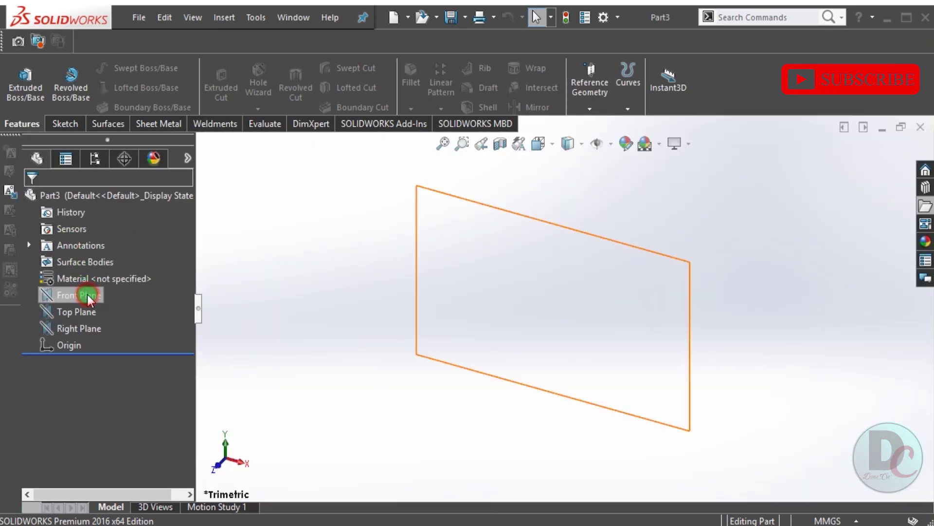
Start a sketch on the Front Plane and draw a circle about 82 mm in diameter centred on the origin.
right_click(87, 296)
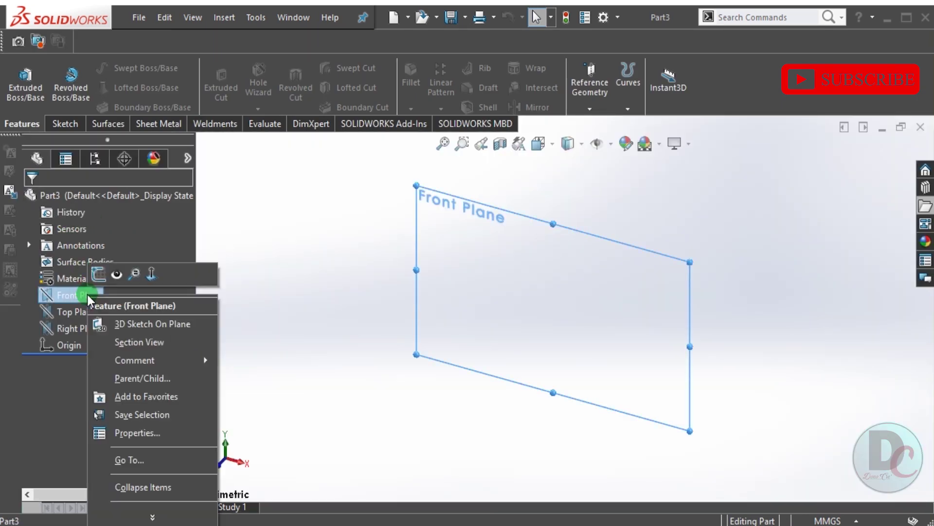
click(94, 273)
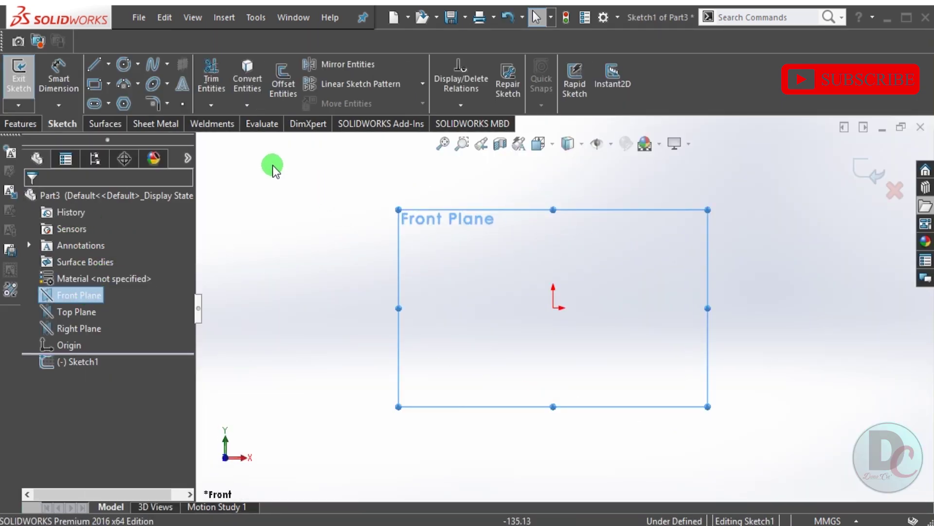
click(116, 71)
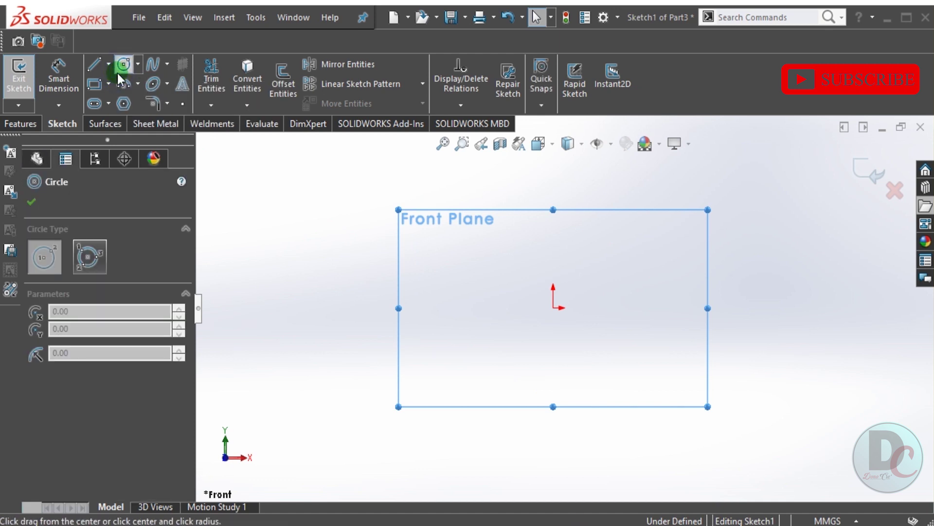
drag(552, 307, 584, 244)
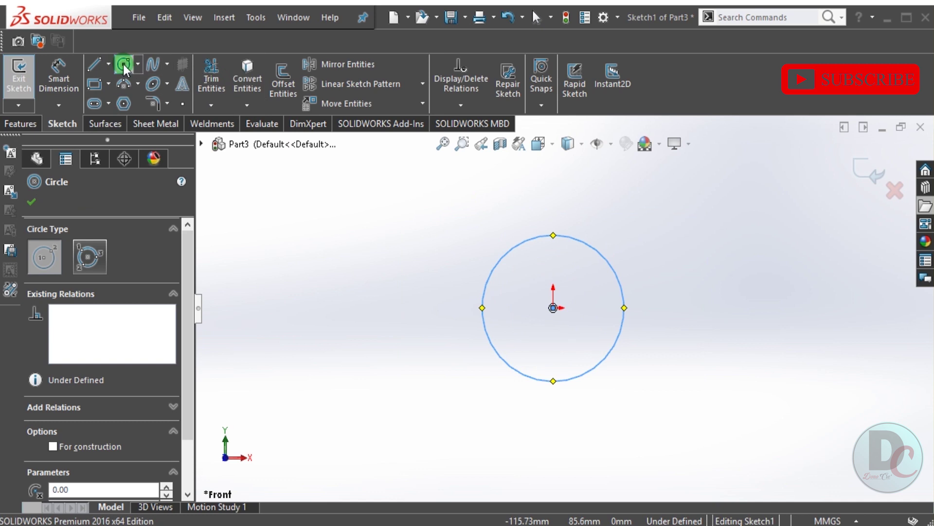
Dimension the circle's diameter to 18.5 mm and extrude it as a 10 mm Blind boss.
click(58, 75)
click(595, 250)
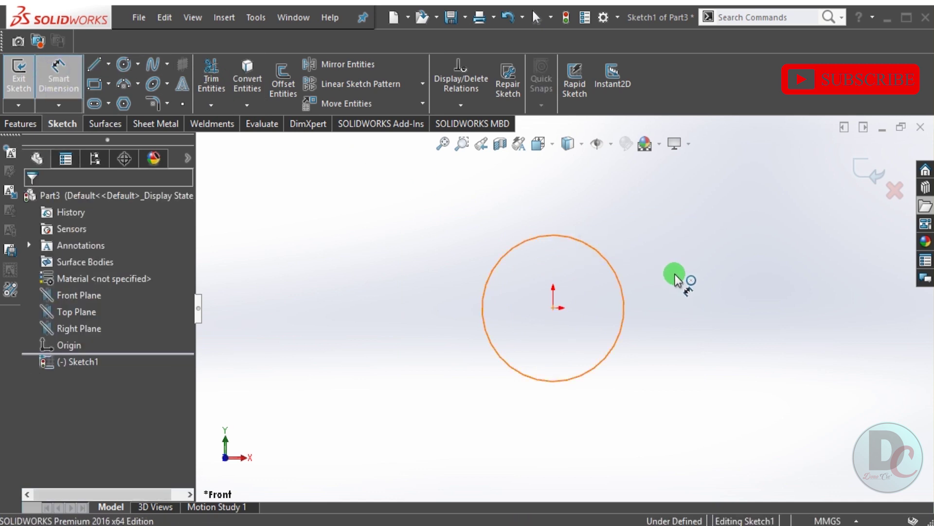
click(707, 298)
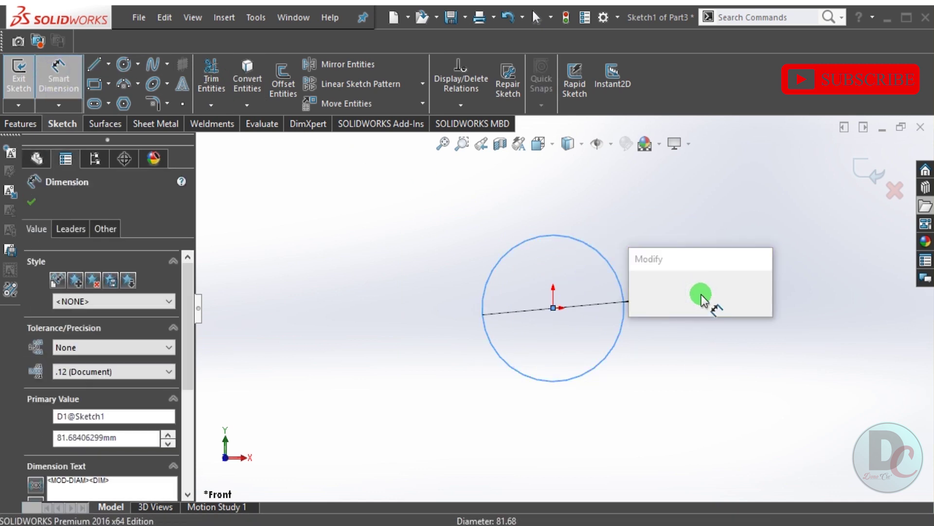
text(18)
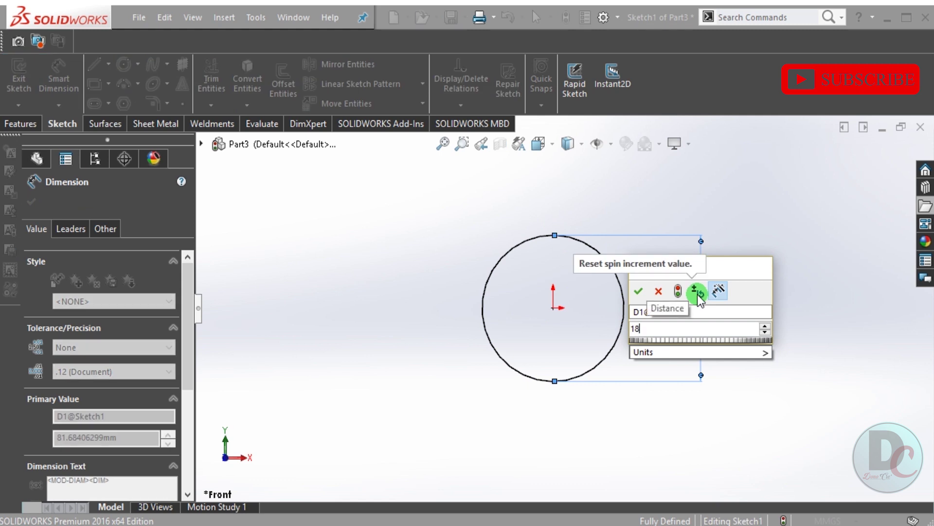
text(,5)
key(Return)
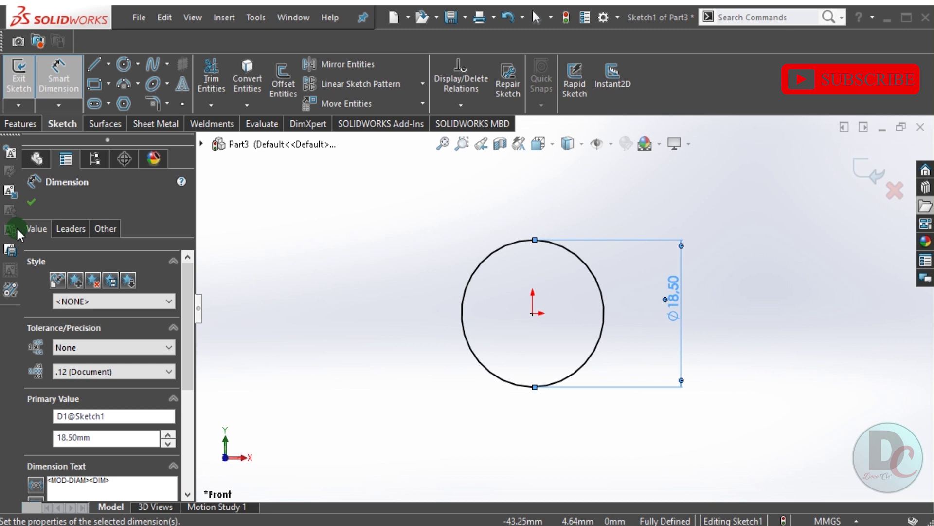
click(30, 203)
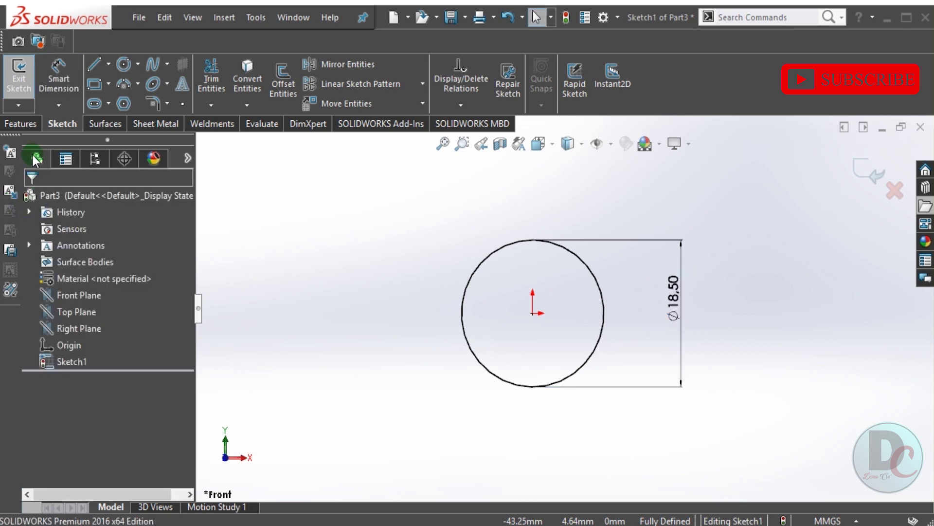
click(17, 125)
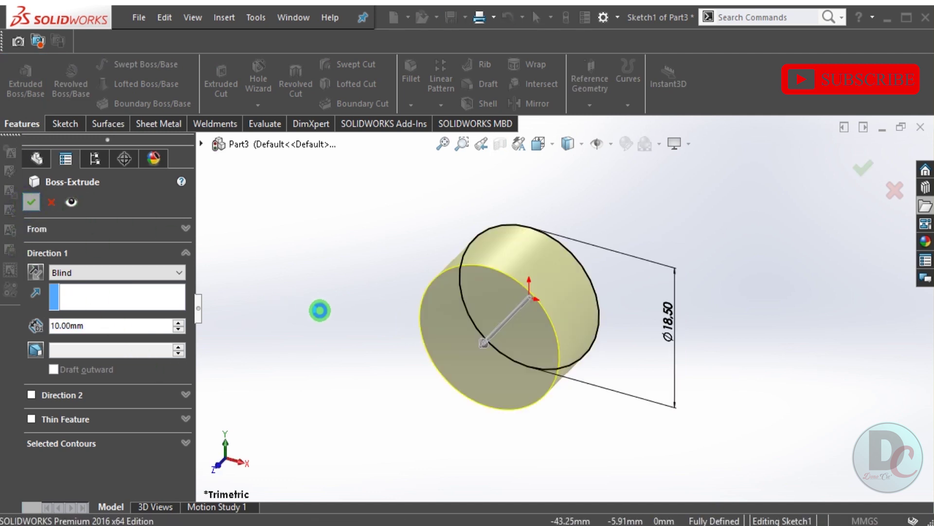
key(Return)
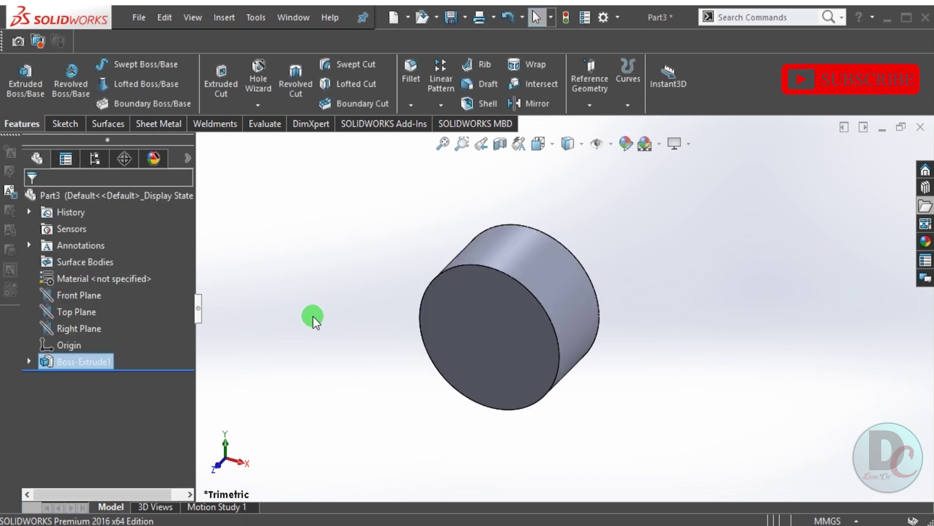
Chamfer the cylinder's front circular edge with a distance of 1.5 mm at 45 degrees.
click(410, 106)
click(425, 142)
click(460, 265)
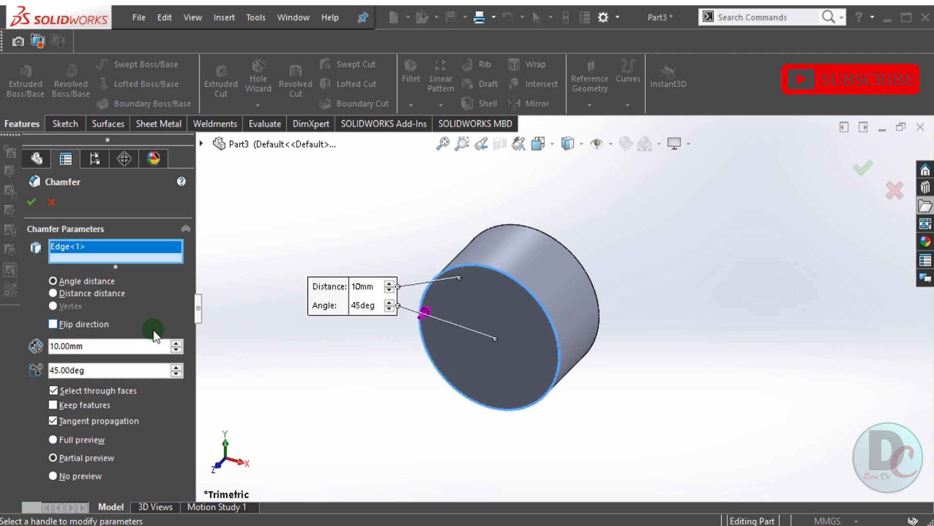
text(1.5)
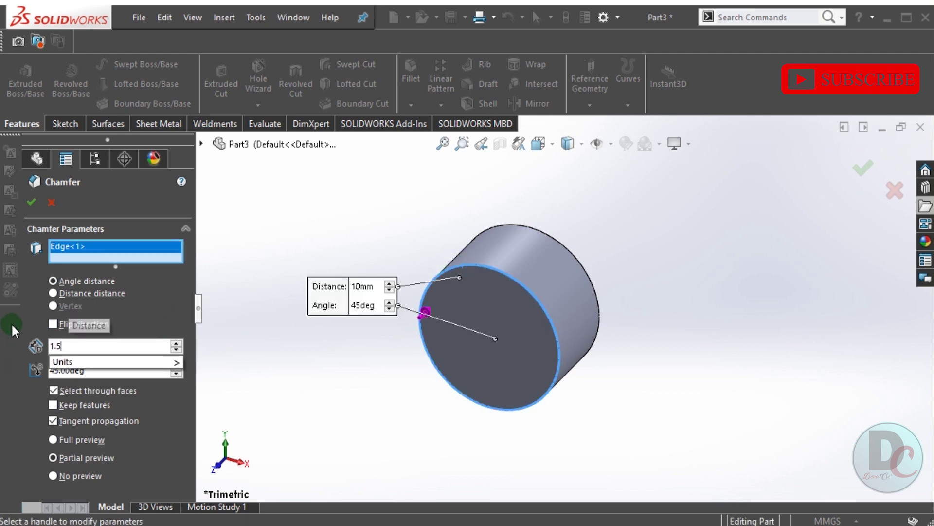
key(Return)
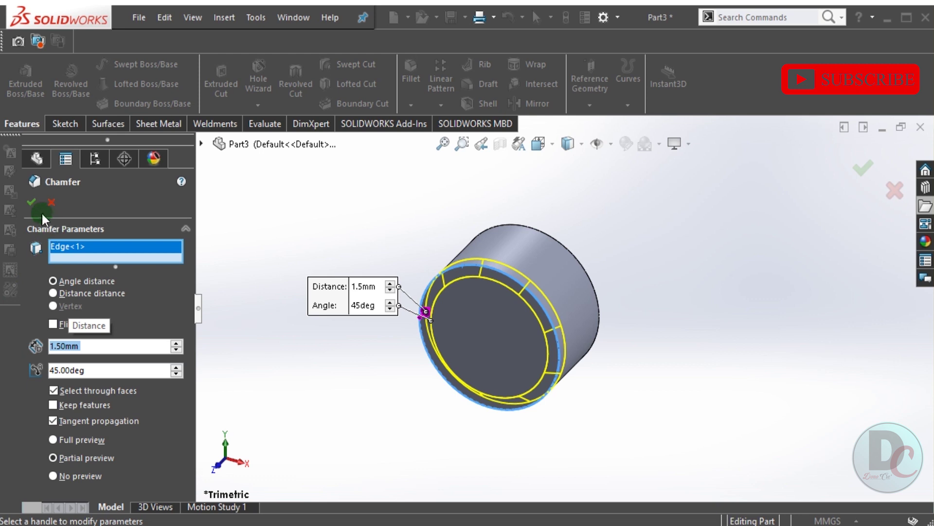
key(Return)
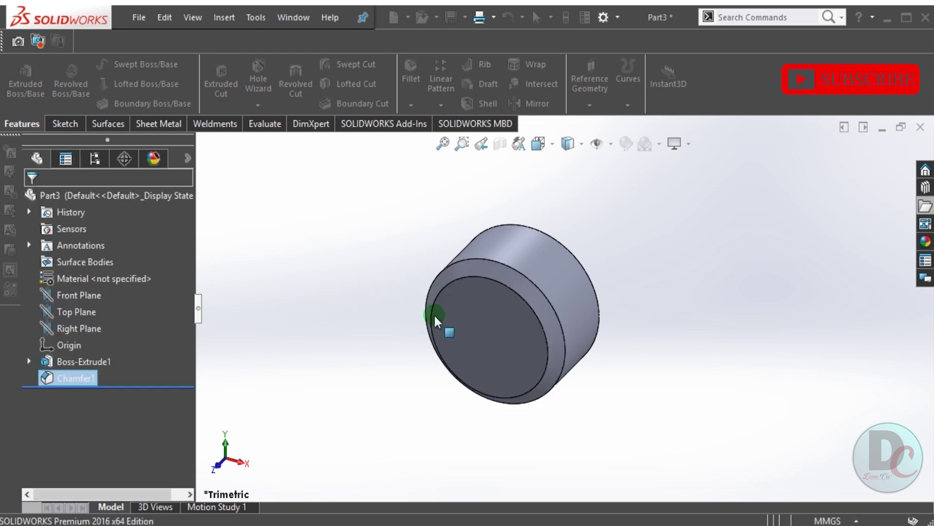
Sketch a hexagon on the cylinder's front face, centred on the origin with its top vertex on the outer circular edge.
right_click(488, 311)
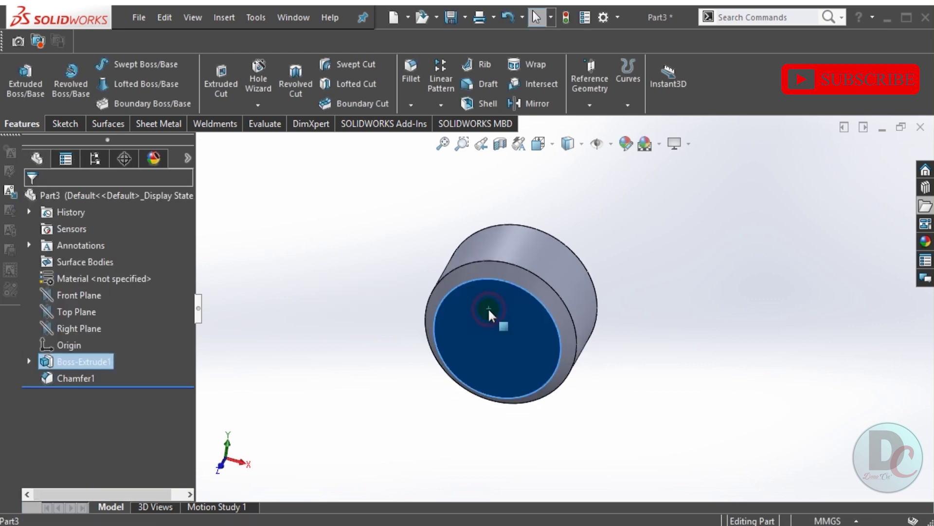
click(519, 105)
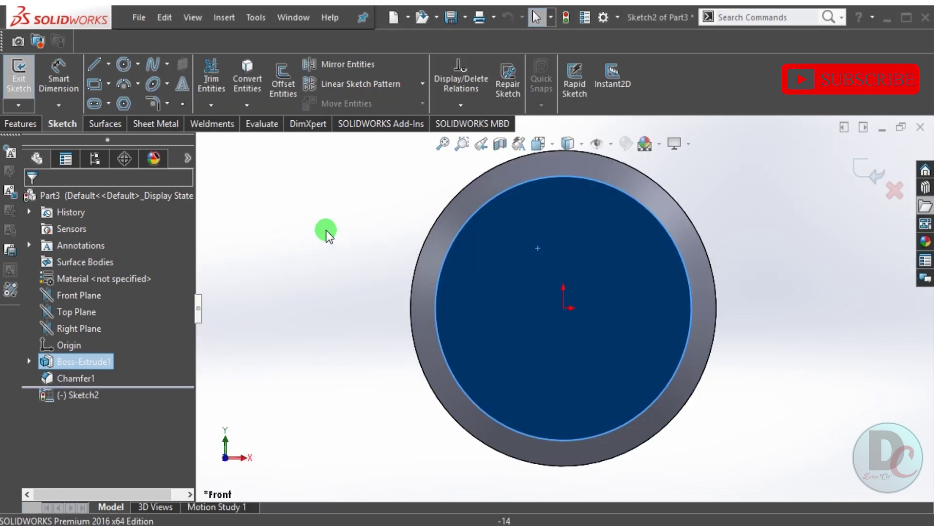
click(326, 228)
scroll(449, 216, up, 1)
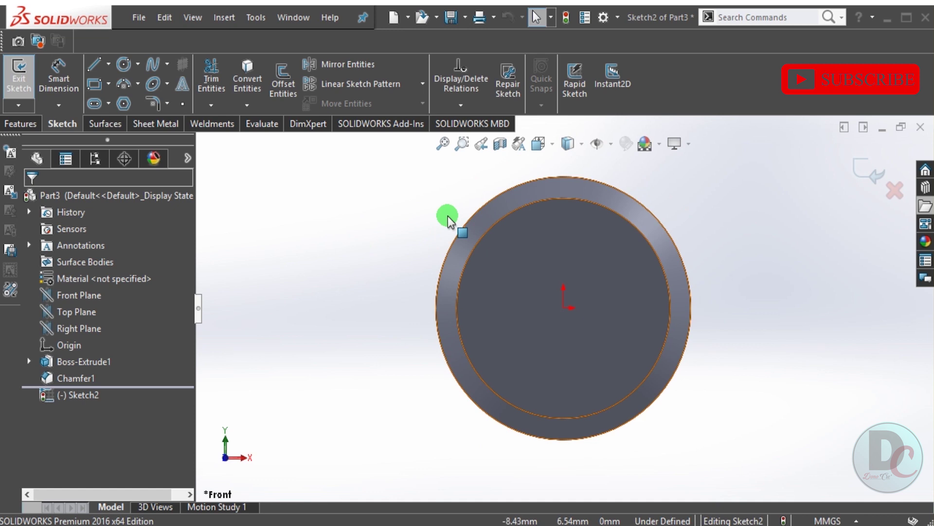
click(126, 104)
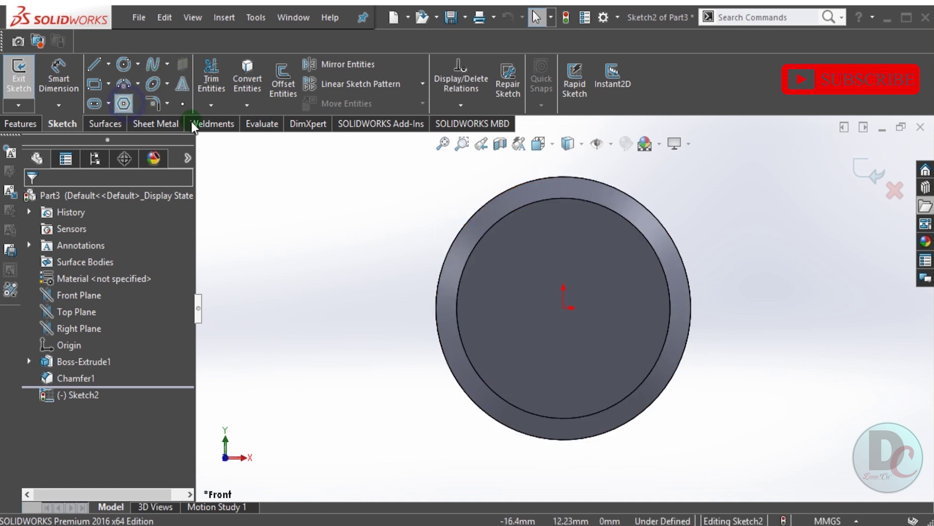
drag(563, 306, 563, 175)
right_click(741, 182)
click(750, 190)
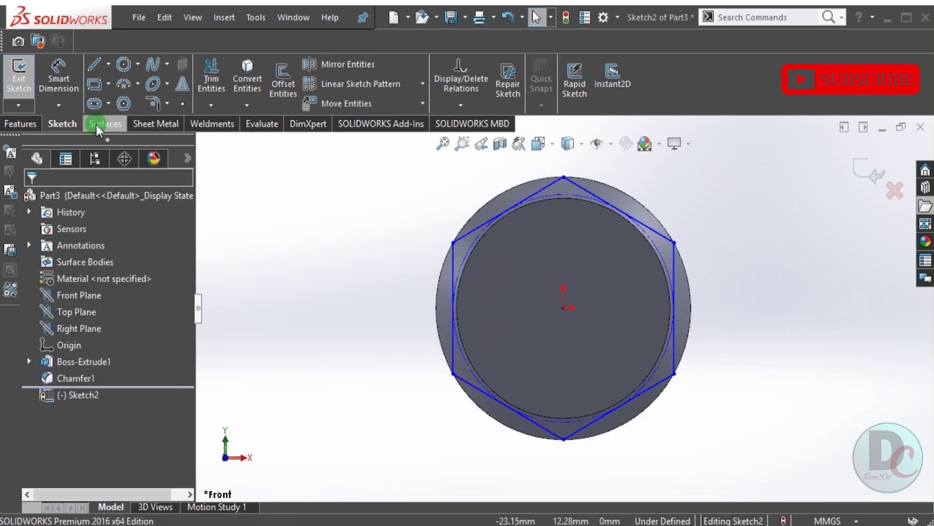
Cut away the material outside the hexagon with a 10 mm Blind Extruded Cut, using Flip side to cut.
click(33, 125)
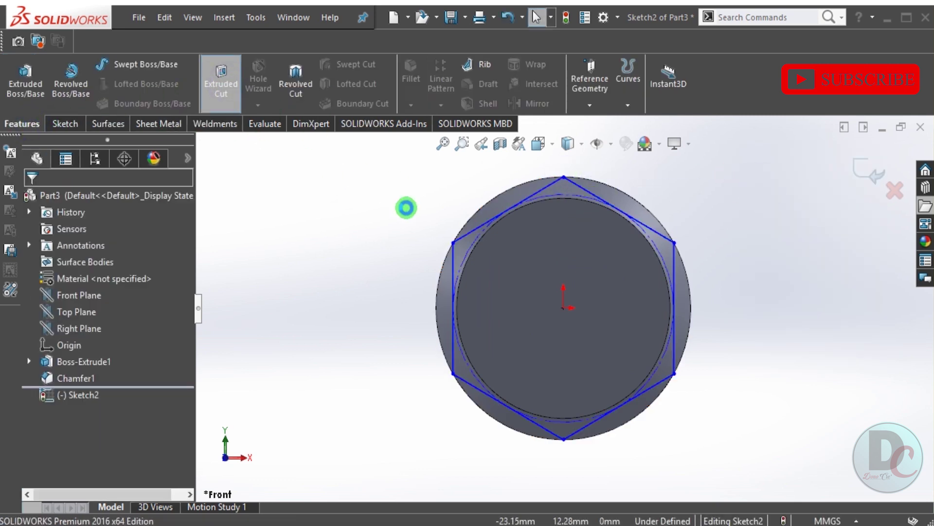
middle_drag(416, 226, 462, 258)
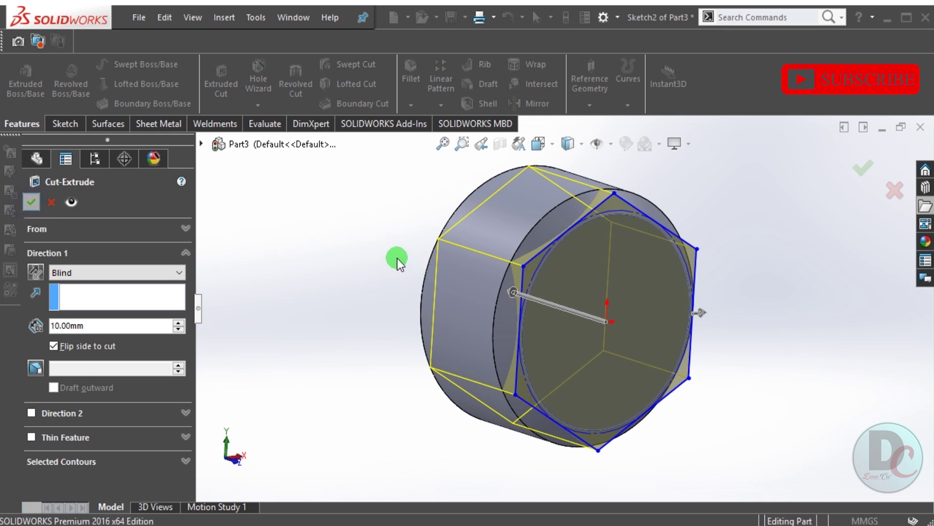
key(Return)
Start a sketch on the hexagonal back face and draw a circle about 24 mm in diameter centred on the origin.
middle_drag(396, 258, 526, 267)
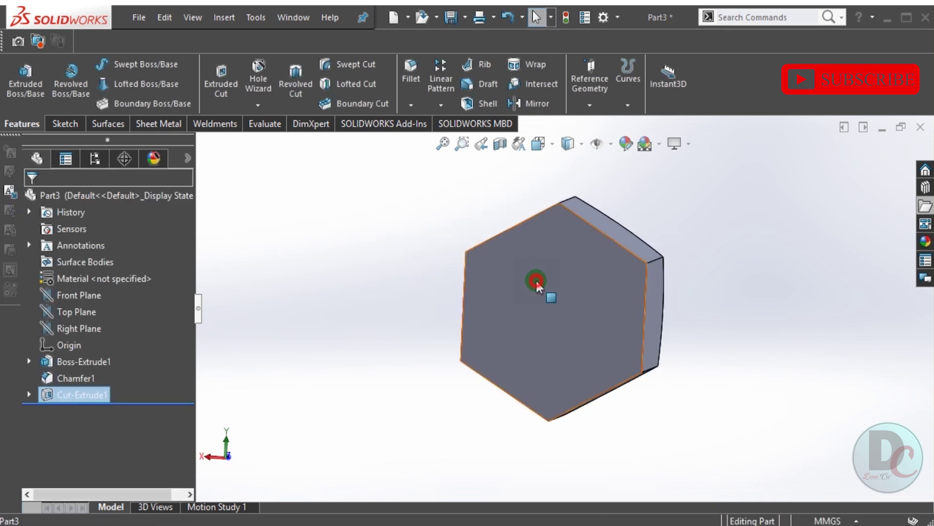
right_click(536, 266)
click(570, 106)
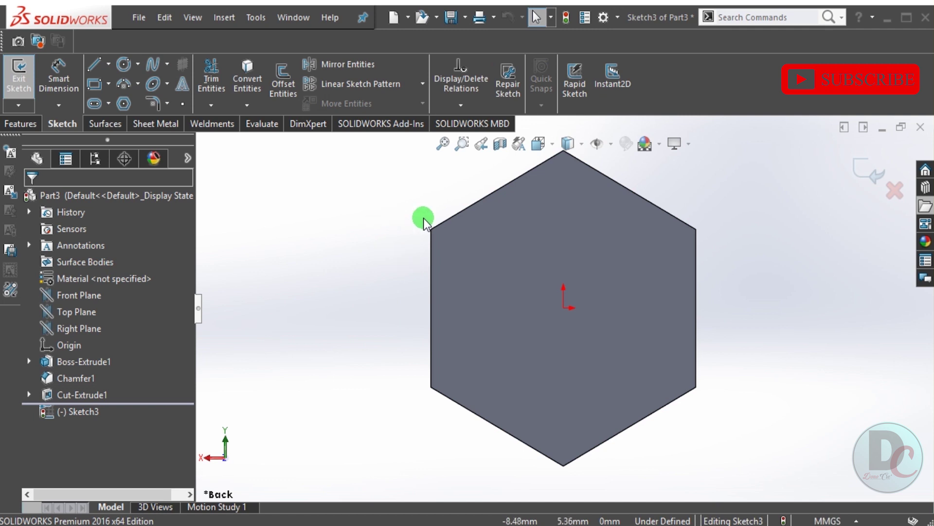
scroll(423, 217, up, 1)
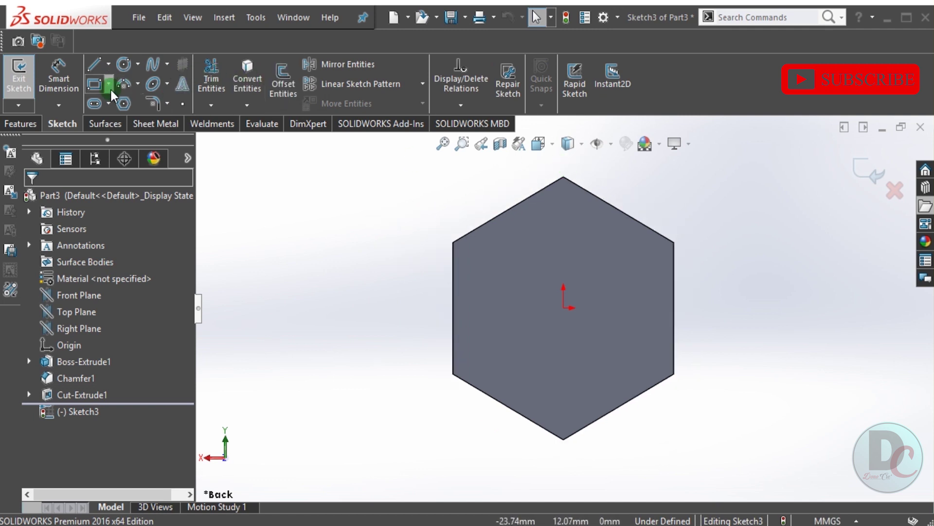
click(124, 63)
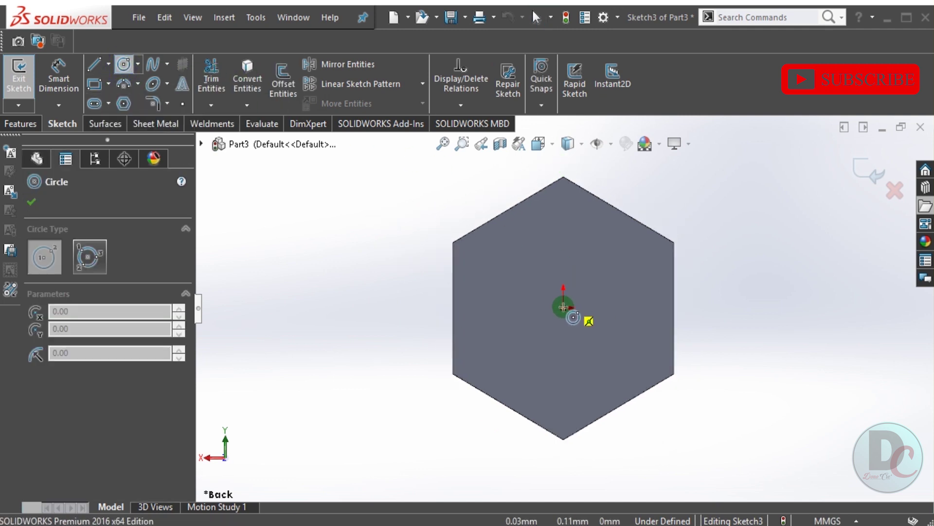
click(563, 307)
click(707, 217)
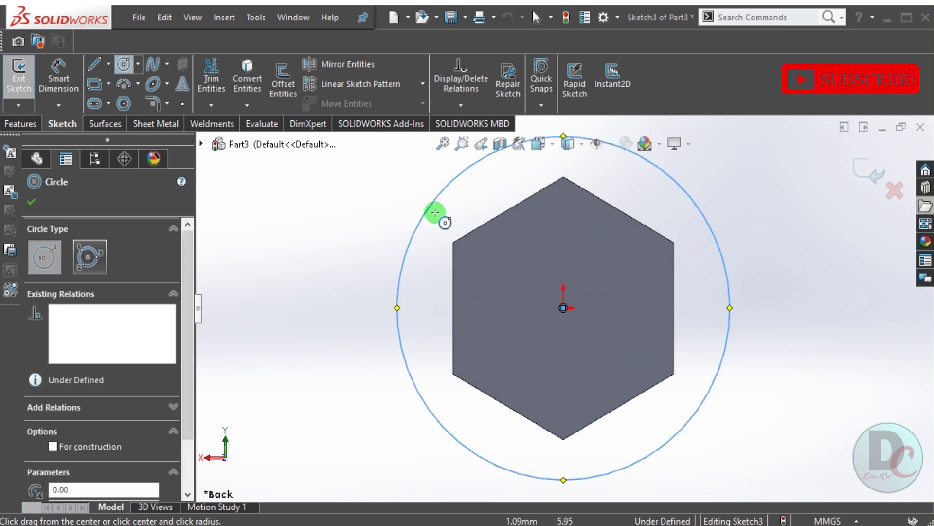
Dimension the diameter of the circle around the hexagon to 23 mm.
click(58, 73)
click(709, 235)
click(777, 266)
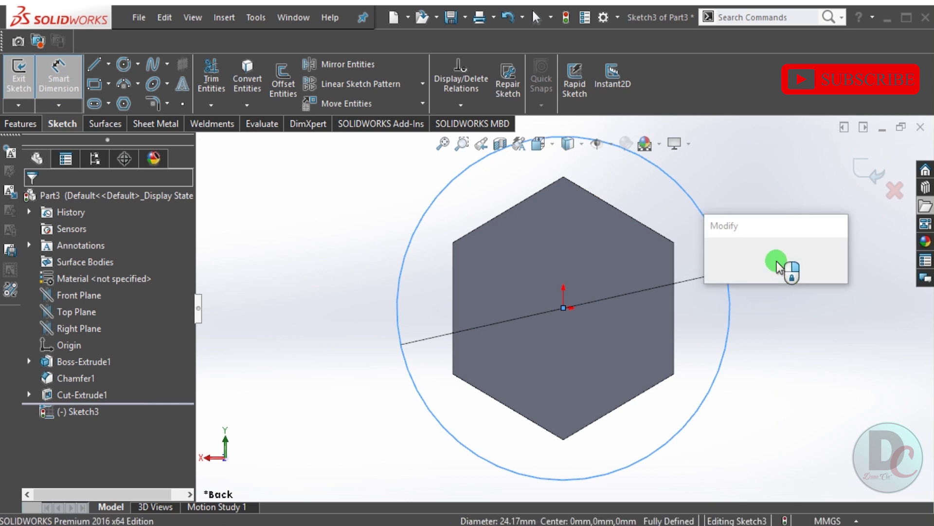
text(23)
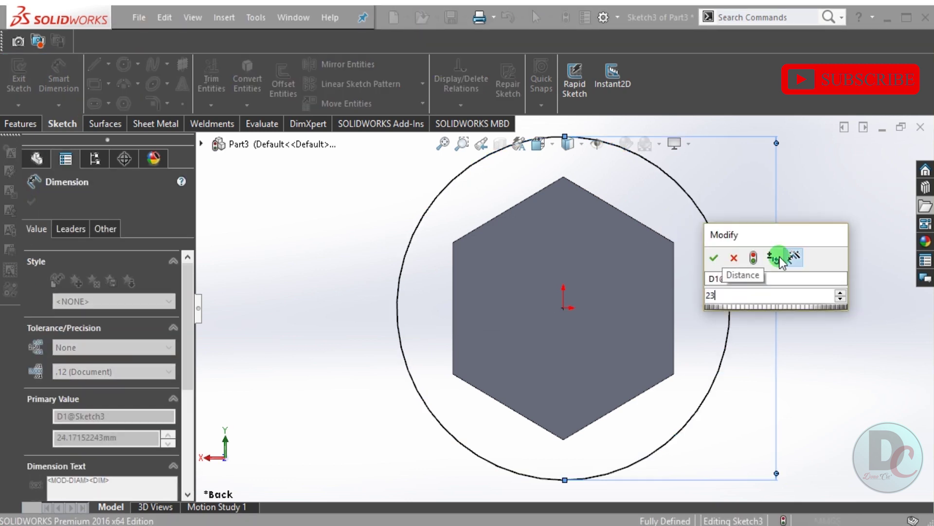
key(Return)
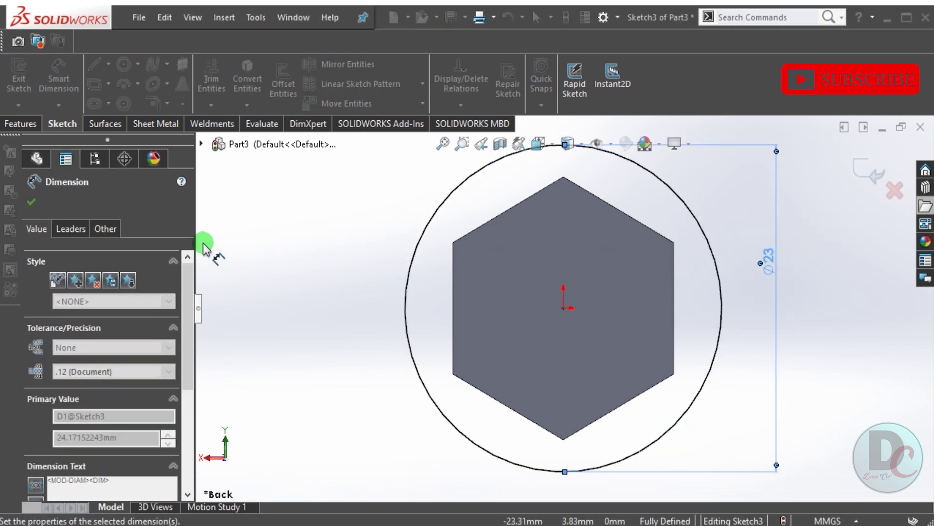
click(32, 203)
Extrude the 23 mm circle by 1.5 mm as a Blind boss merged with the hex head to form its flange.
click(22, 125)
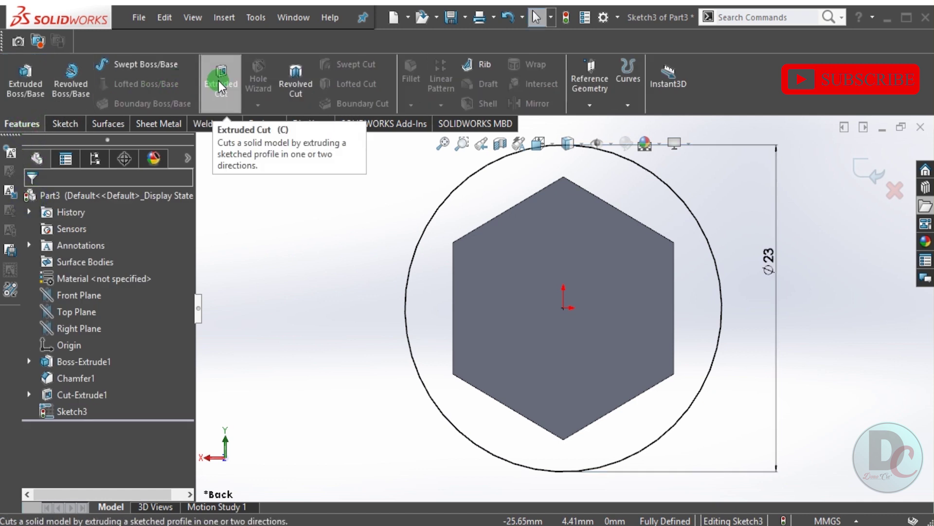
click(32, 84)
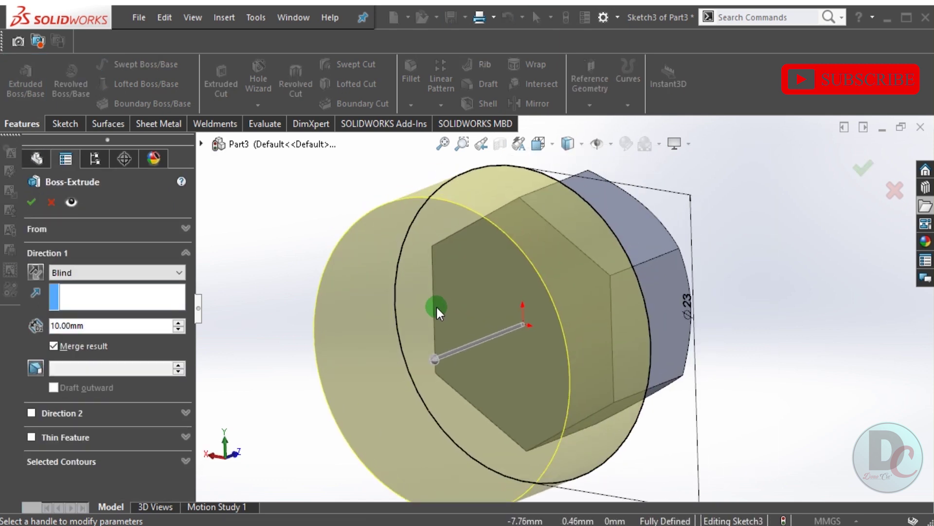
text(1.5)
key(Return)
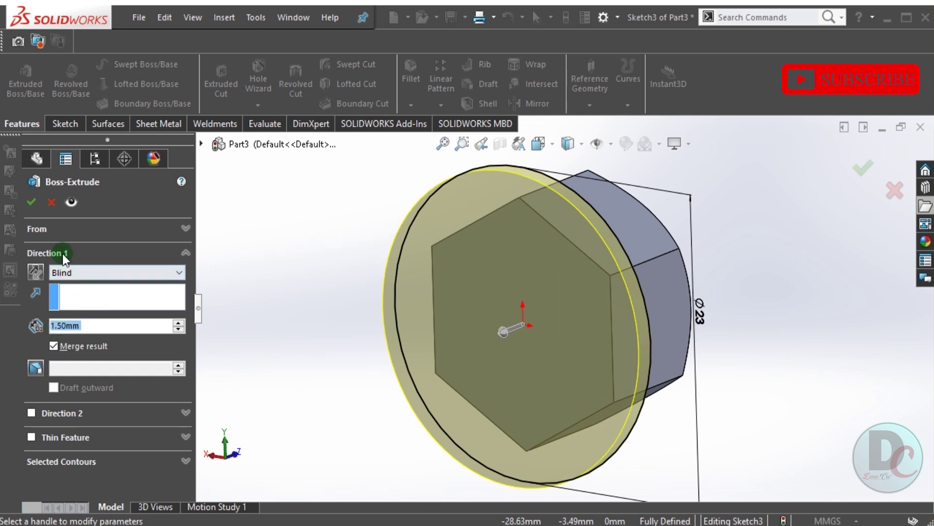
click(32, 207)
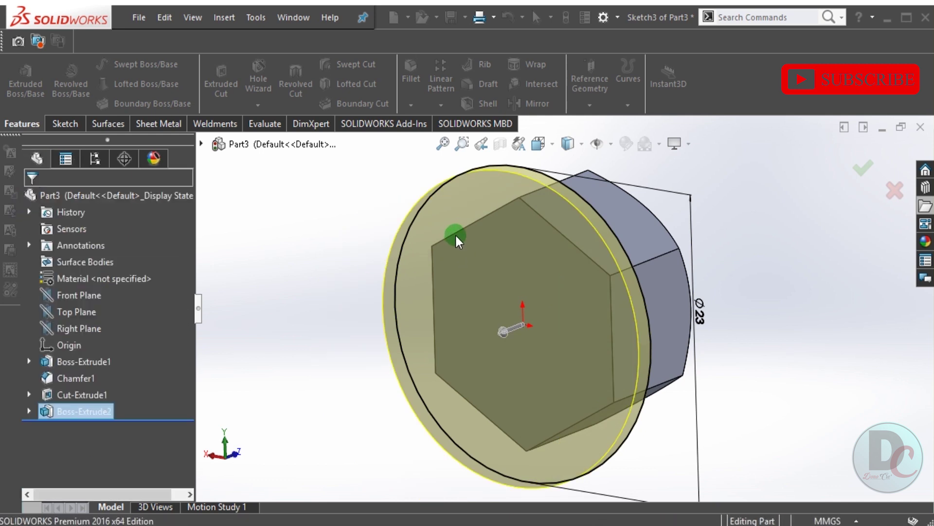
mouse_move(451, 233)
middle_down()
mouse_move(442, 328)
mouse_move(389, 282)
mouse_move(382, 406)
mouse_move(337, 428)
mouse_move(404, 413)
middle_up()
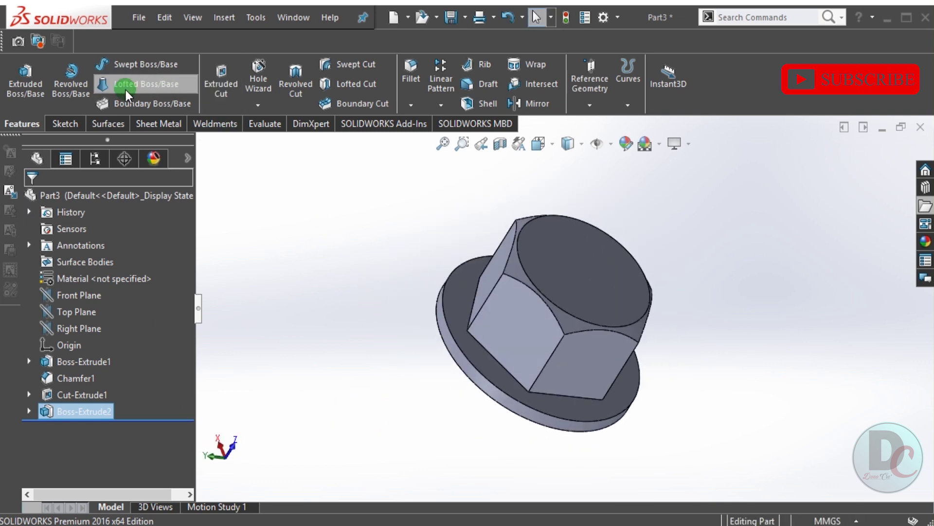
Set up a chamfer on the flange's outer edge facing the hex head with a 2.5 mm distance and a 20° angle.
click(410, 104)
click(419, 142)
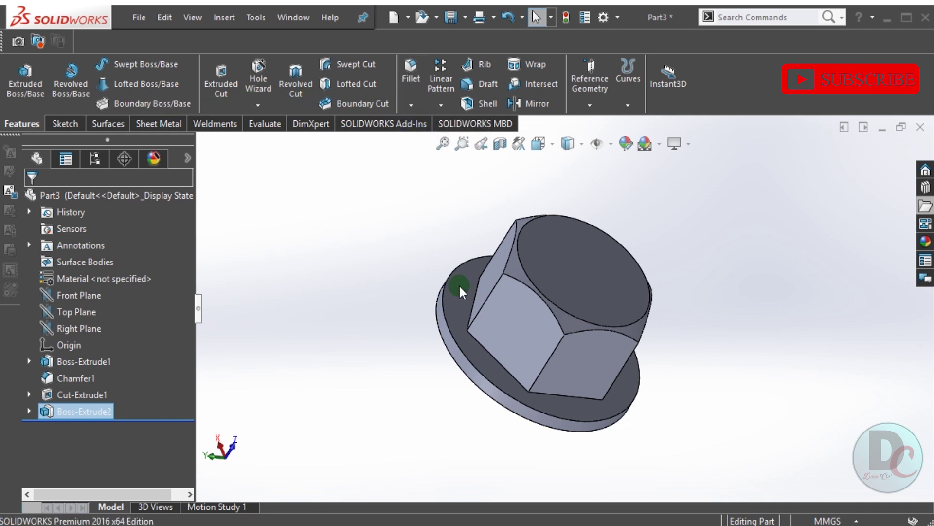
scroll(507, 358, down, 2)
click(111, 365)
text(2.5)
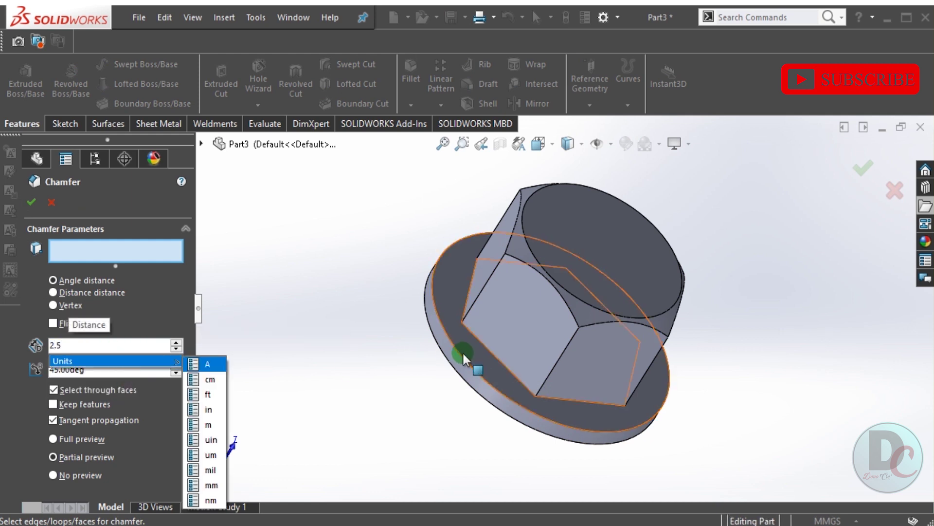
click(140, 372)
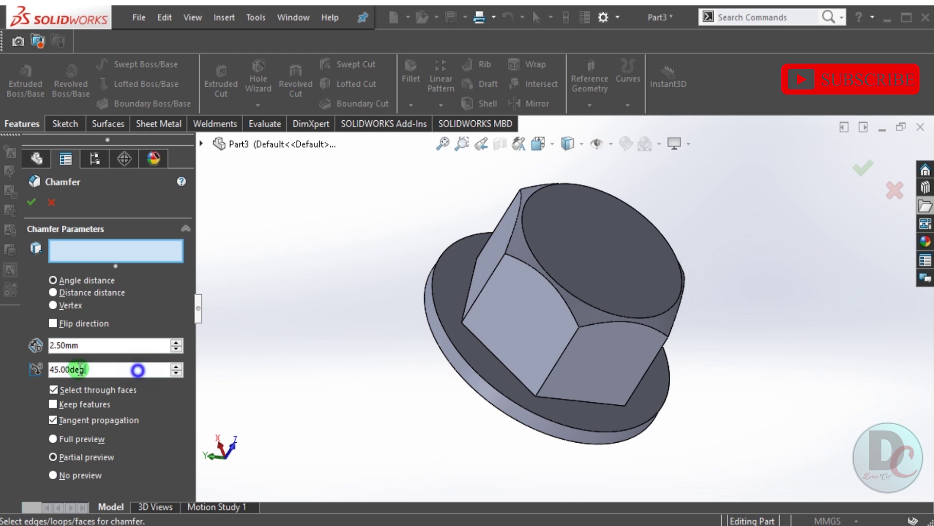
text(20)
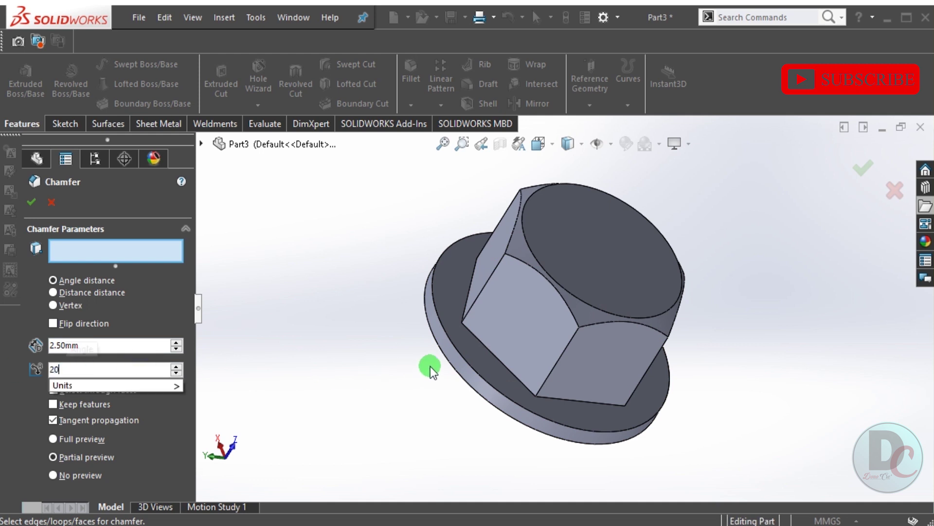
click(462, 357)
middle_drag(464, 362, 431, 374)
click(78, 365)
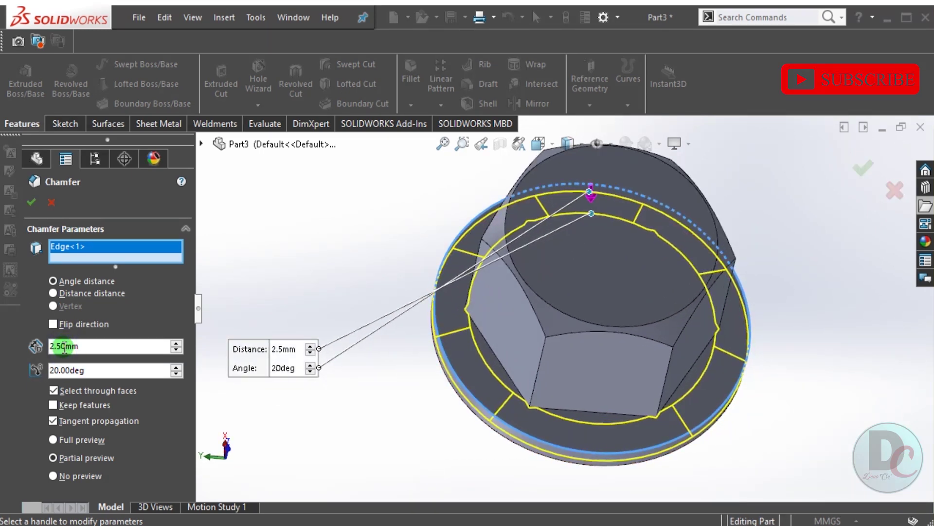
Try a chamfer distance of 2.75 mm on the flange edge.
click(83, 351)
key(Left)
key(Left)
key(BackSpace)
key(BackSpace)
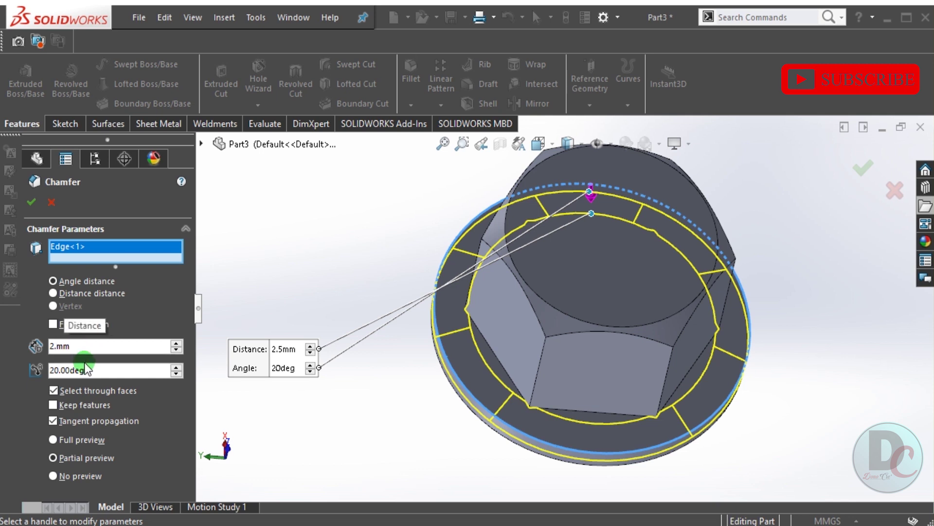
text(75)
key(Return)
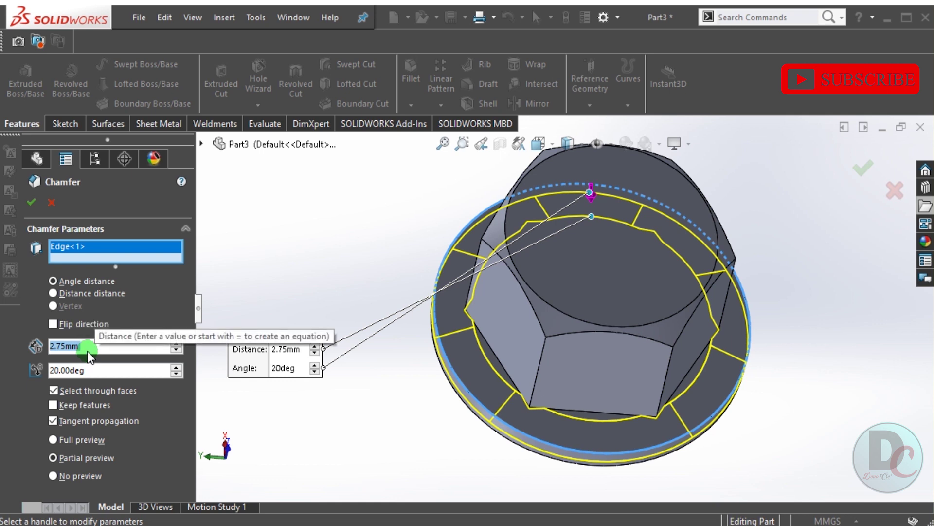
Set the flange chamfer distance to 2.25 mm and apply the chamfer.
text(2.25)
key(Return)
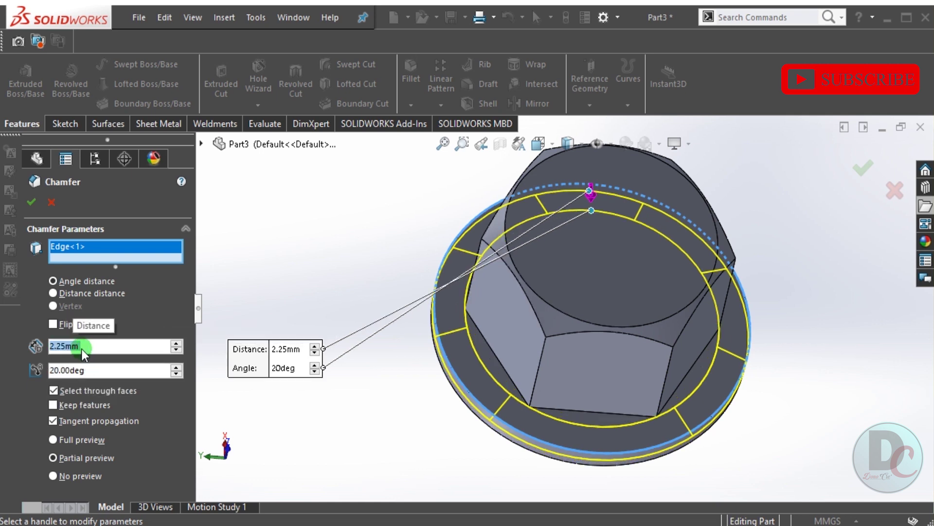
click(29, 202)
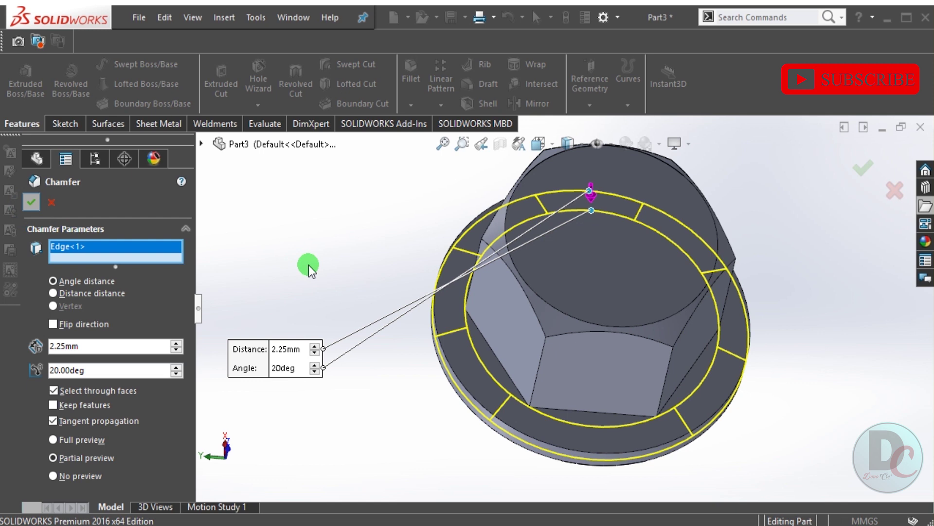
Start a sketch on the flange's flat back face and draw a circle about half the flange's diameter, centred on the origin.
middle_drag(336, 279, 530, 306)
click(547, 310)
right_click(548, 309)
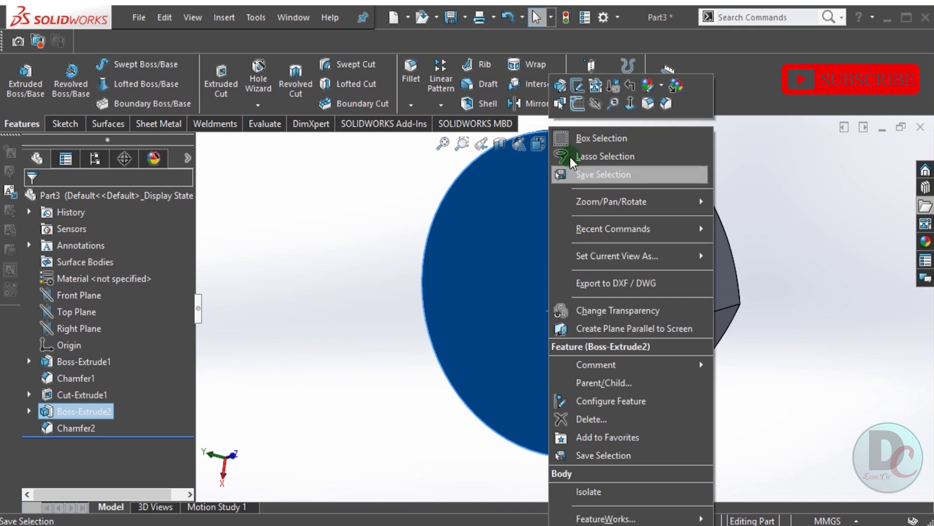
click(582, 105)
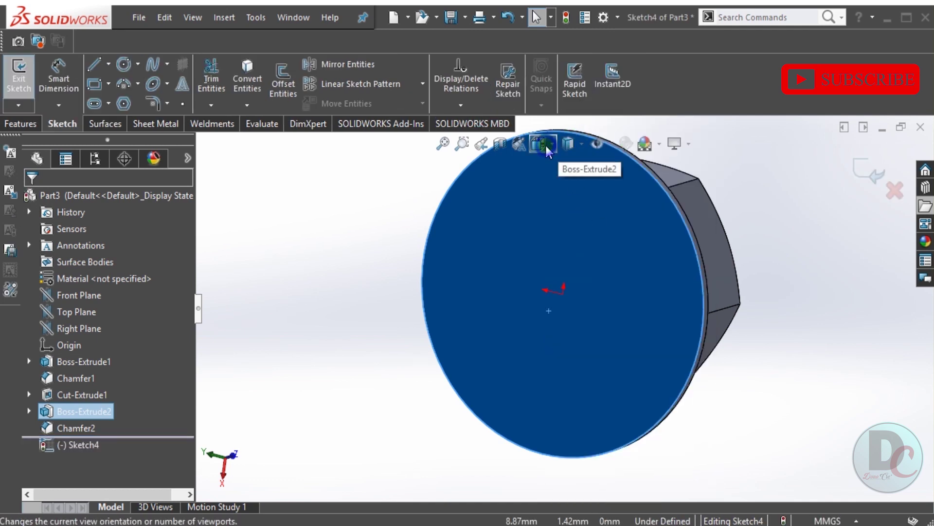
click(539, 143)
click(520, 334)
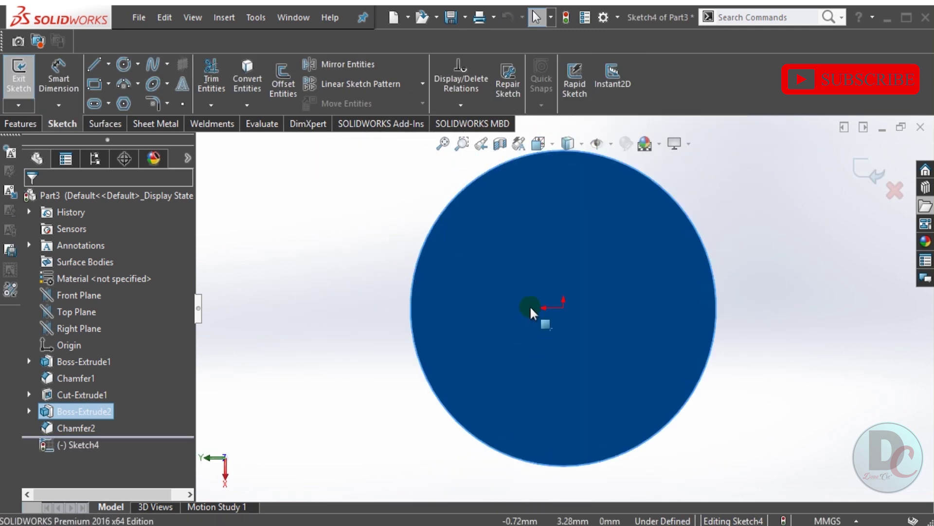
click(767, 238)
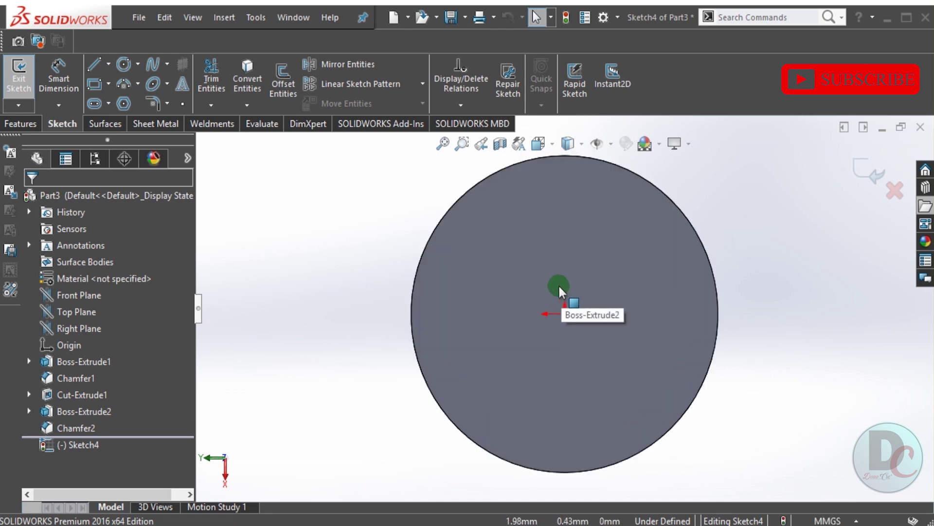
click(124, 64)
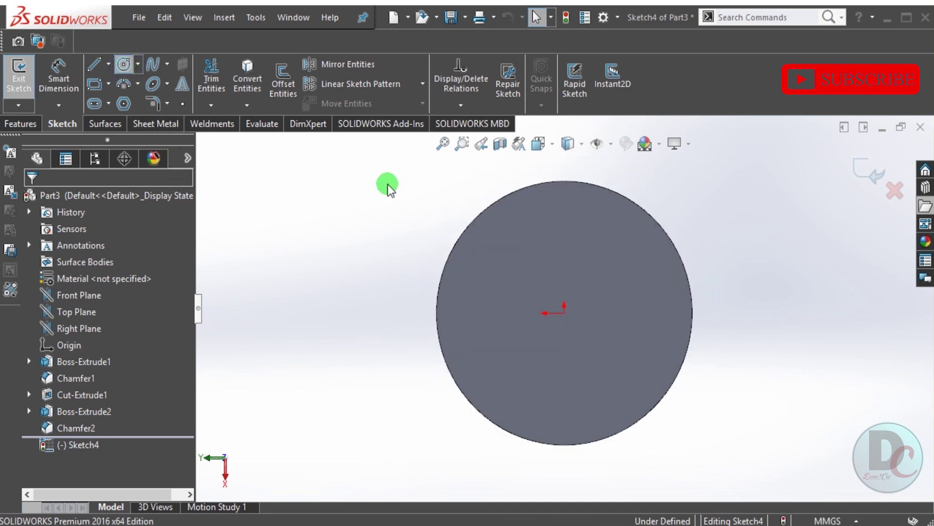
drag(565, 312, 595, 252)
Extrude the circle on the flange face 70 mm as a Blind boss with Merge result to form the bolt shank.
click(21, 123)
click(26, 78)
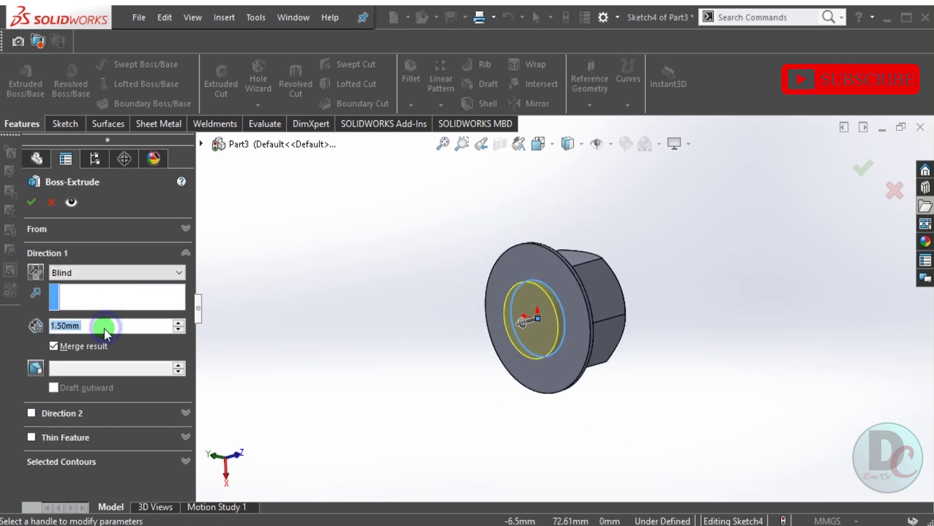
drag(103, 327, 1, 336)
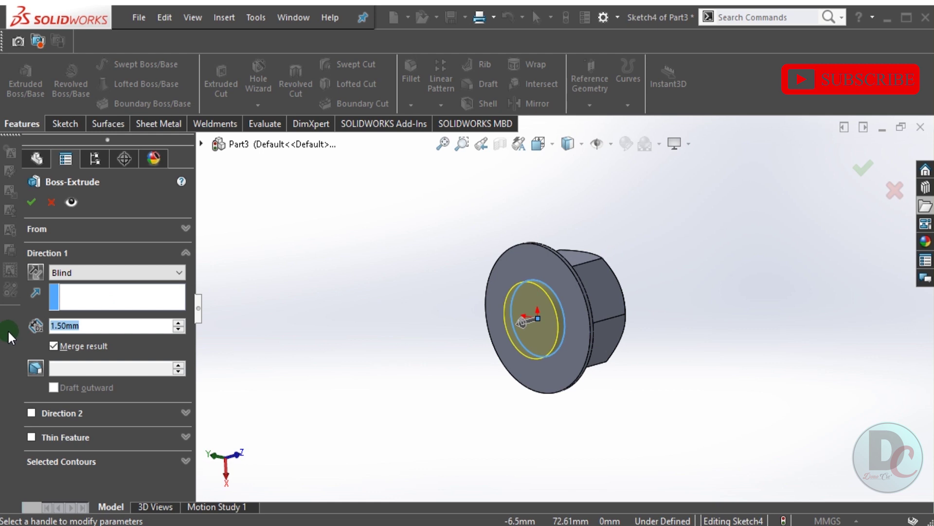
text(70)
key(Return)
click(465, 324)
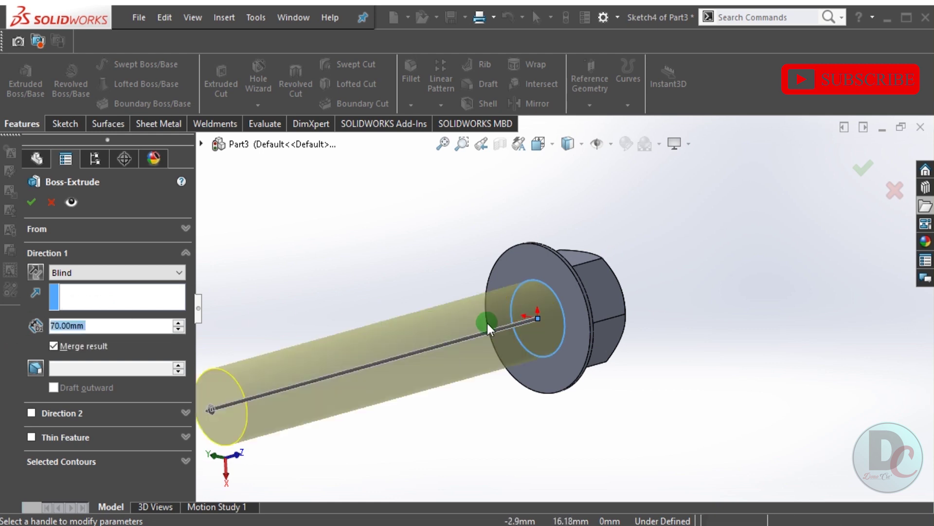
middle_drag(465, 324, 446, 331)
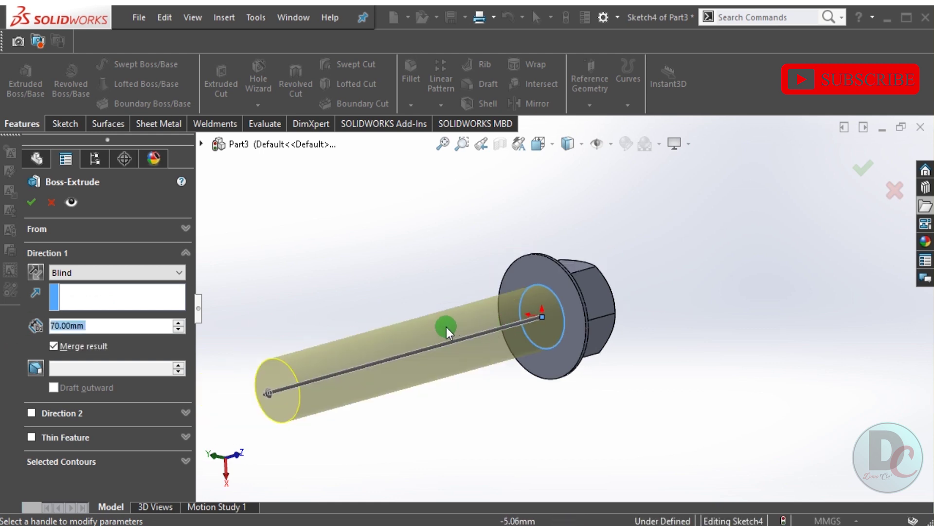
click(29, 202)
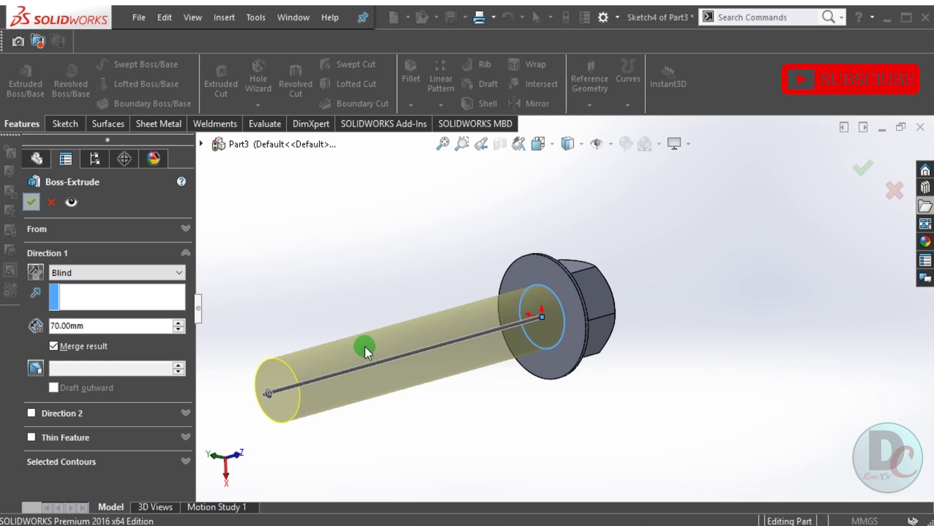
Chamfer the circular edge at the free end of the shank by 1.5 mm at 45°.
middle_drag(364, 346, 232, 471)
middle_drag(259, 431, 325, 236)
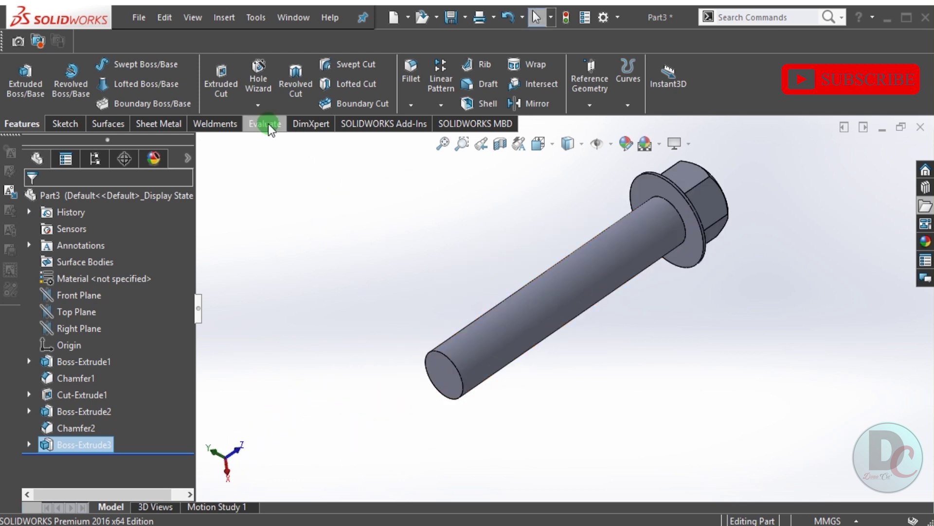
click(413, 107)
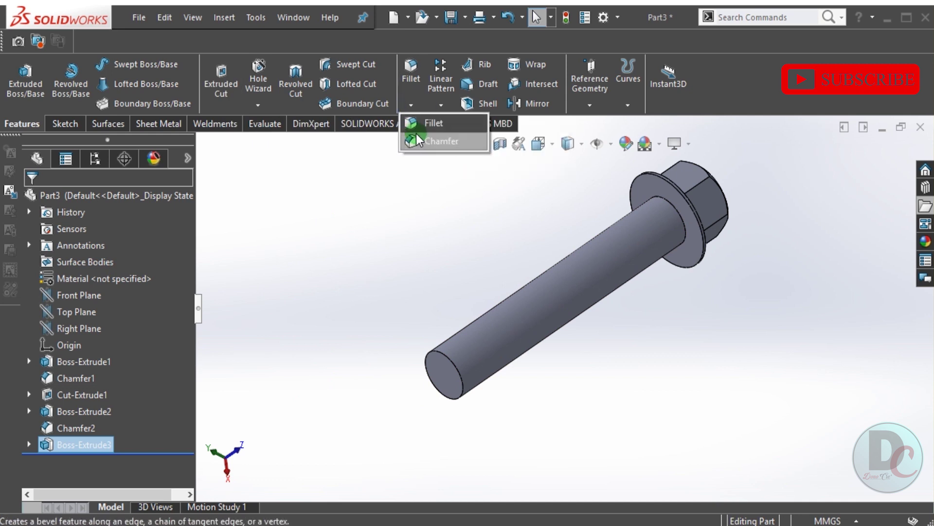
click(437, 141)
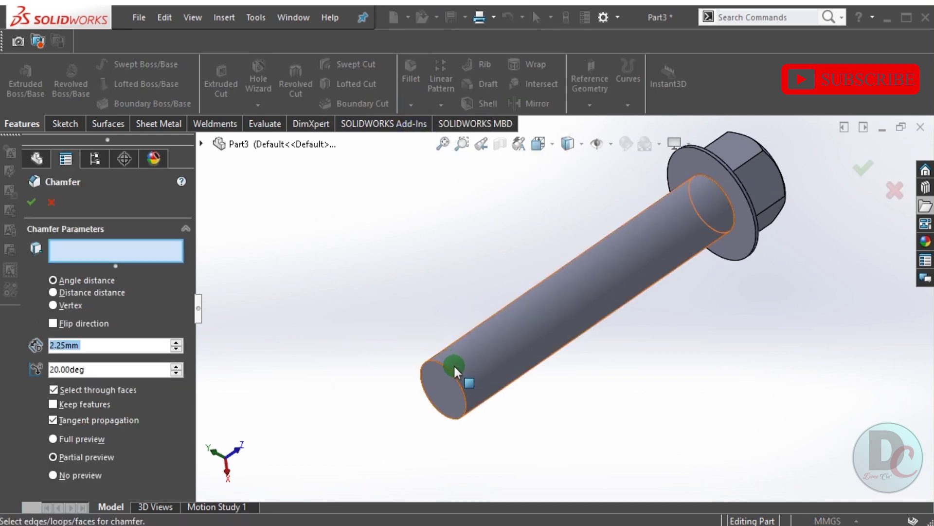
click(449, 377)
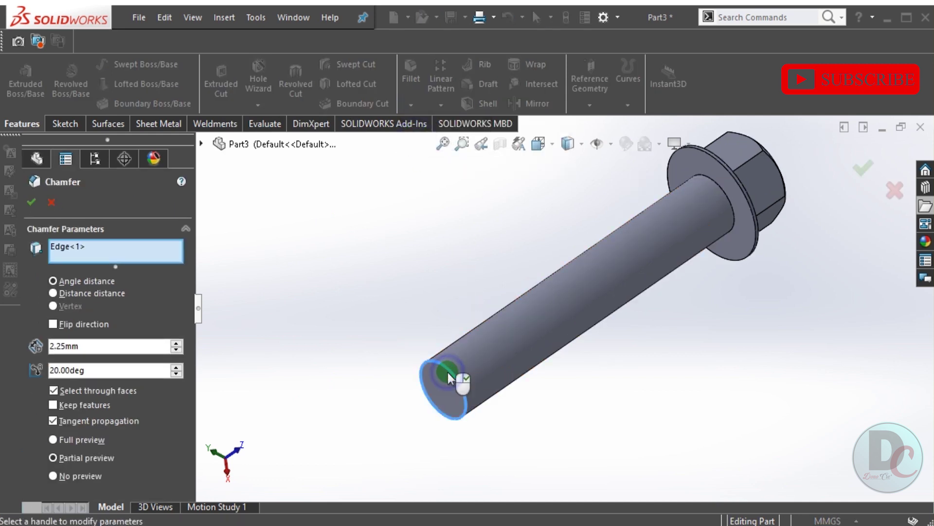
click(164, 370)
text(1.5)
click(92, 371)
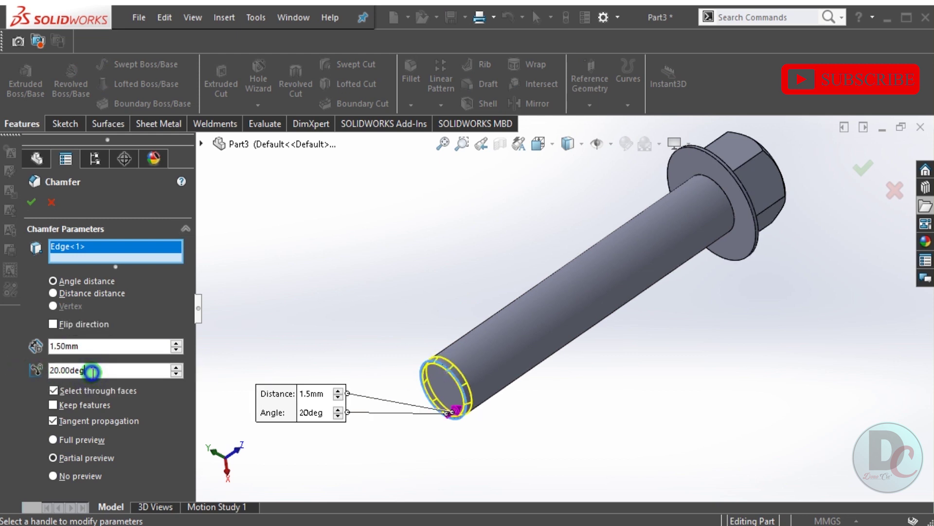
key(Return)
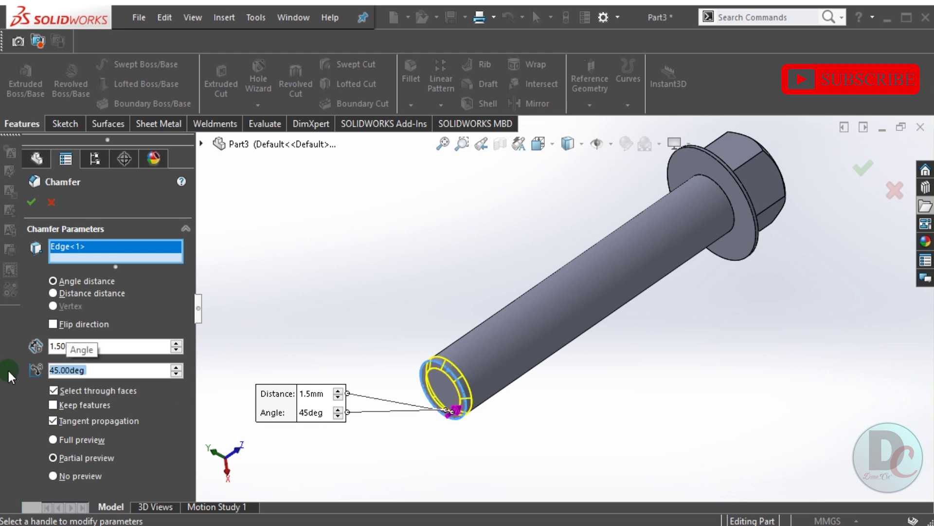
click(31, 202)
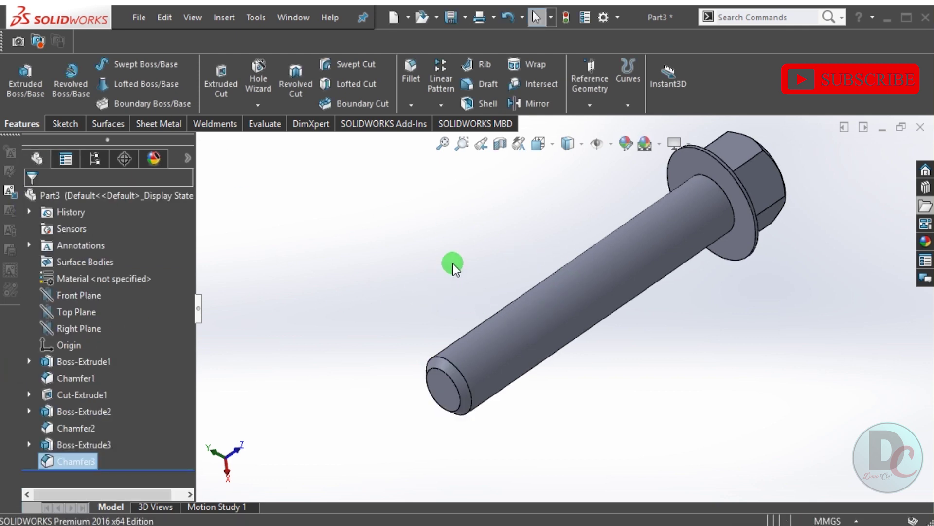
Create a reference plane offset 5 mm outward from the shank's end face.
click(599, 102)
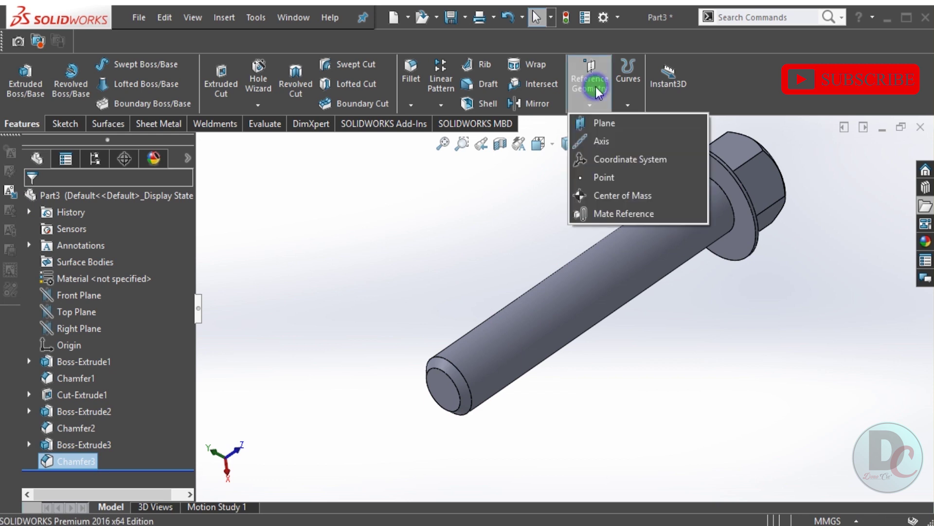
click(594, 126)
click(433, 382)
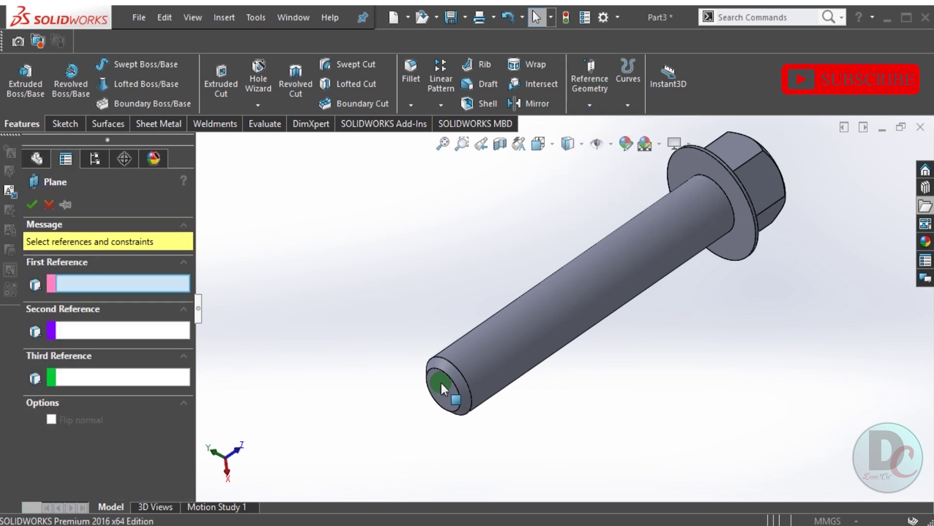
click(444, 393)
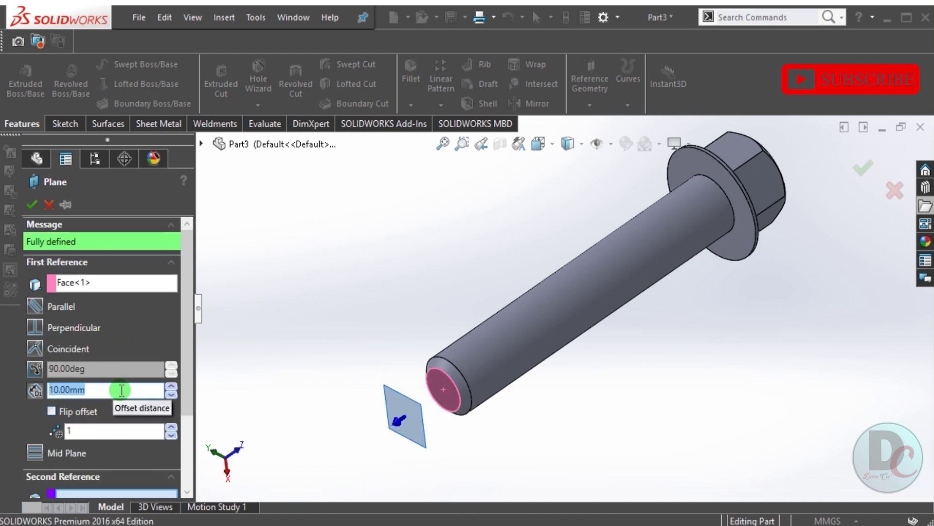
click(95, 240)
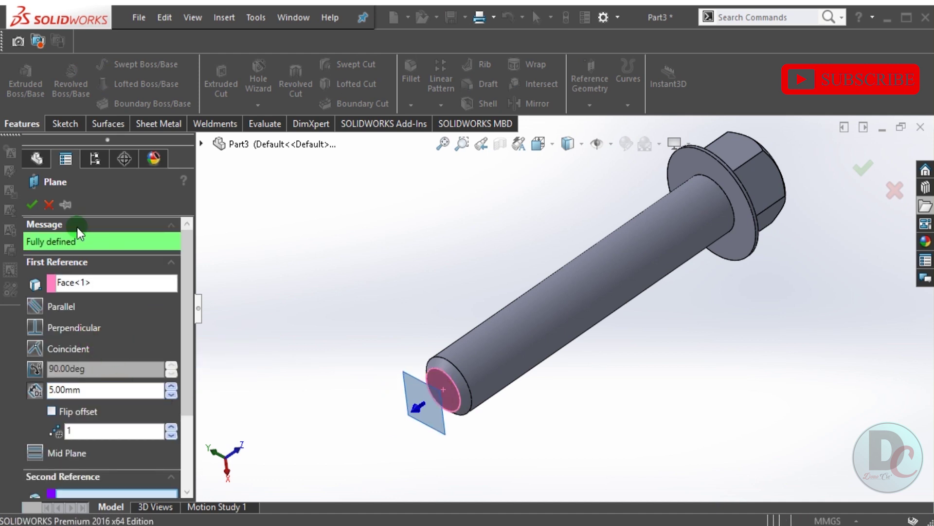
click(212, 242)
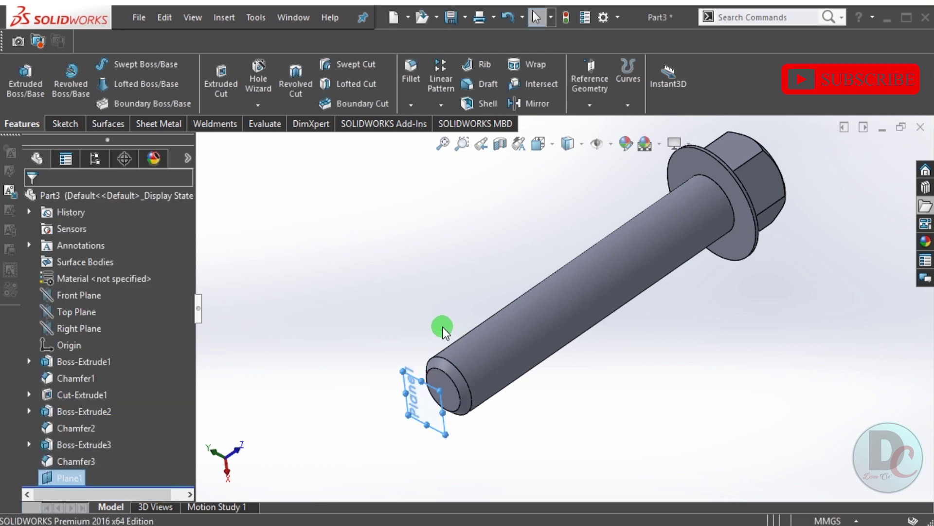
Start a thread on the shank's edge beside the end chamfer, beginning at the offset plane, with a Blind depth of 35 mm.
middle_drag(486, 346, 654, 194)
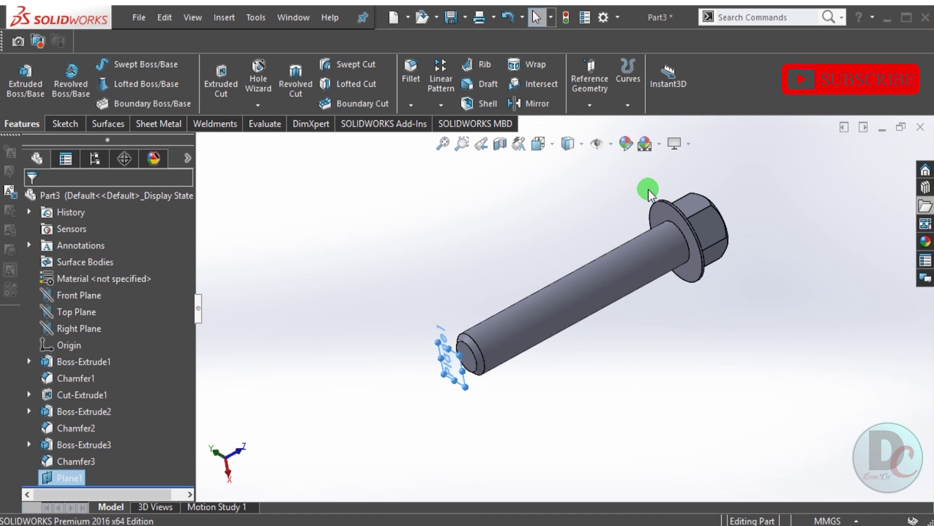
click(143, 125)
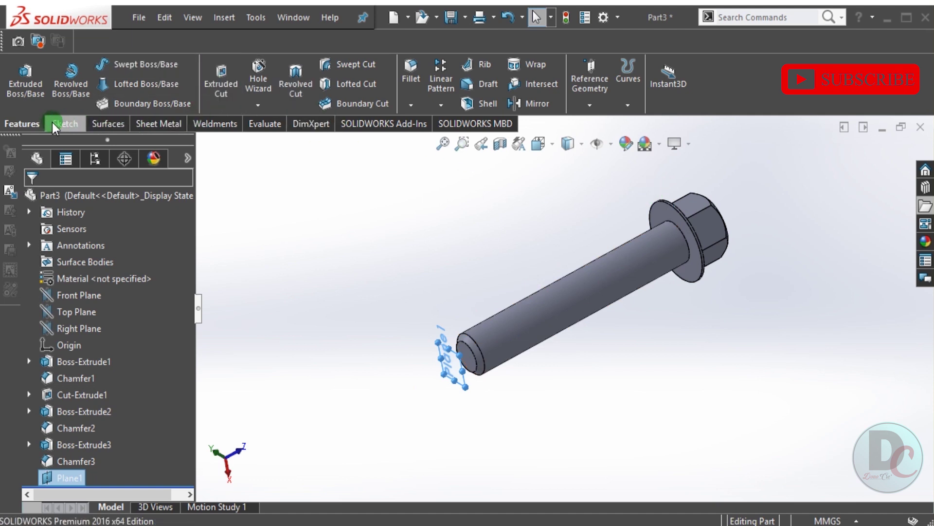
click(247, 105)
click(266, 141)
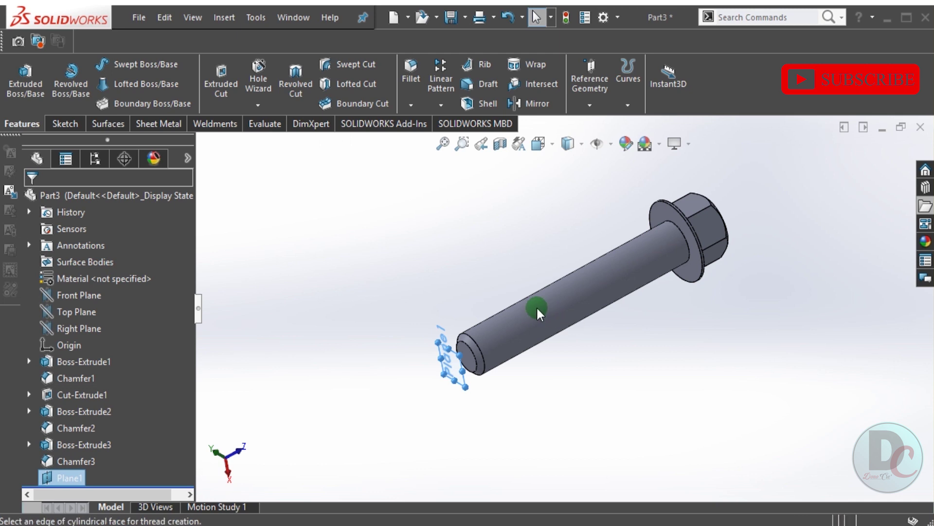
scroll(530, 305, down, 2)
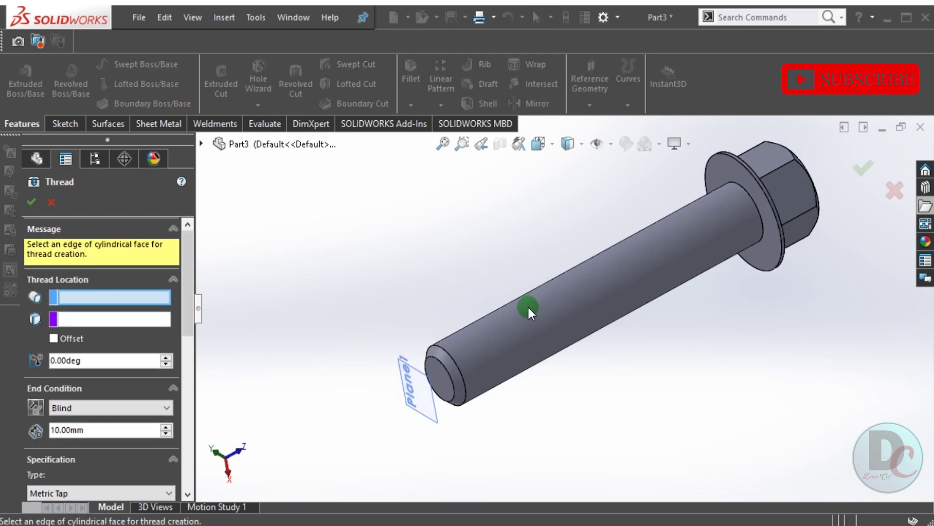
click(451, 359)
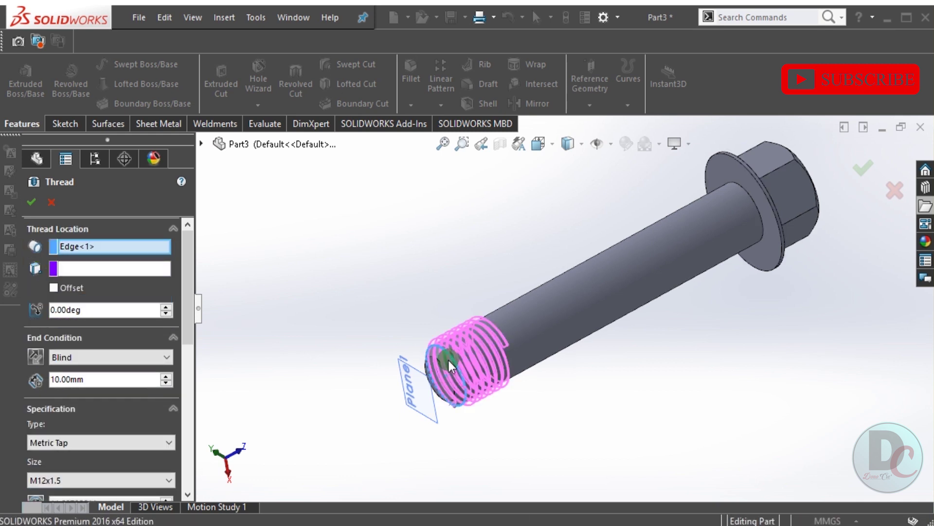
click(74, 271)
click(422, 393)
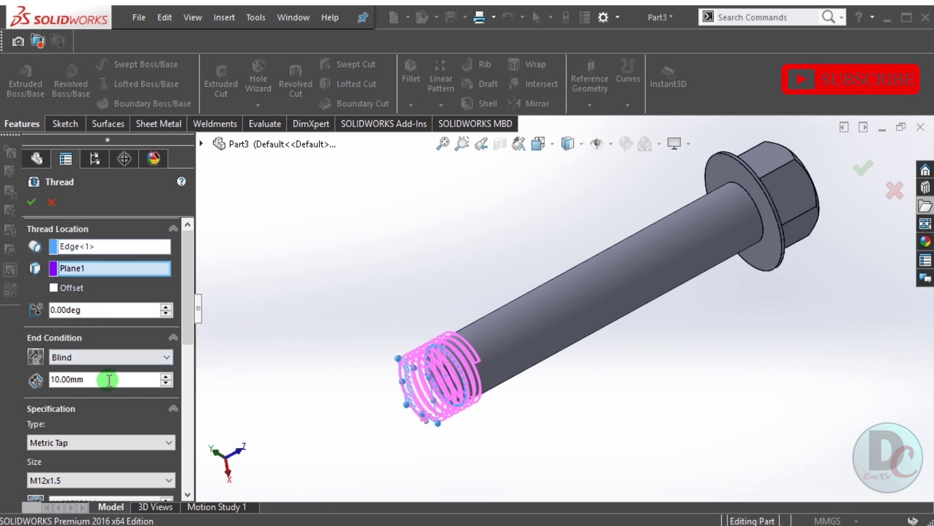
text(35)
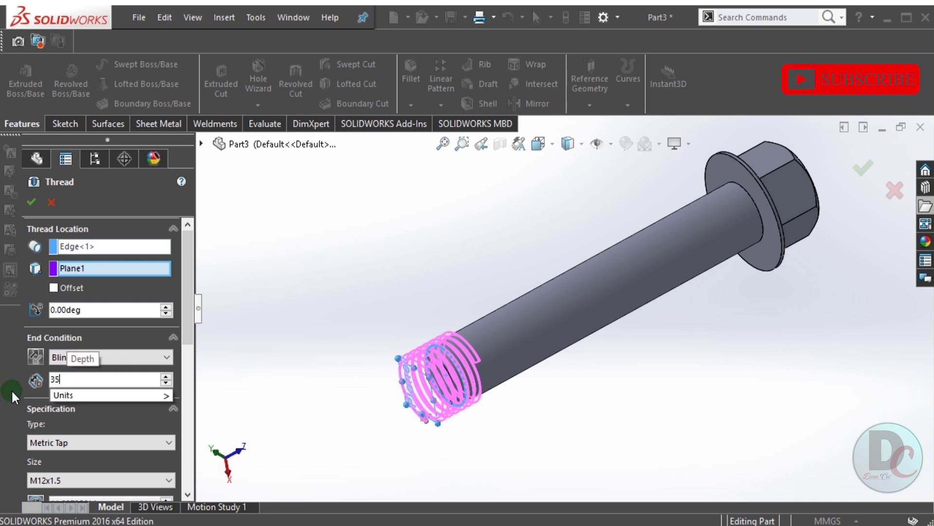
click(189, 332)
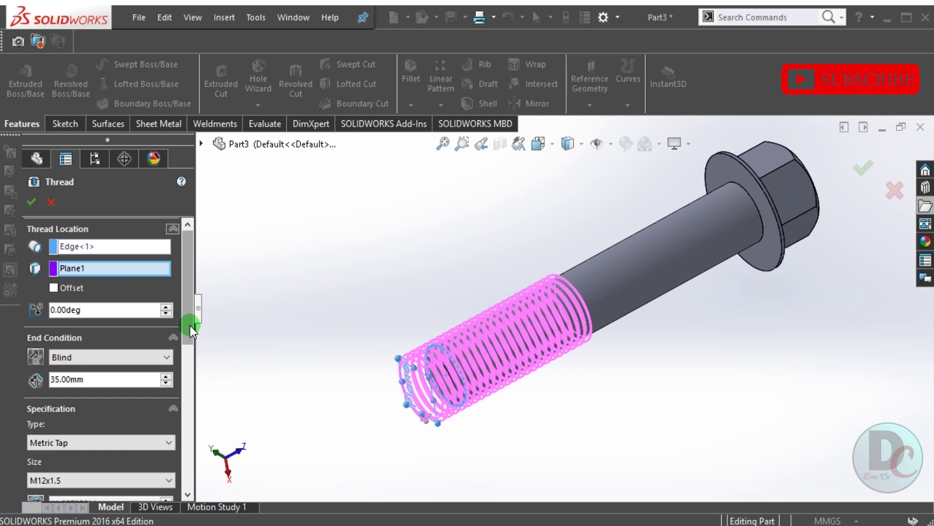
Create the thread as Metric Tap, size M12x1.75, with its profile mirrored horizontally.
scroll(179, 346, down, 2)
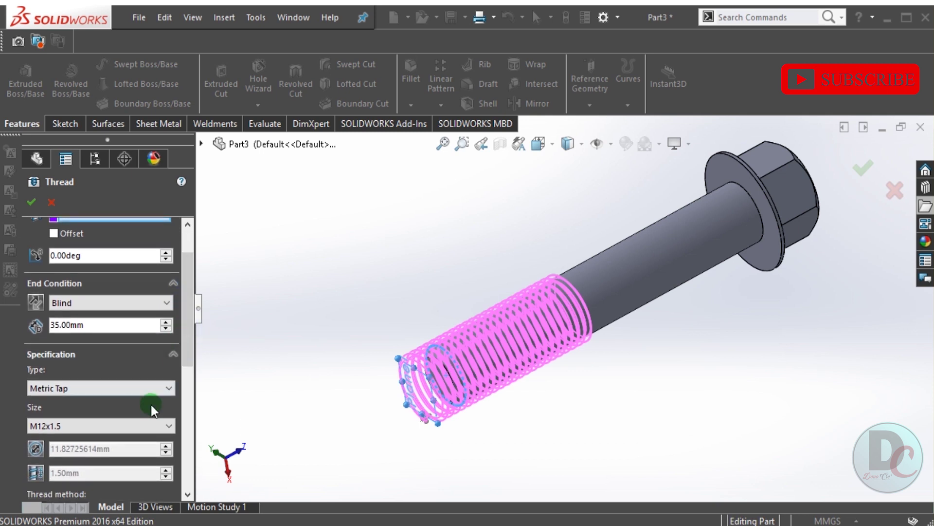
click(154, 387)
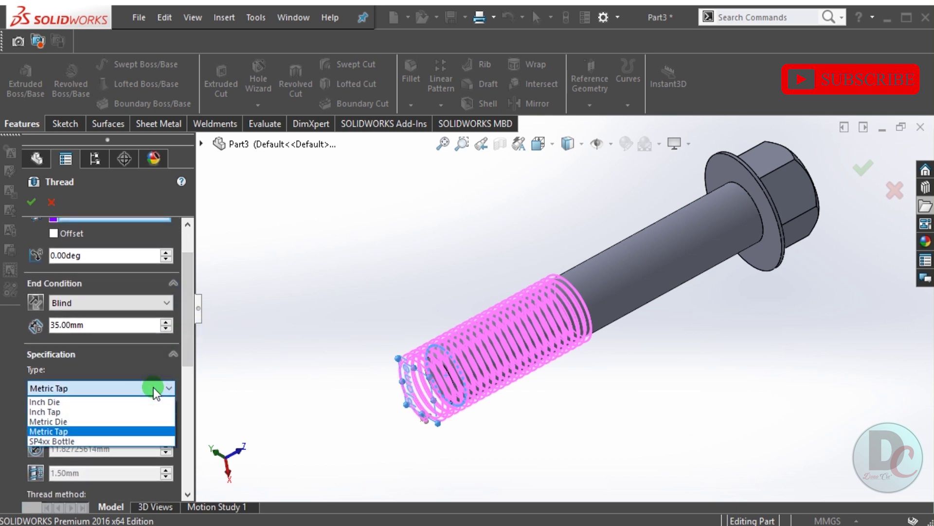
click(153, 388)
click(129, 426)
scroll(121, 269, up, 8)
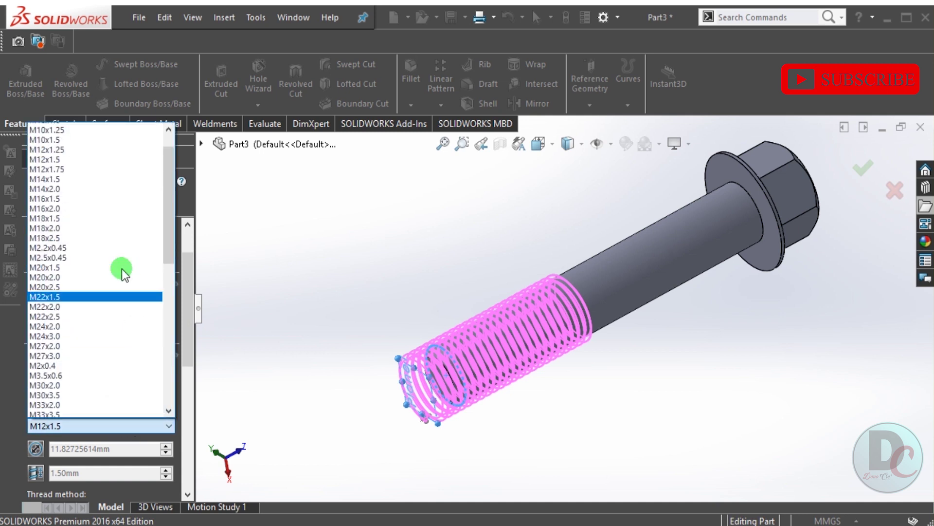
click(119, 197)
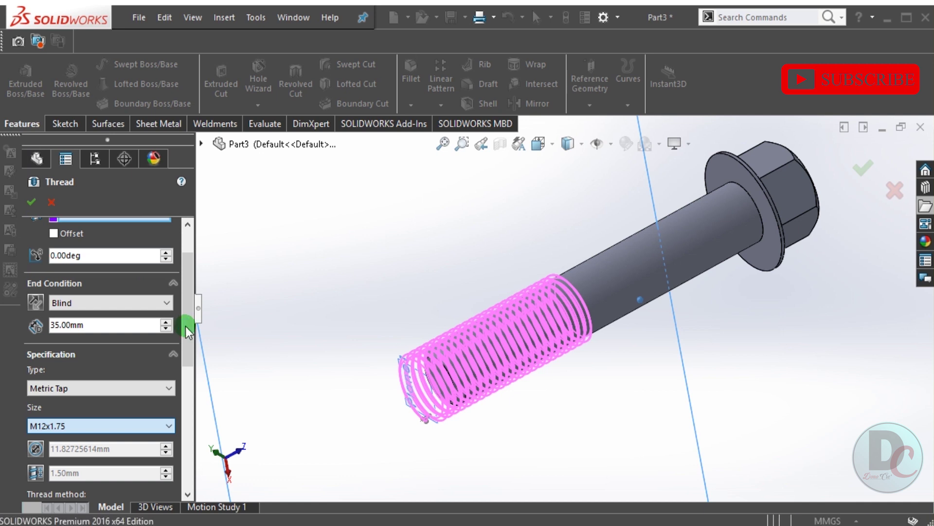
drag(188, 325, 137, 369)
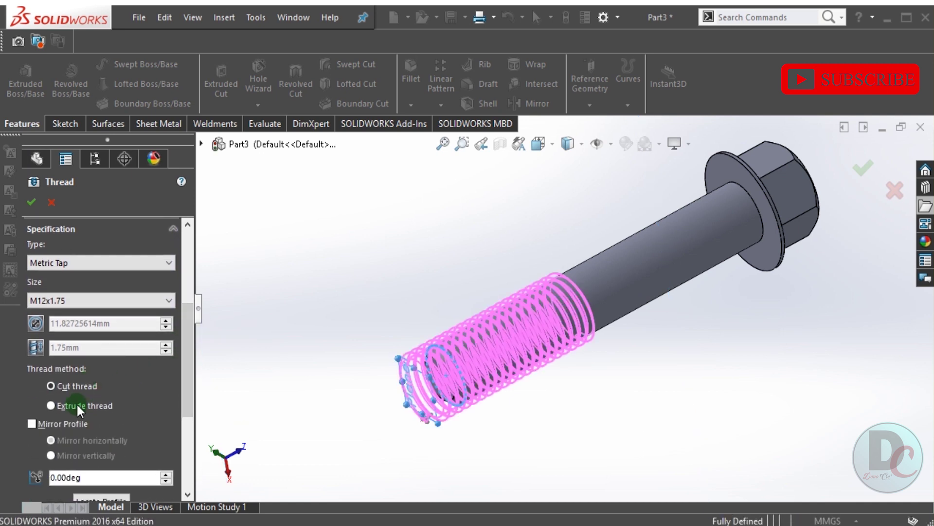
click(32, 424)
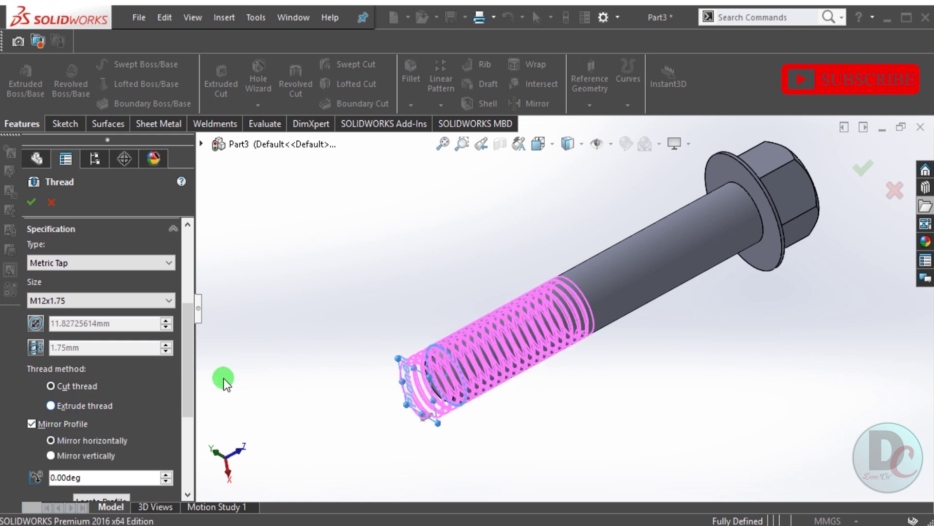
middle_drag(440, 365, 513, 359)
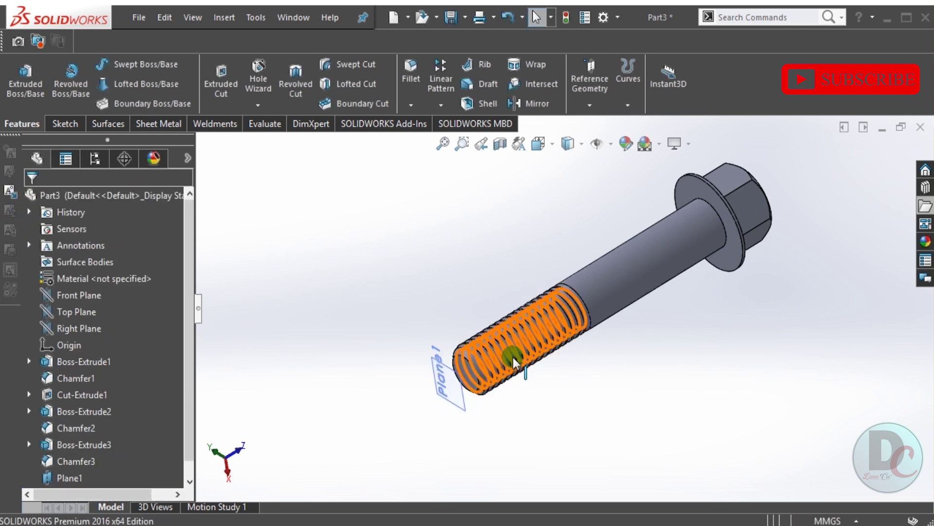
Hide the reference plane in front of the bolt's threaded end.
scroll(513, 358, down, 1)
click(582, 455)
middle_drag(553, 329, 584, 288)
scroll(523, 313, down, 3)
scroll(568, 303, up, 1)
scroll(568, 303, up, 2)
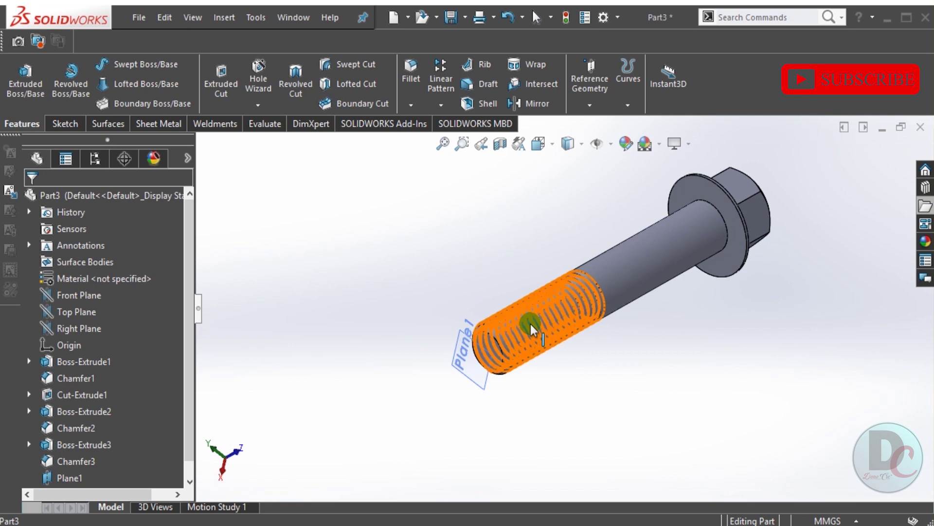
click(479, 363)
right_click(479, 348)
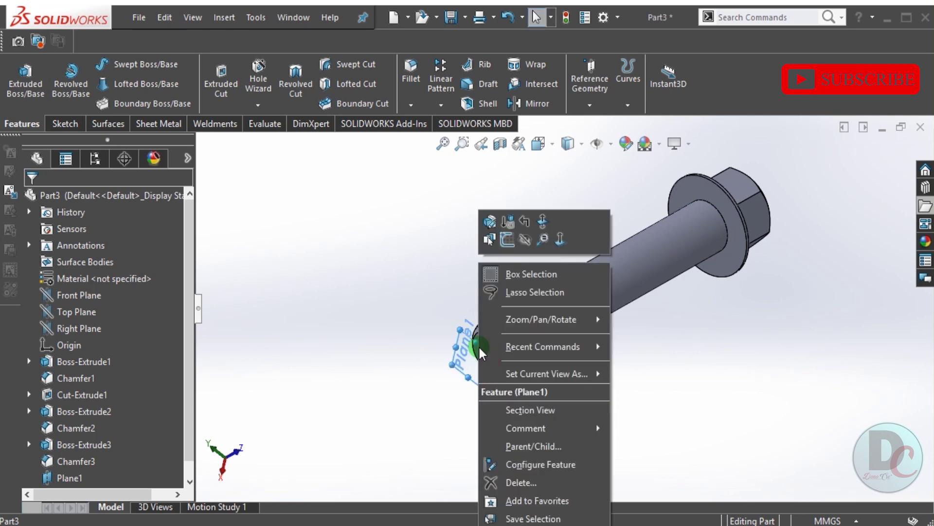
click(524, 238)
middle_drag(621, 378, 665, 183)
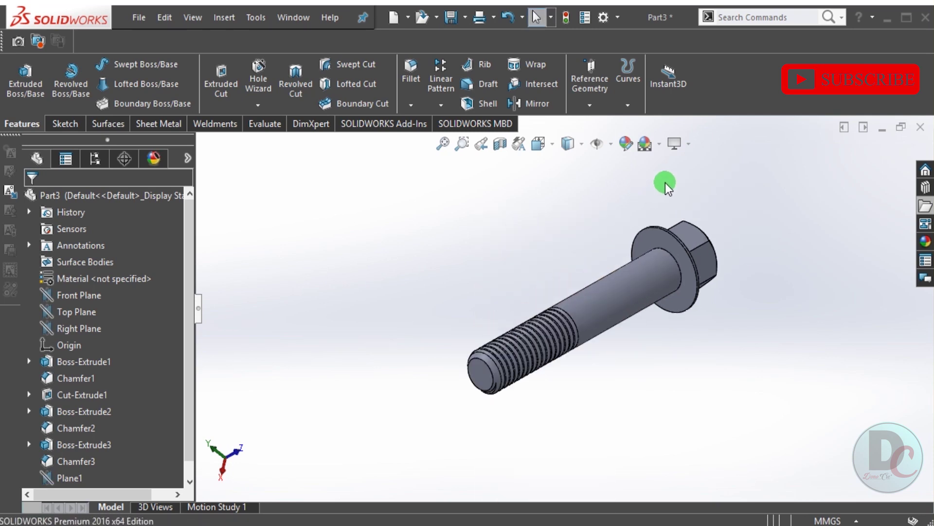
Adjust the view's display settings to give the finished bolt more realistic shading.
click(685, 142)
click(690, 161)
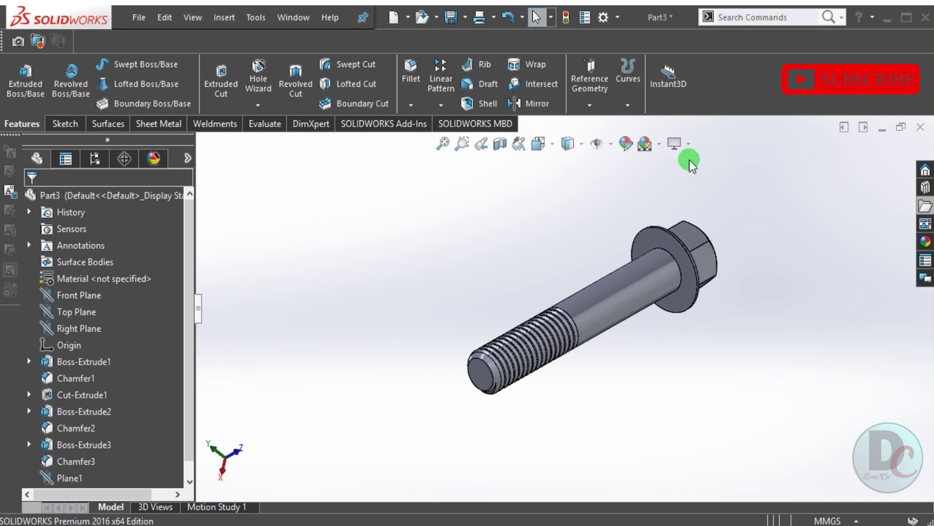
middle_drag(704, 241, 687, 256)
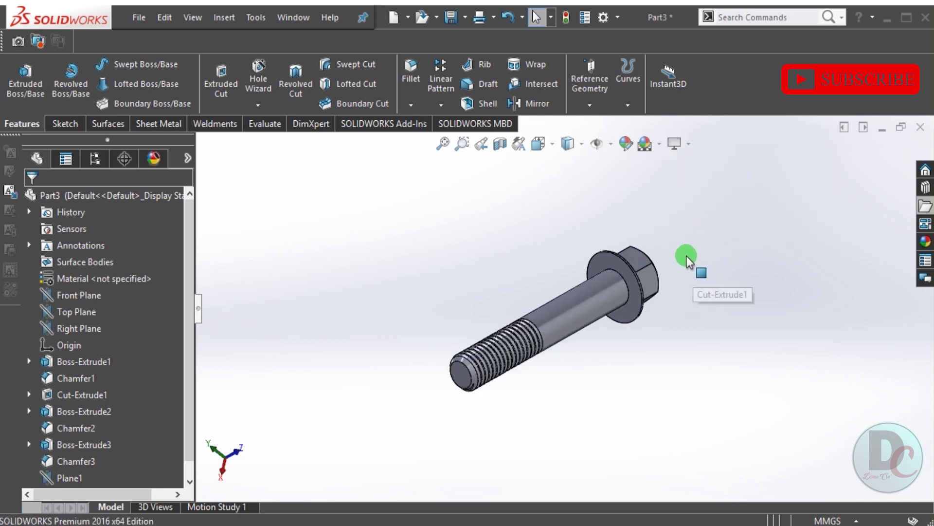
click(676, 145)
click(682, 181)
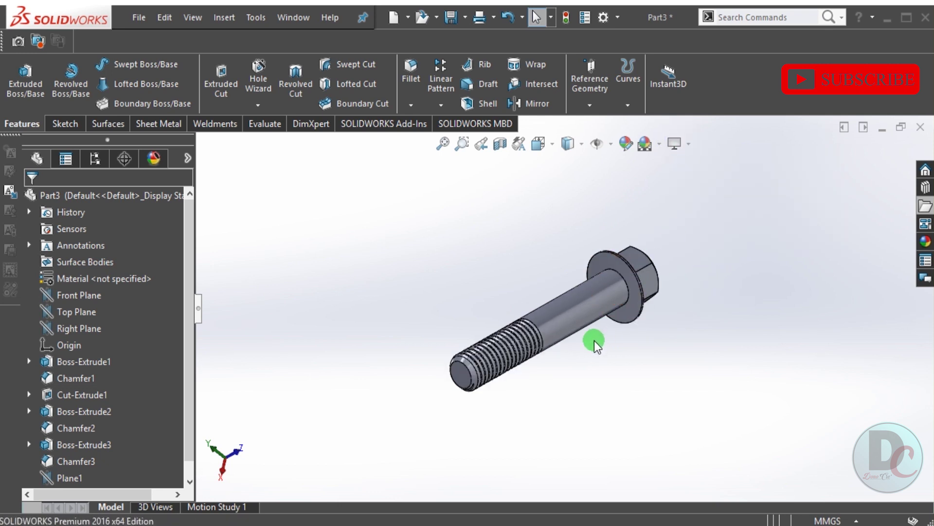
middle_drag(590, 355, 760, 237)
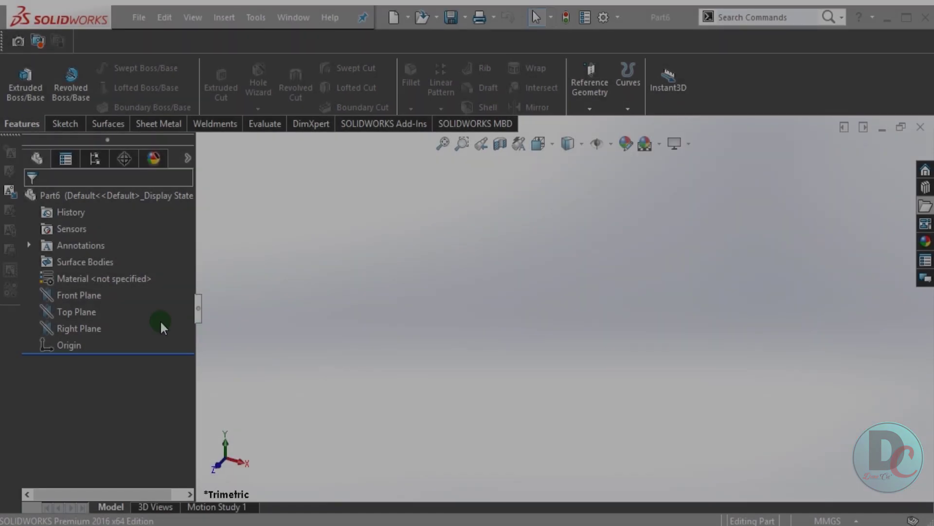
Start a sketch on the new part's Front Plane and draw a circle about 107 mm in diameter, centred on the origin.
click(78, 311)
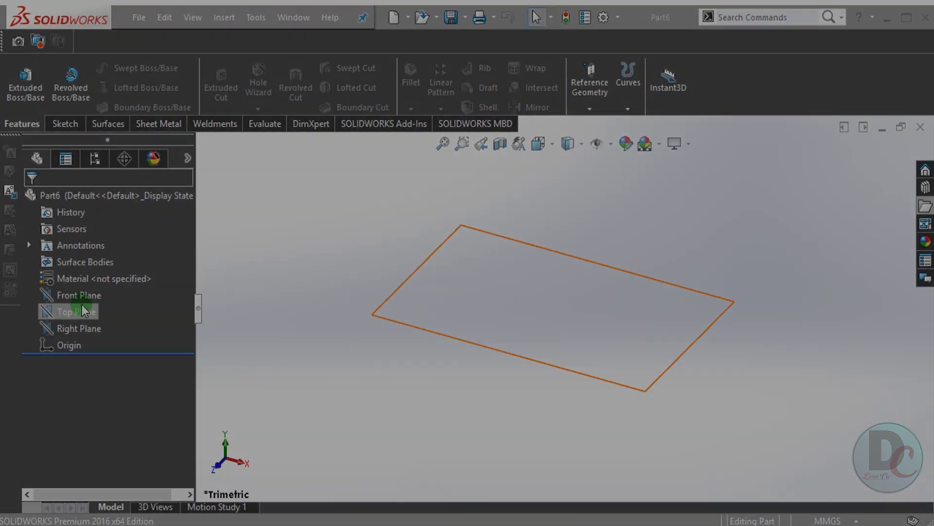
click(80, 296)
right_click(79, 295)
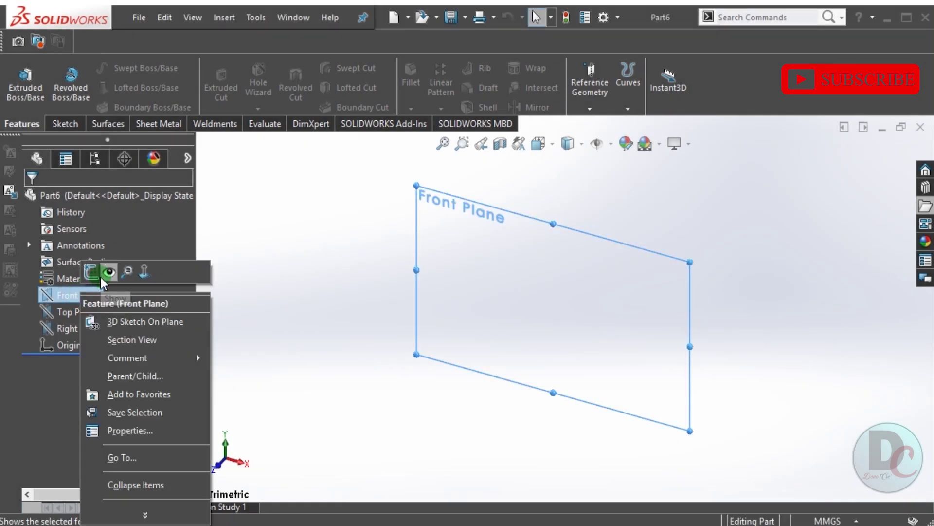
click(93, 274)
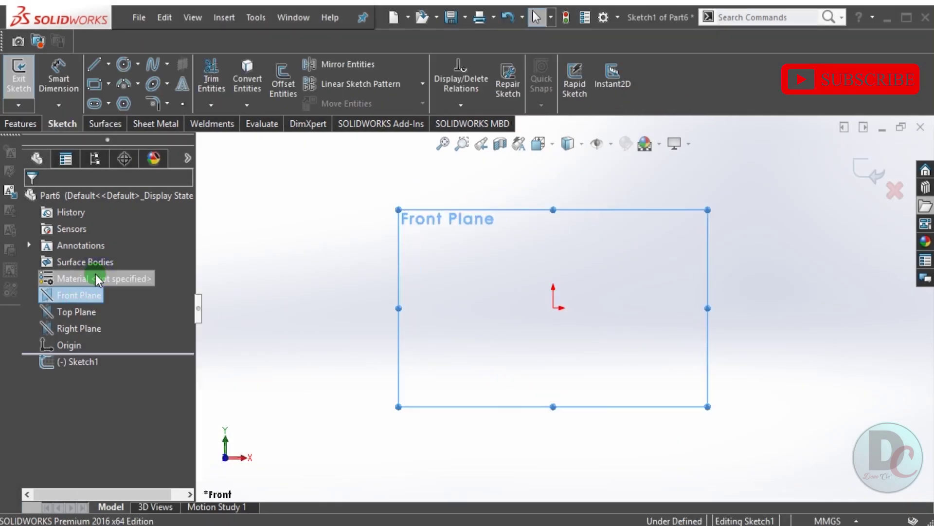
click(122, 66)
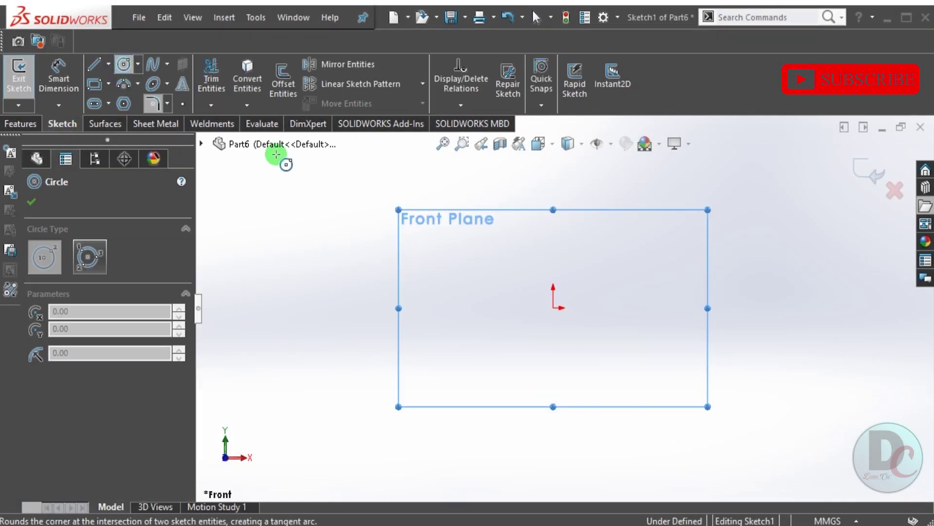
click(553, 308)
click(613, 235)
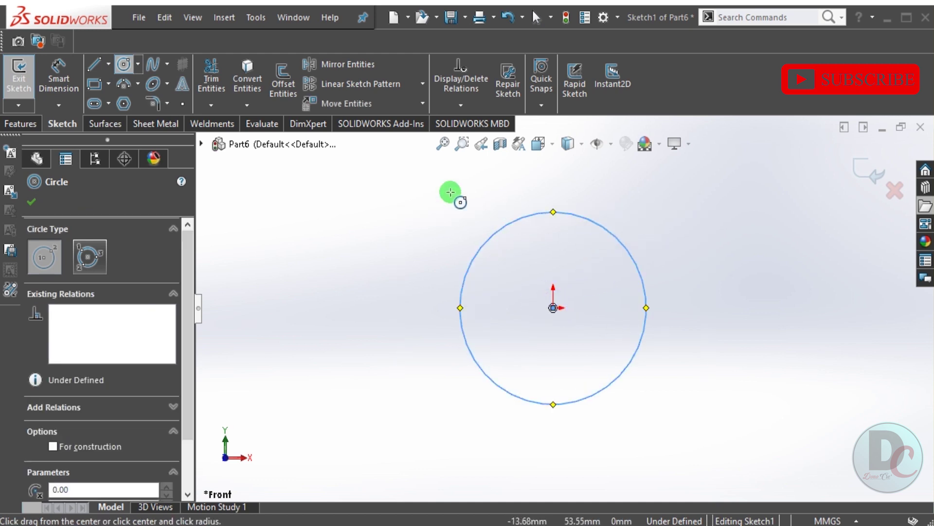
Set the circle's diameter to 18.5 mm and extrude it into a solid cylinder.
click(58, 78)
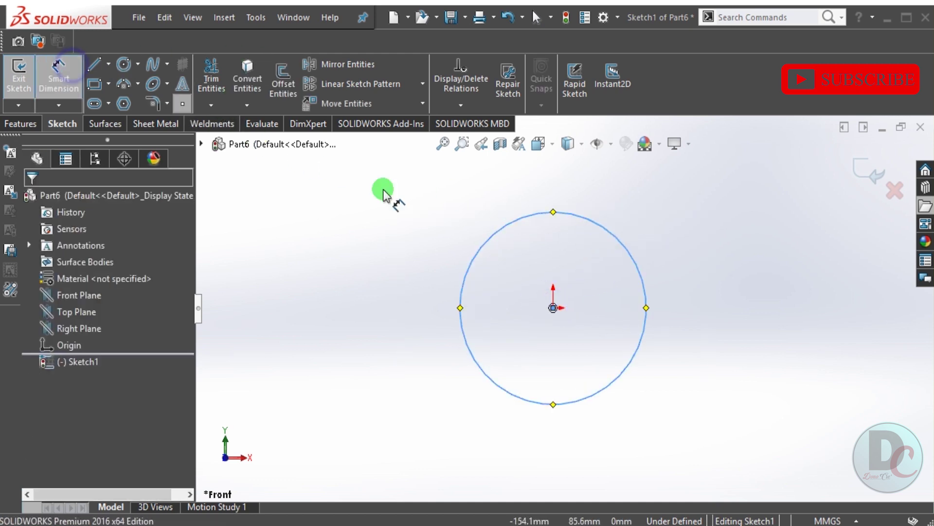
click(641, 276)
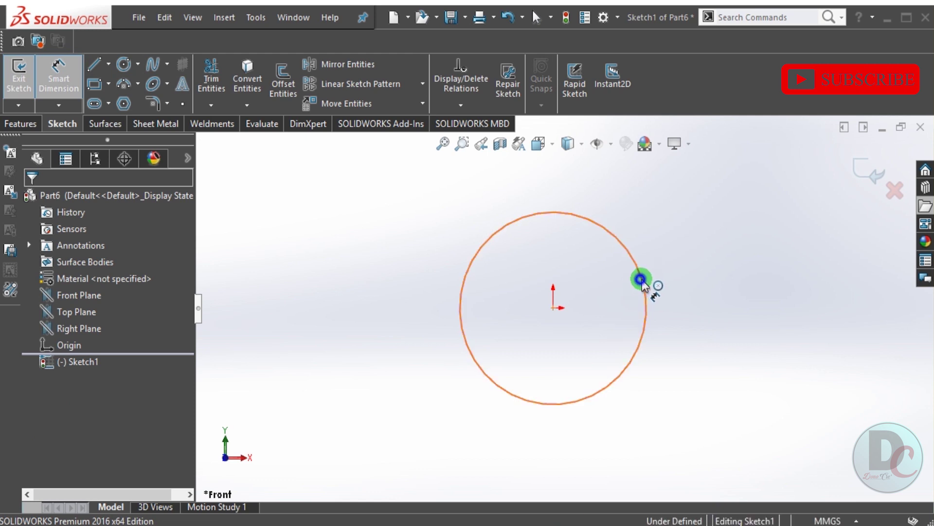
click(721, 290)
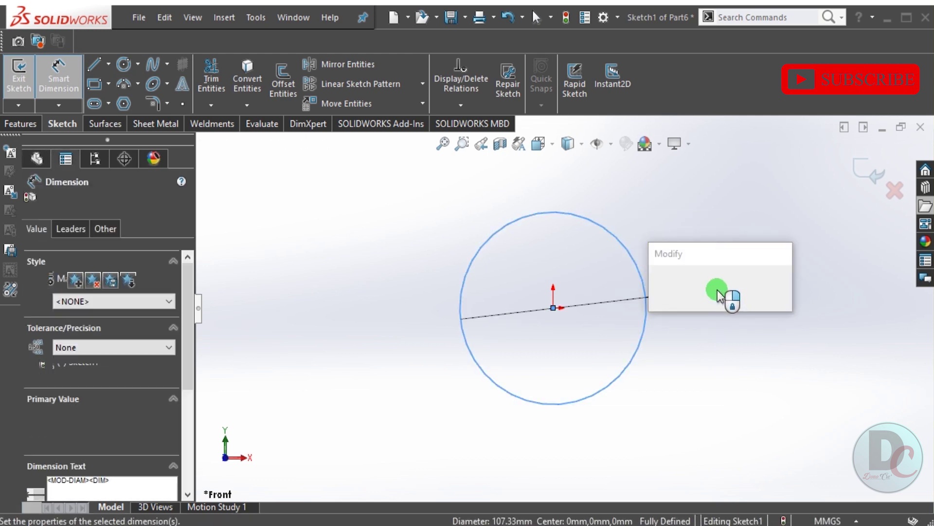
text(18.5)
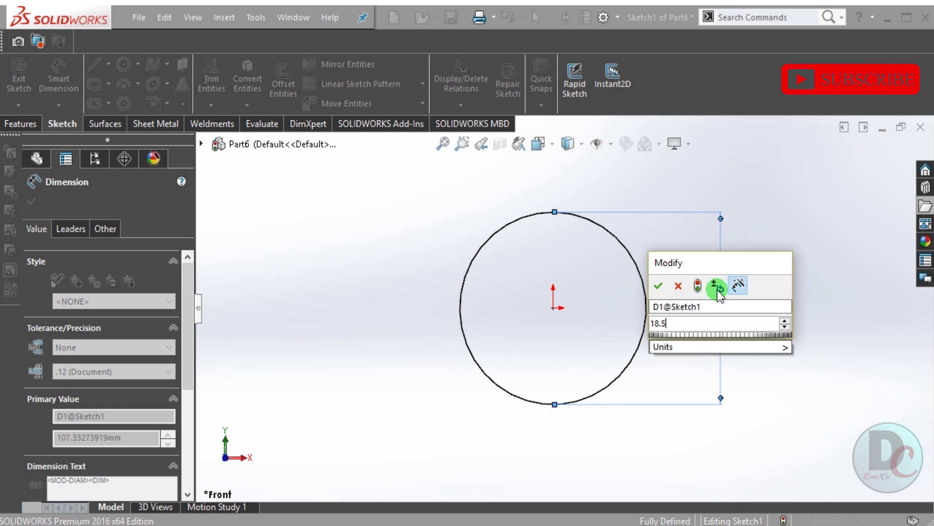
key(Return)
click(657, 265)
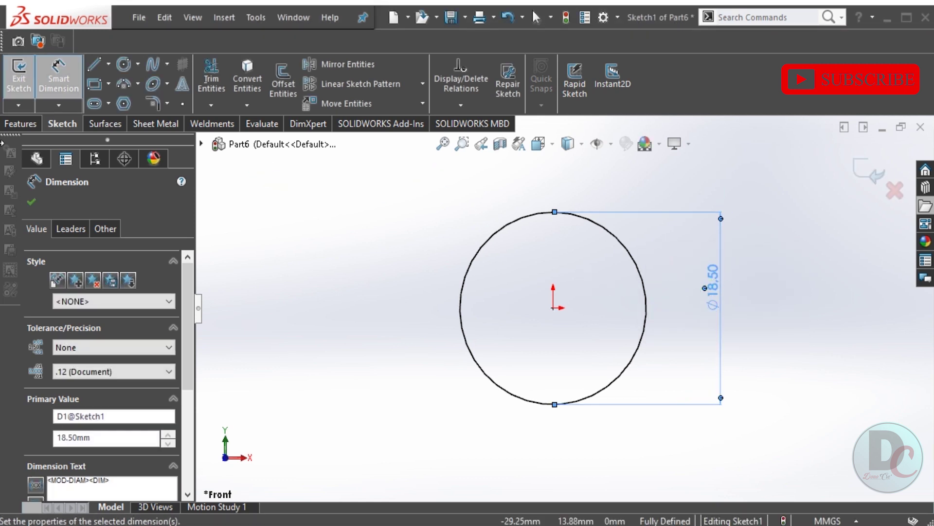
click(32, 205)
click(22, 123)
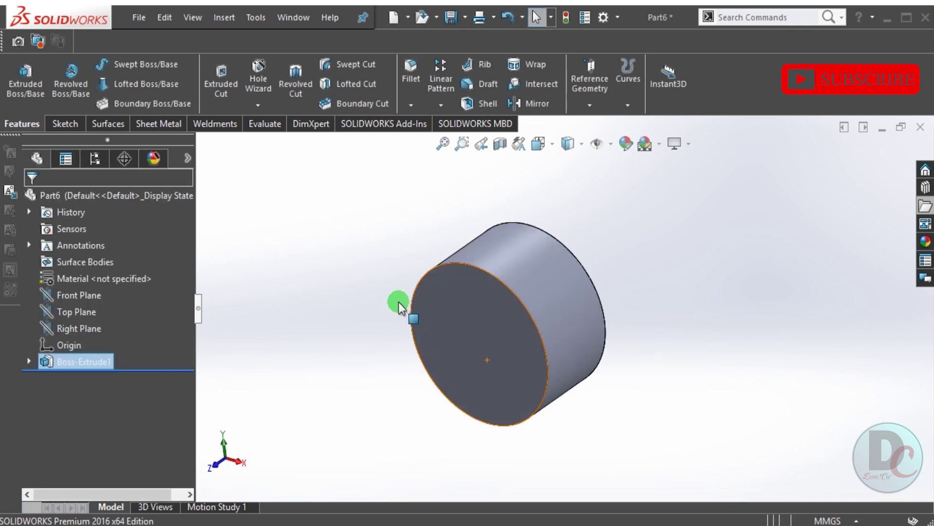
Chamfer the cylinder's front circular edge with a distance of 1.5 mm at 45 degrees.
click(406, 104)
click(414, 140)
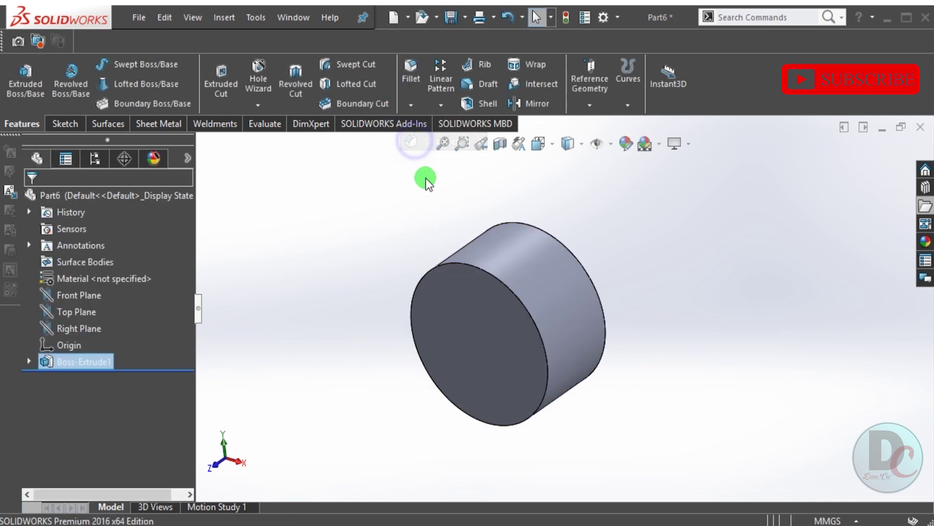
click(474, 265)
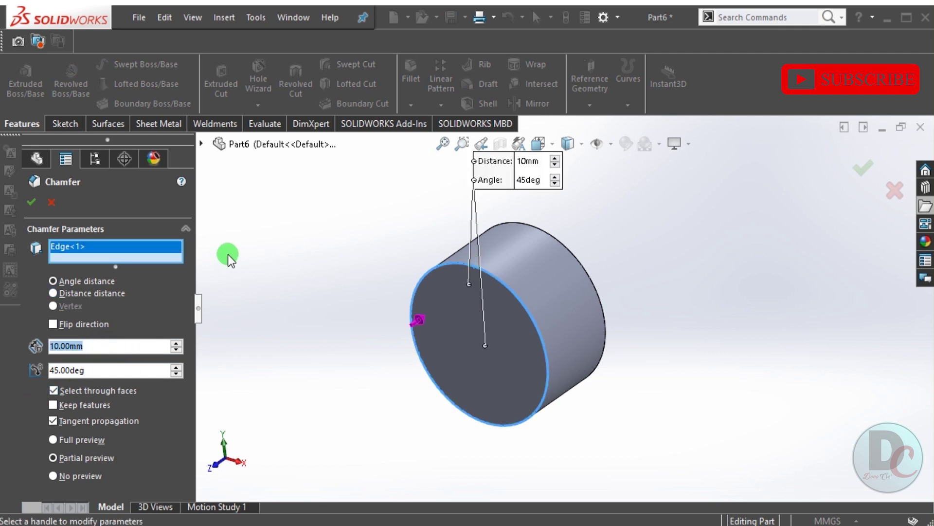
text(1.5)
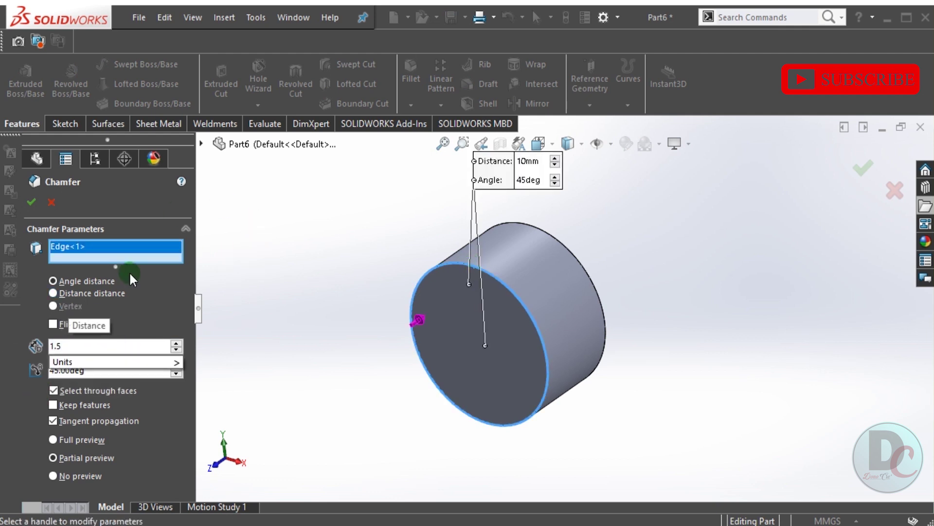
key(Return)
click(31, 202)
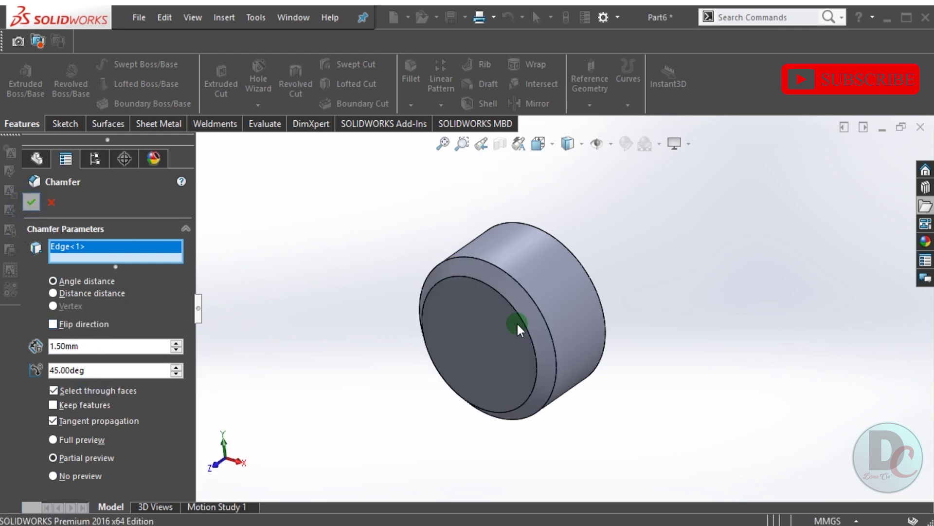
Start a sketch on the chamfered end face and draw a six-sided polygon centred on the origin, with its top vertex on the cylinder's outer edge.
middle_drag(518, 326, 527, 293)
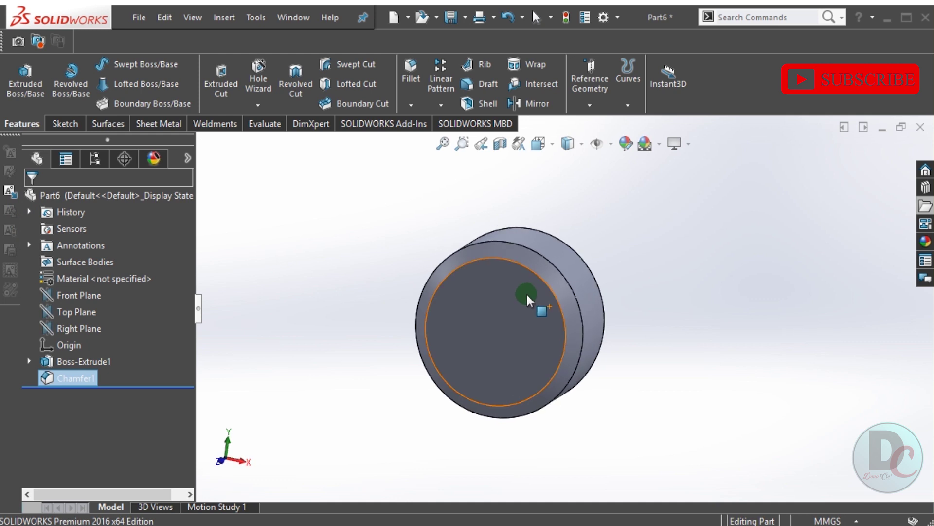
click(518, 299)
right_click(517, 299)
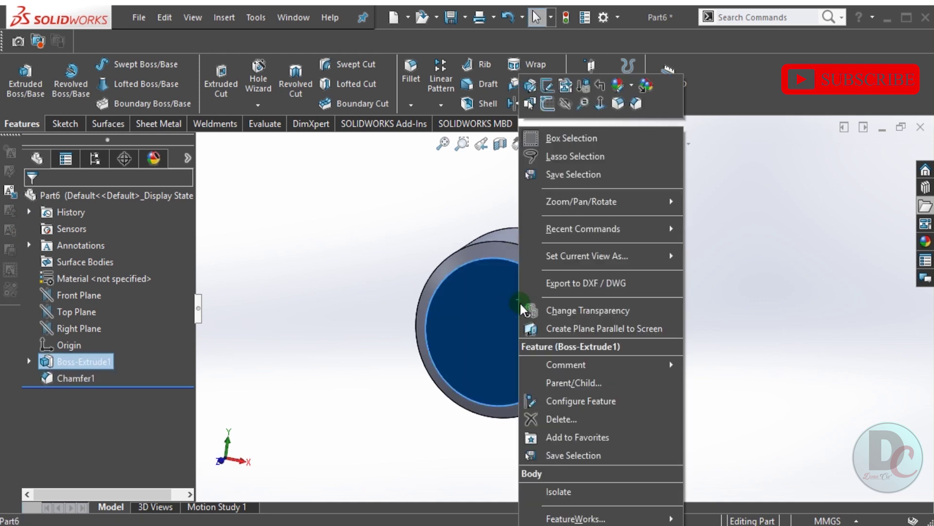
click(539, 103)
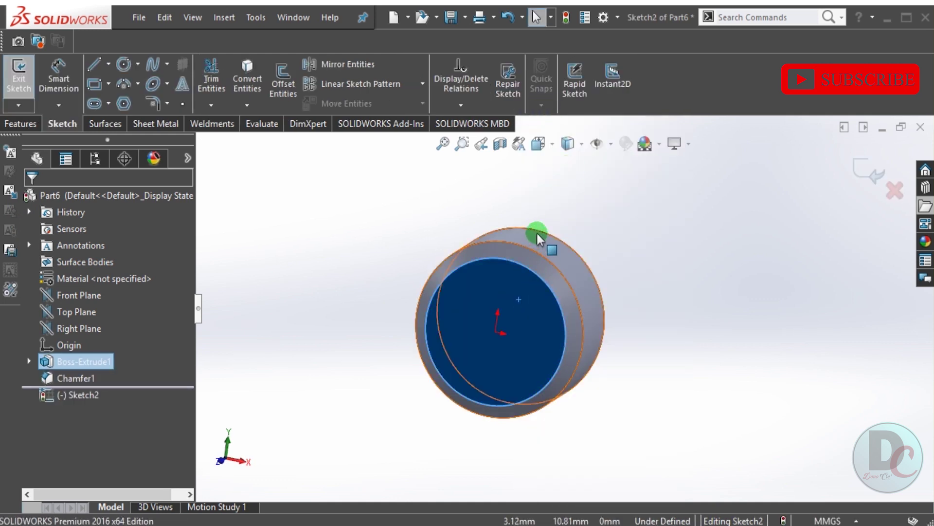
click(538, 143)
click(545, 309)
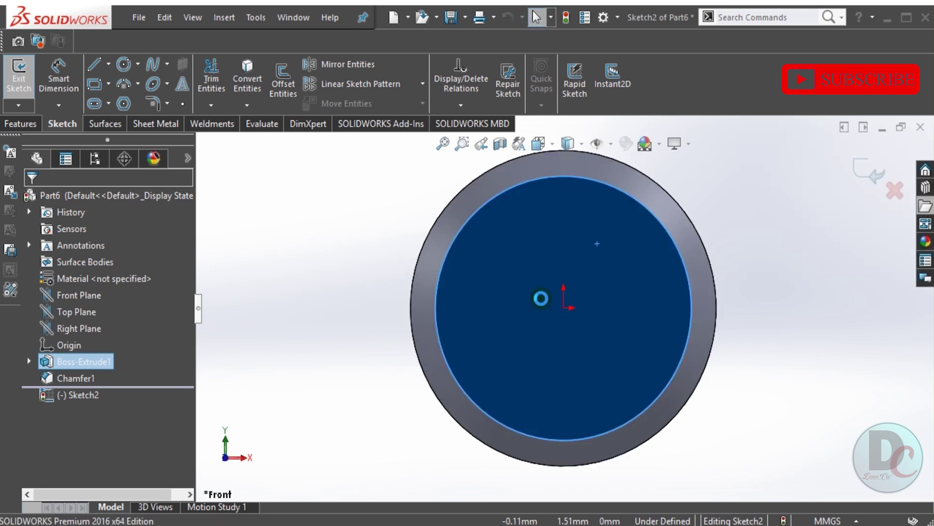
click(368, 243)
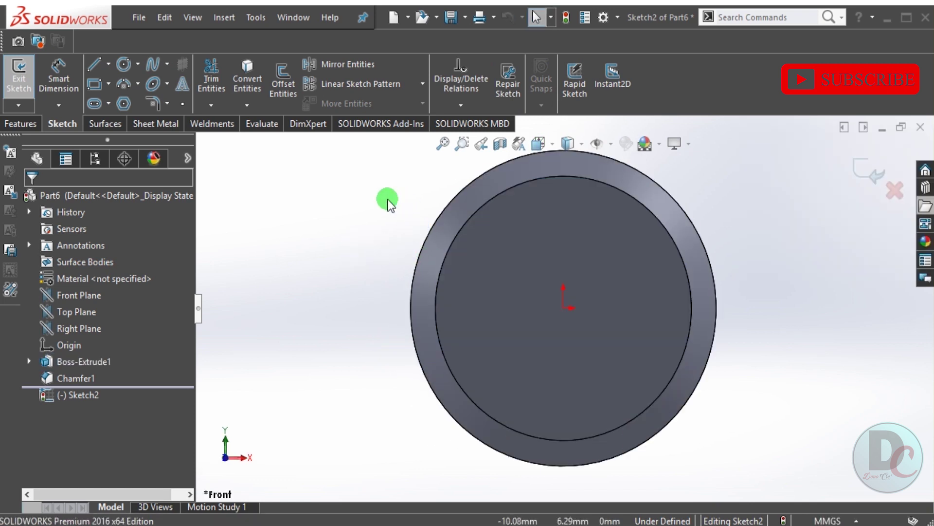
click(123, 103)
click(564, 308)
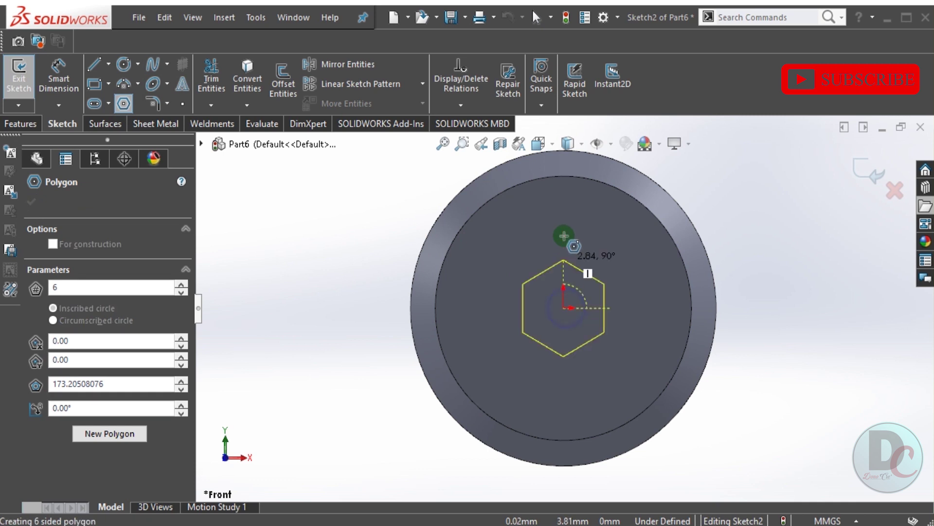
scroll(563, 201, up, 1)
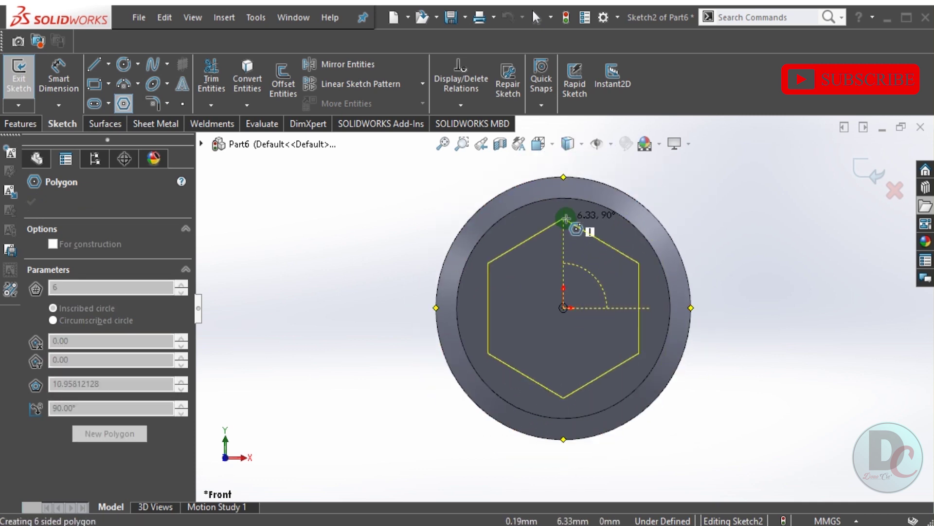
click(563, 178)
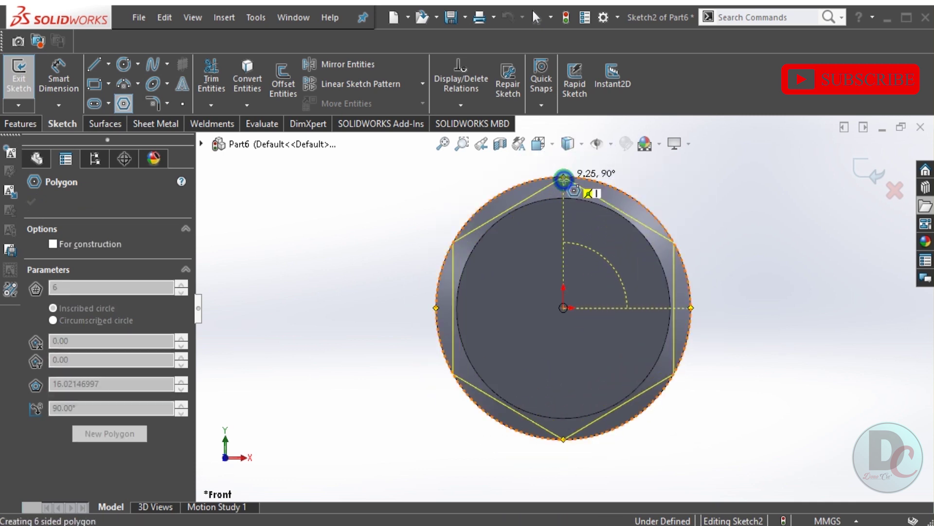
right_click(411, 206)
click(422, 211)
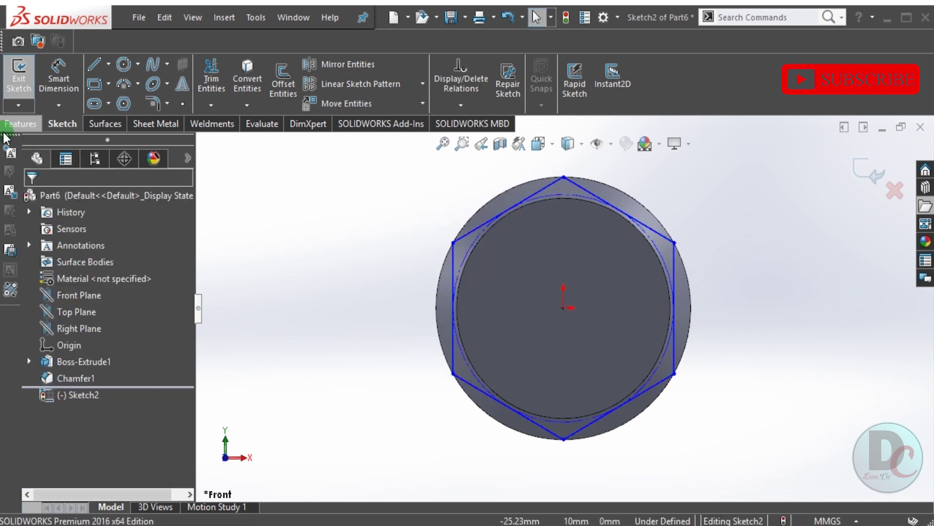
Cut away the material outside the hexagon with a 10 mm blind Extruded Cut, using the flipped side to cut.
click(20, 124)
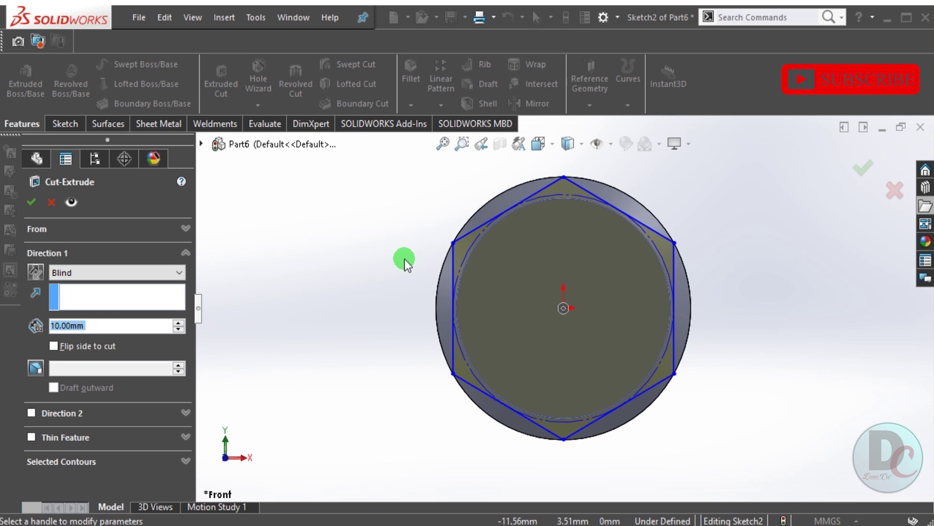
click(106, 344)
click(31, 205)
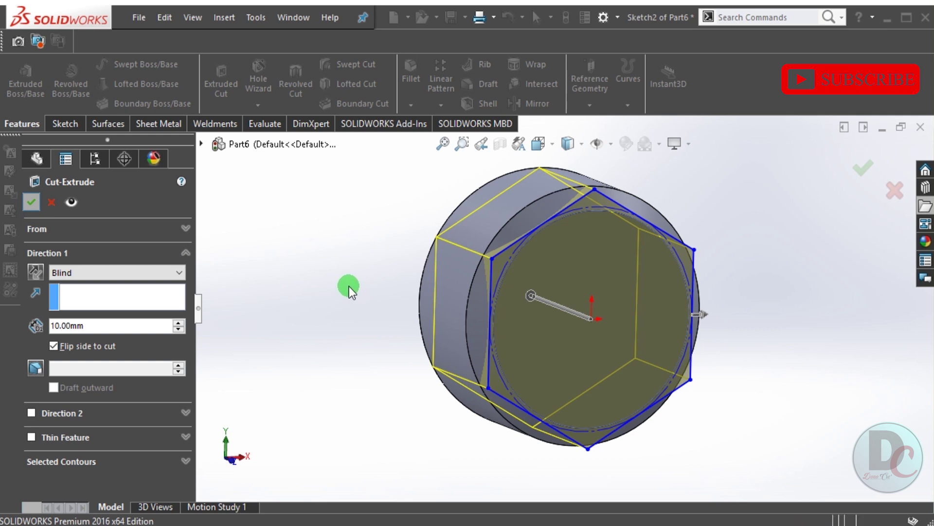
Start a sketch on the unchamfered back face of the hexagonal body and draw a circle about 22.8 mm in diameter, centred on the origin.
middle_drag(349, 227, 418, 324)
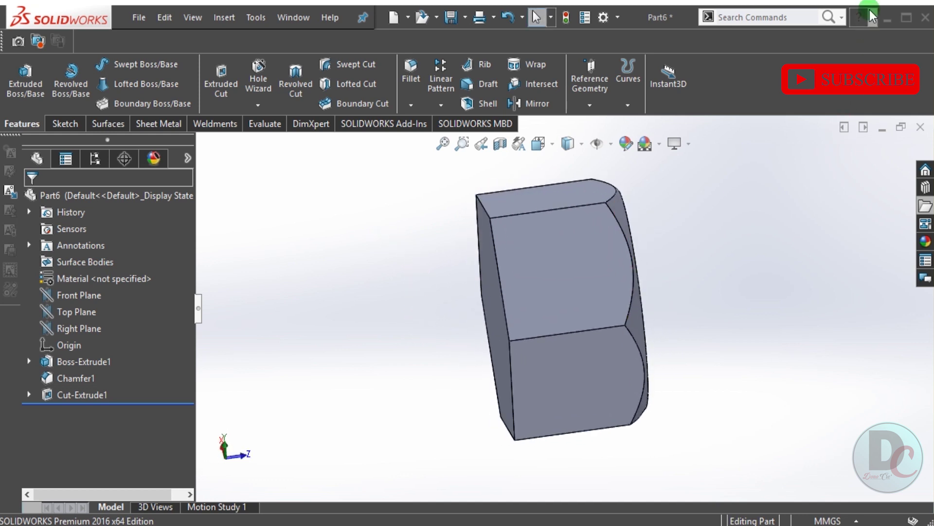
middle_drag(575, 263, 586, 291)
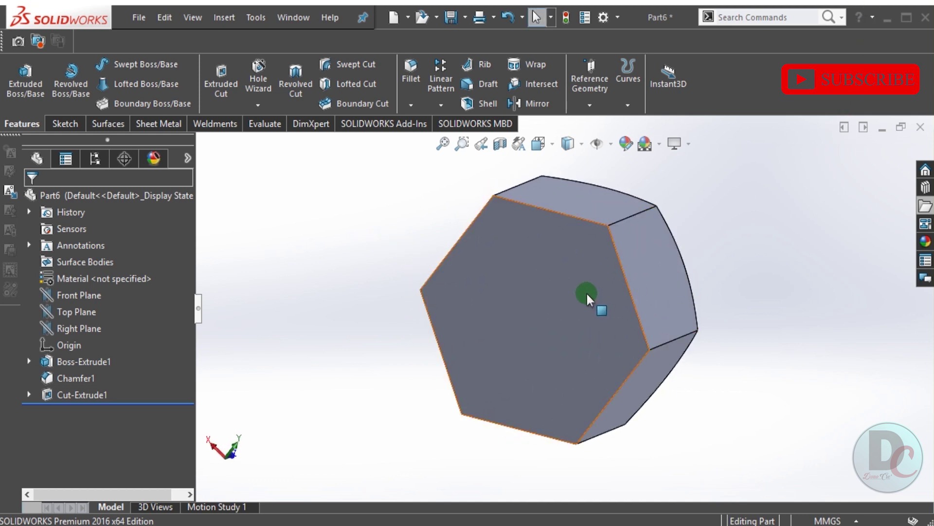
right_click(582, 288)
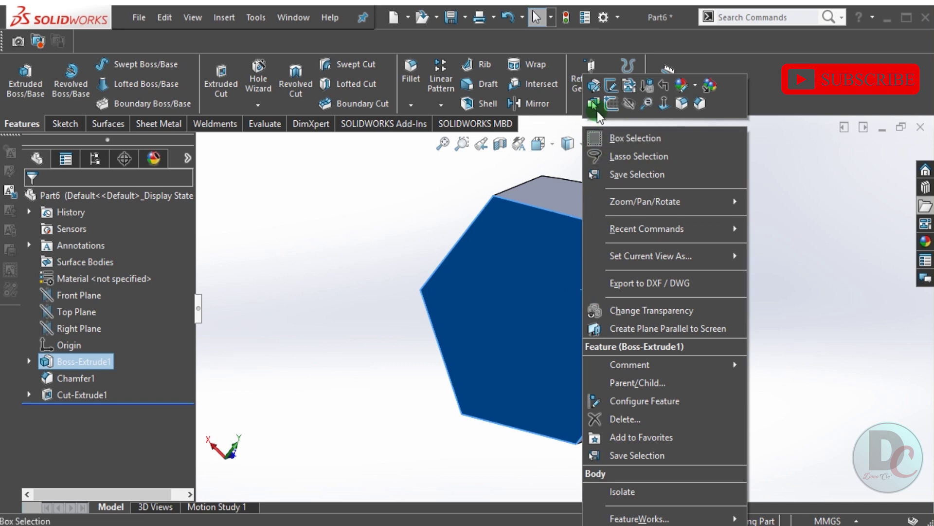
click(610, 103)
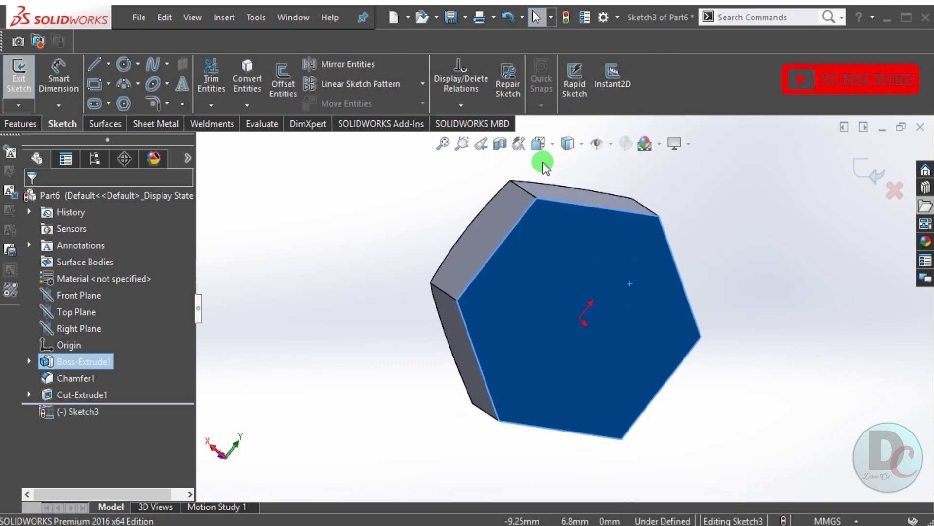
click(538, 144)
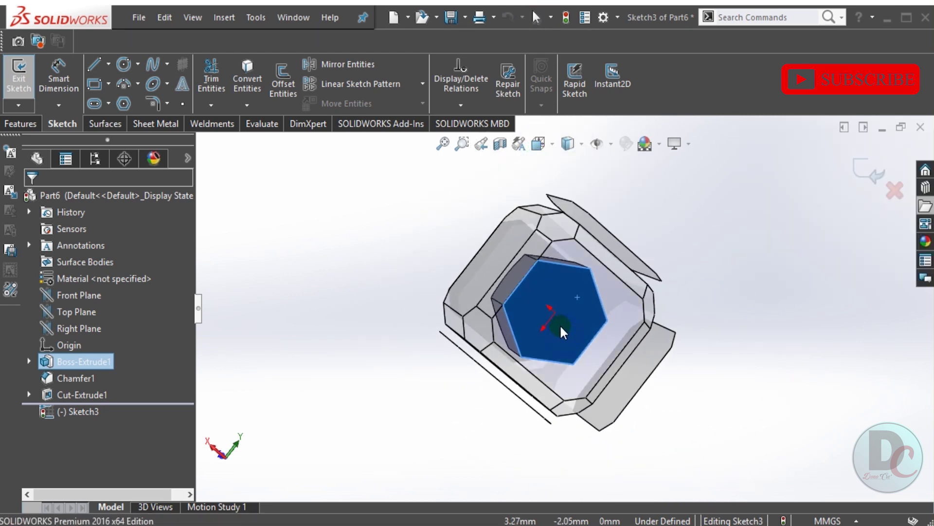
click(559, 324)
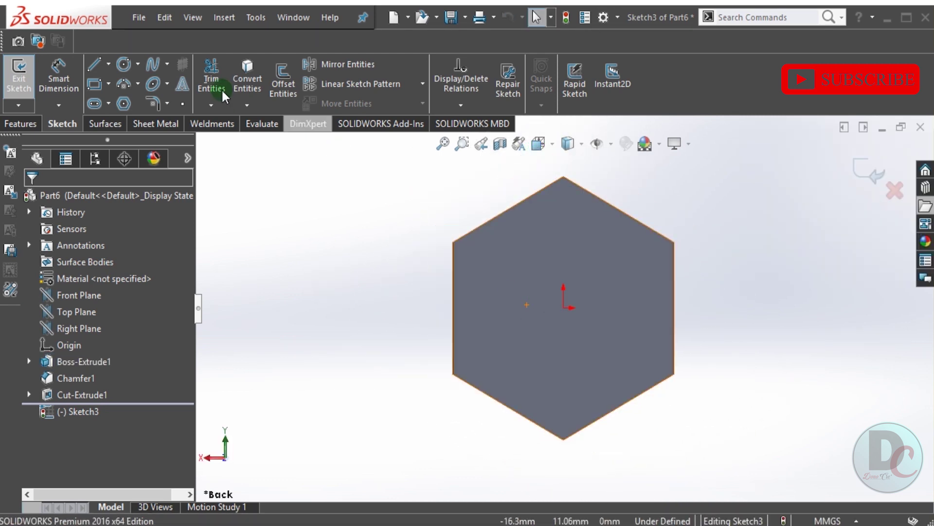
click(123, 64)
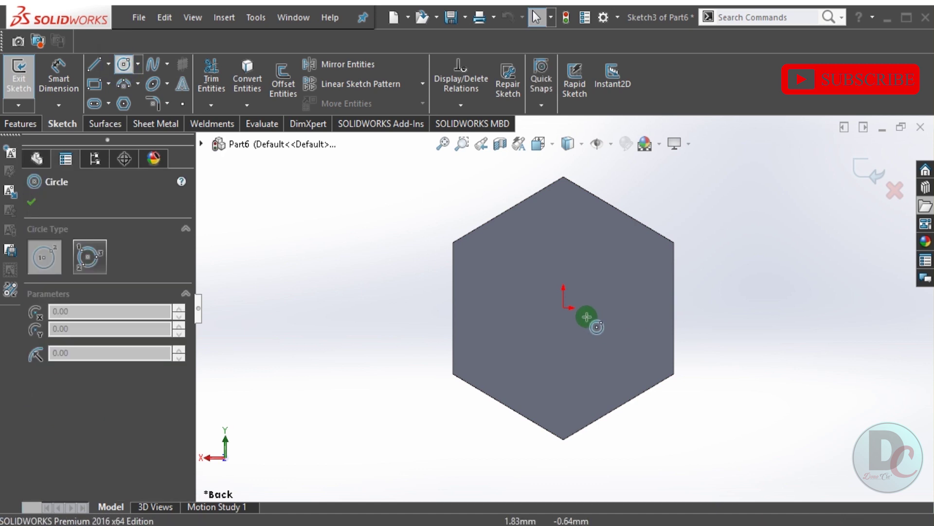
drag(564, 306, 577, 303)
drag(629, 252, 673, 191)
Dimension the circle's diameter and set it to 23 mm.
click(53, 78)
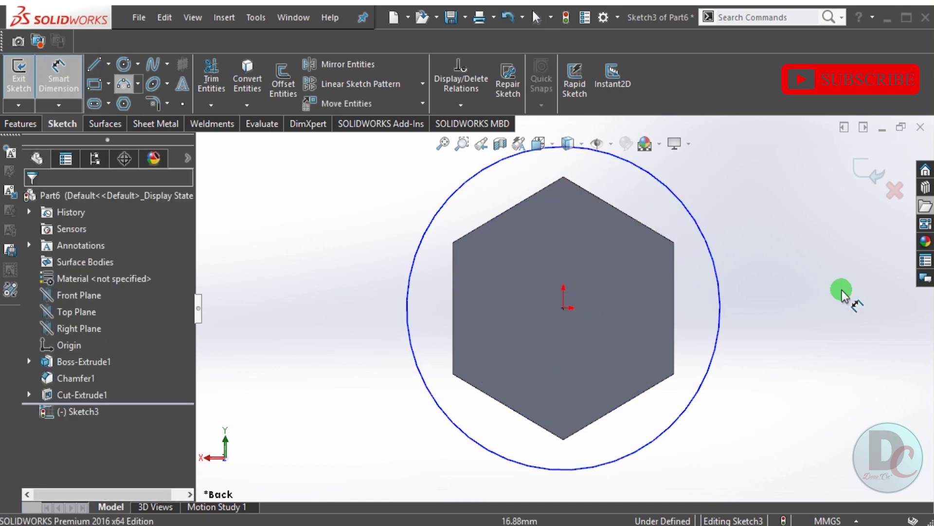
click(718, 269)
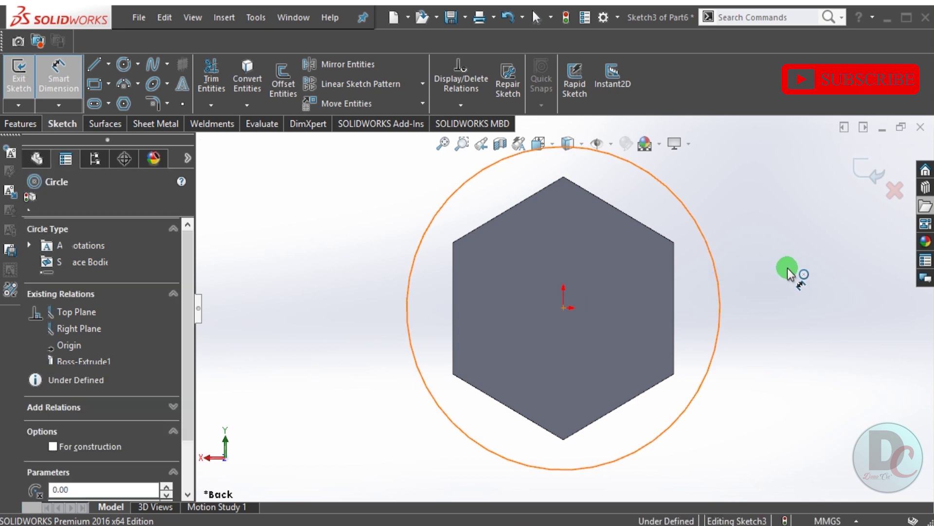
click(788, 270)
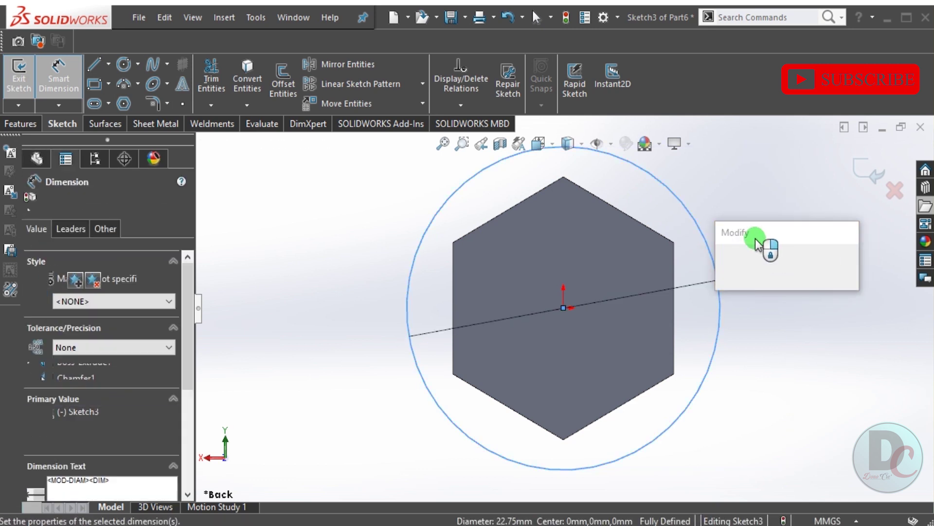
text(23)
key(Return)
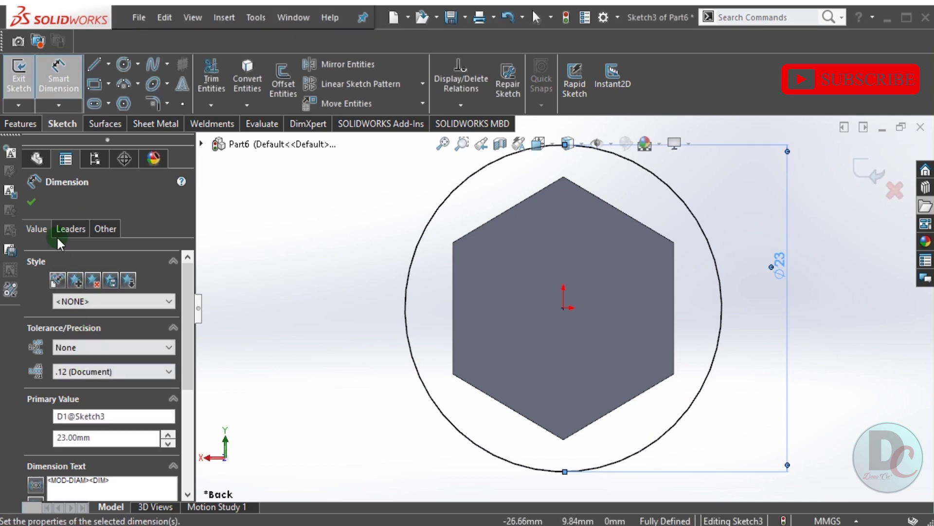
click(32, 201)
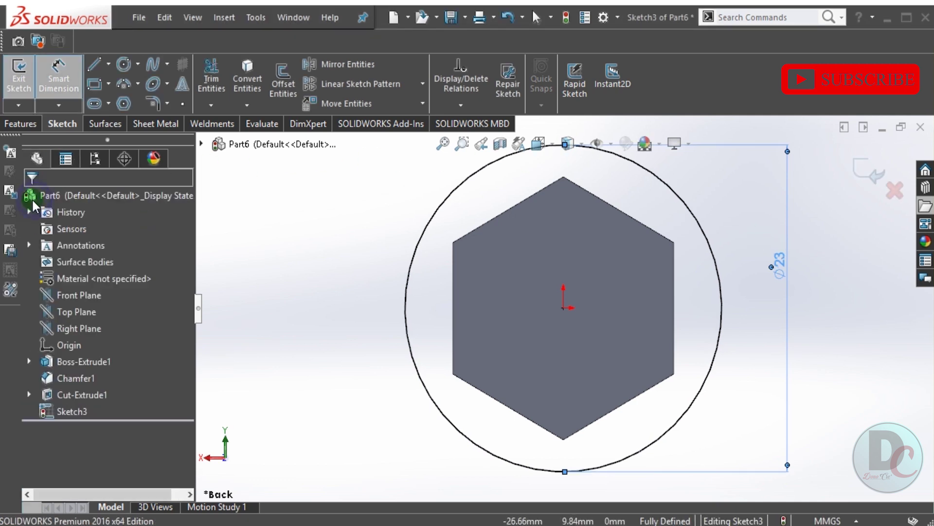
Extrude the 23 mm circle 1.5 mm away from the hexagonal body to form a merged flange.
click(28, 92)
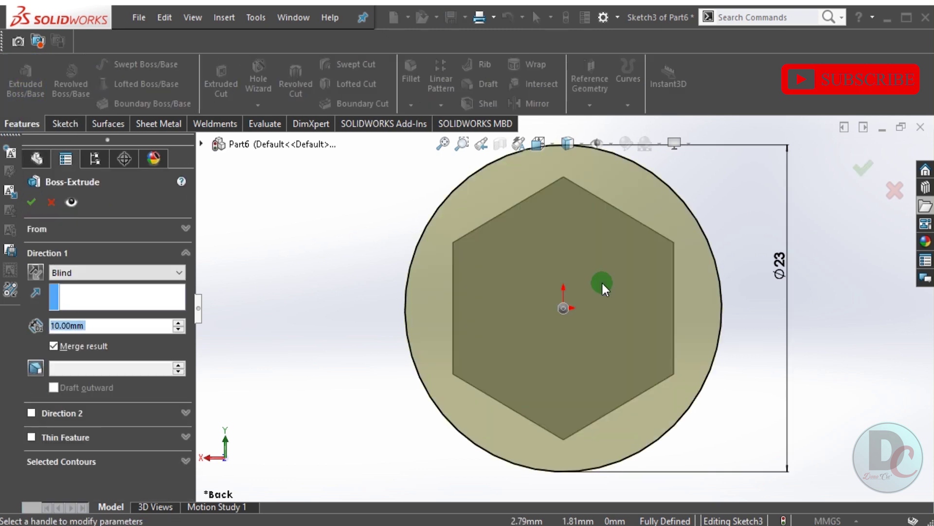
text(1.5)
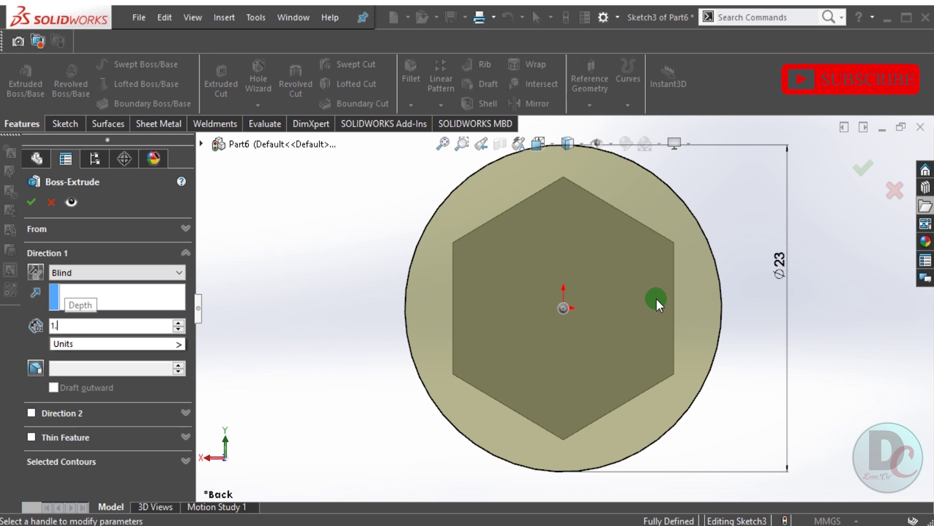
key(Return)
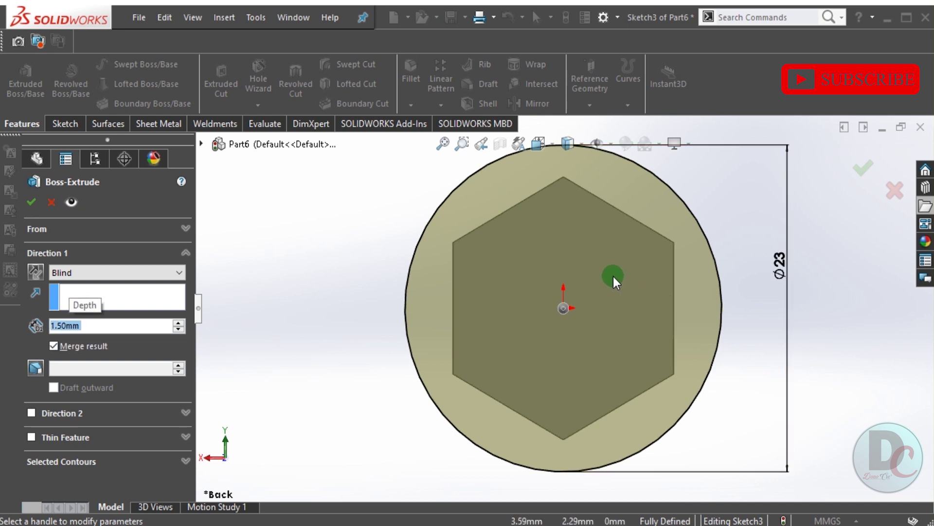
middle_drag(611, 272, 544, 299)
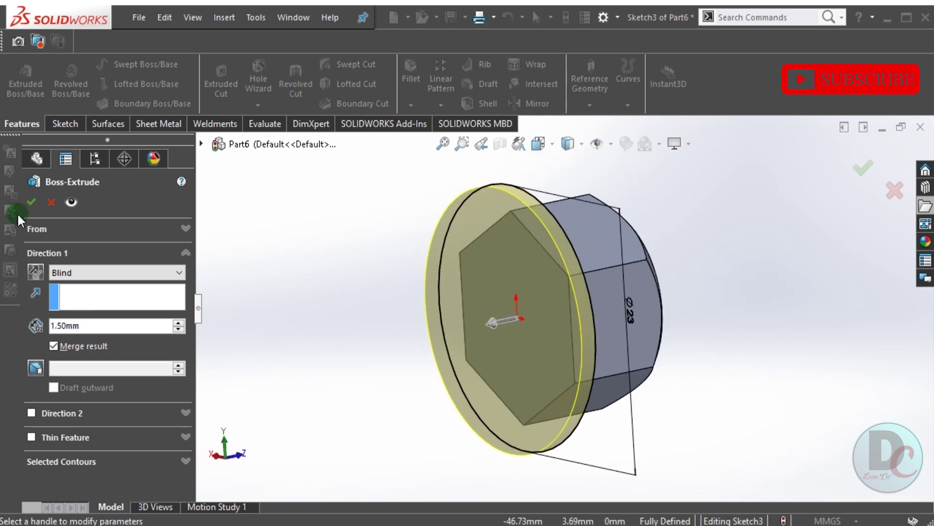
right_click(406, 217)
Chamfer the flange's circular edge on the hexagon side with a 2.25 mm distance and a 20-degree angle.
middle_drag(421, 304, 372, 363)
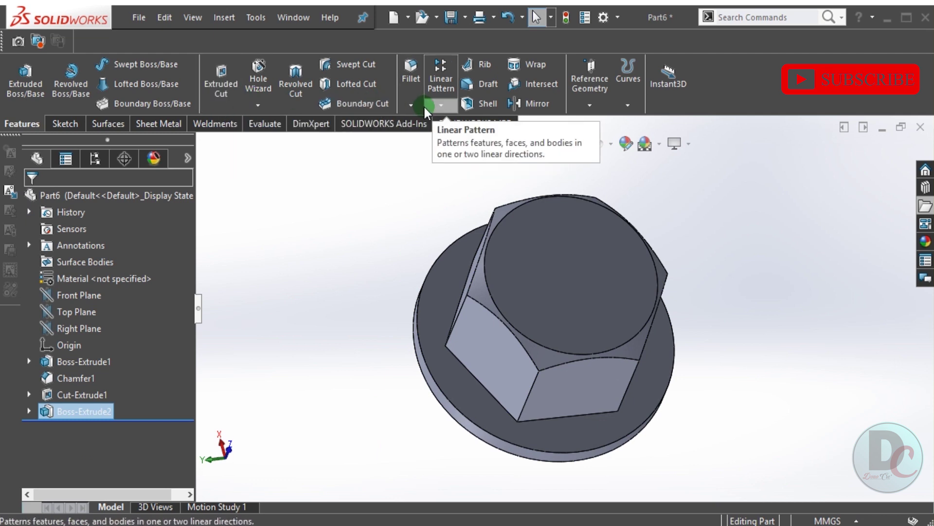
click(410, 104)
click(429, 142)
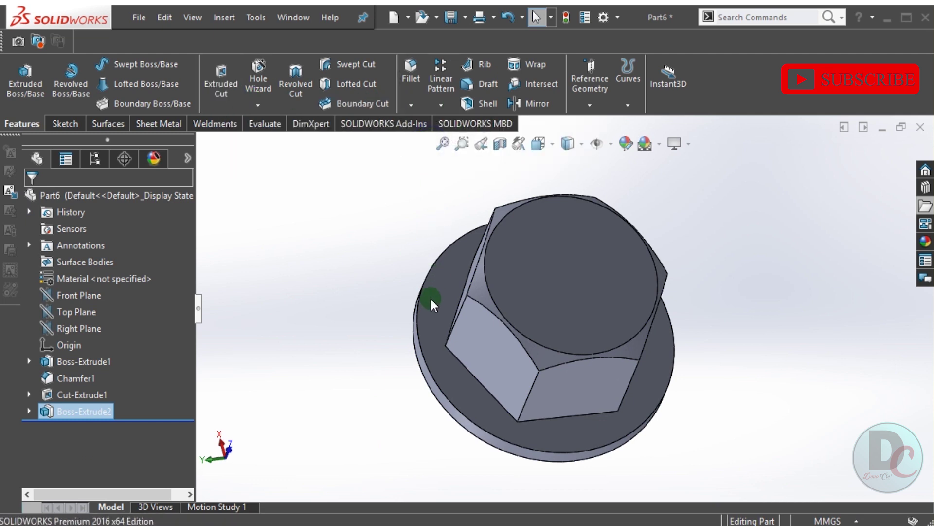
click(418, 317)
click(83, 352)
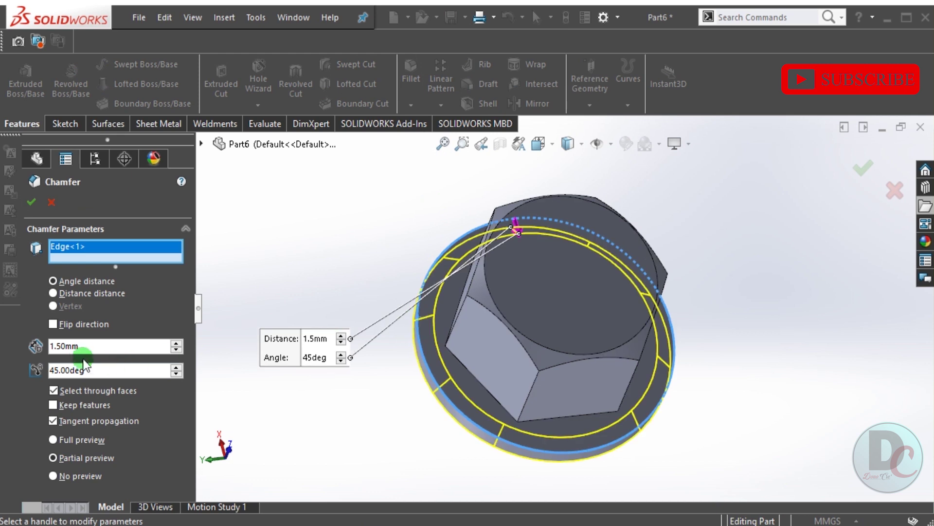
text(2.)
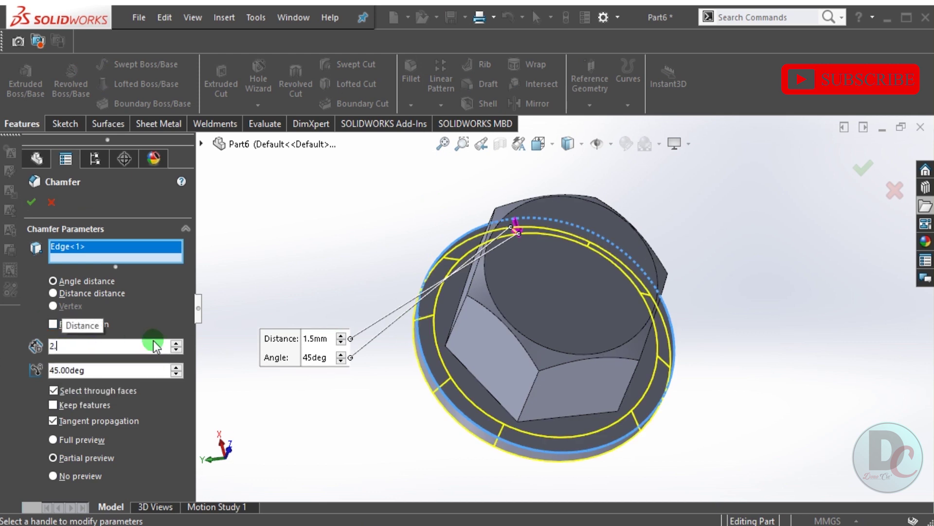
text(25)
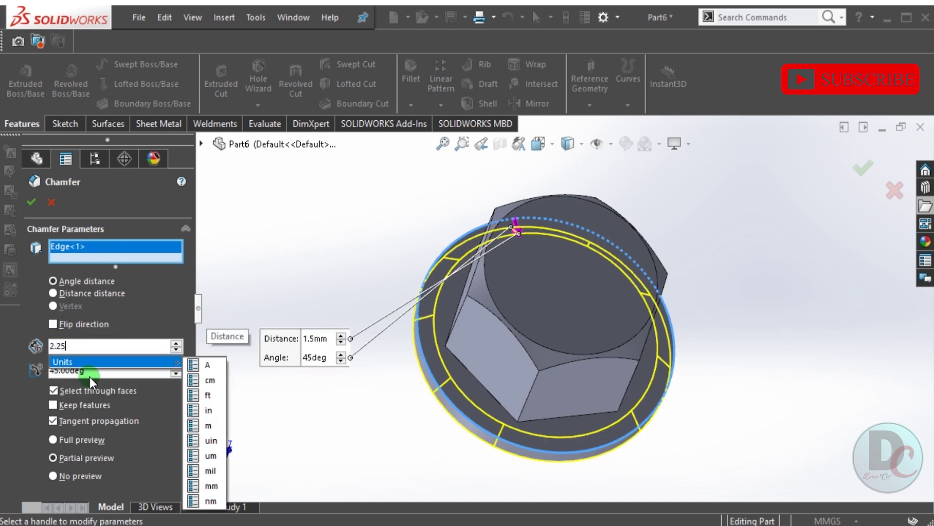
click(91, 372)
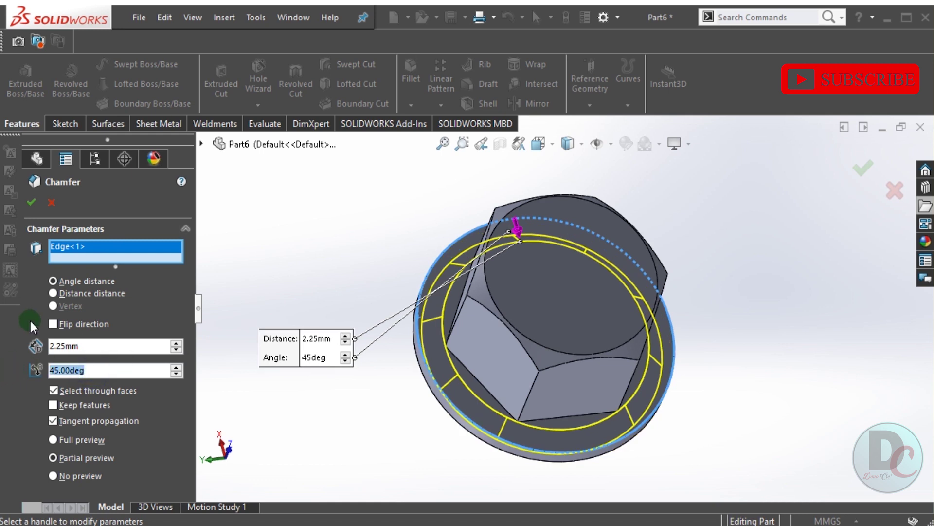
text(20)
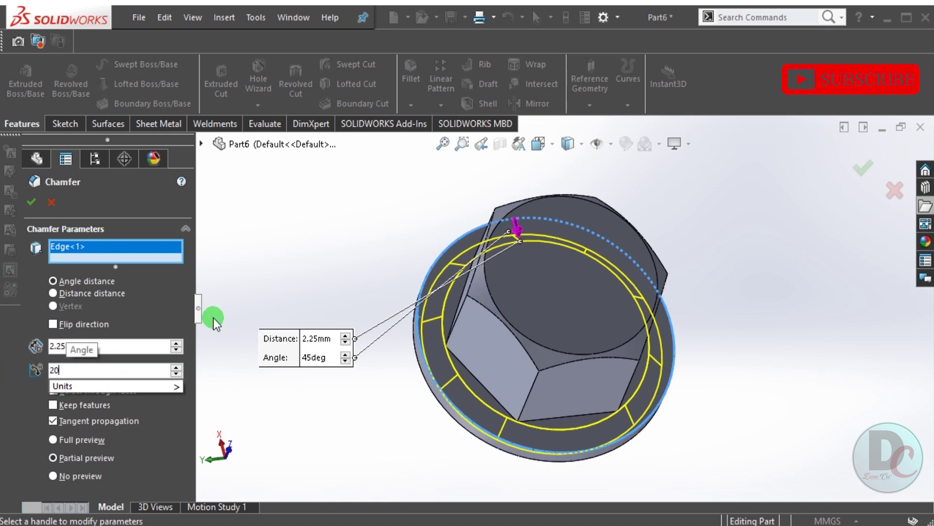
scroll(284, 294, down, 1)
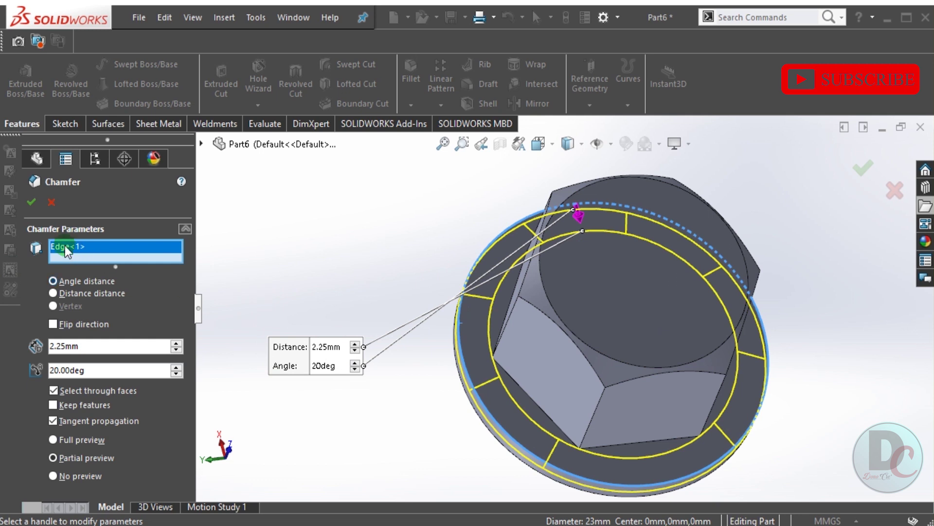
click(30, 202)
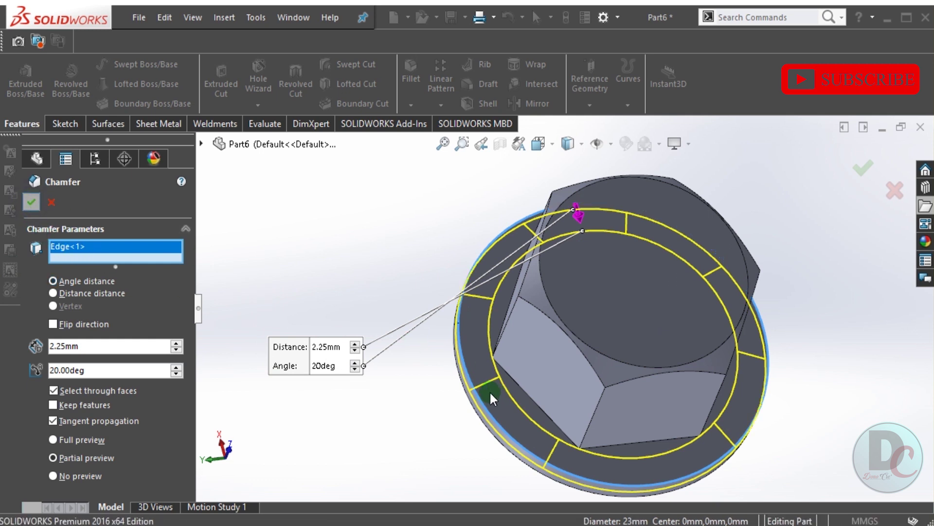
middle_drag(482, 379, 616, 276)
right_click(616, 277)
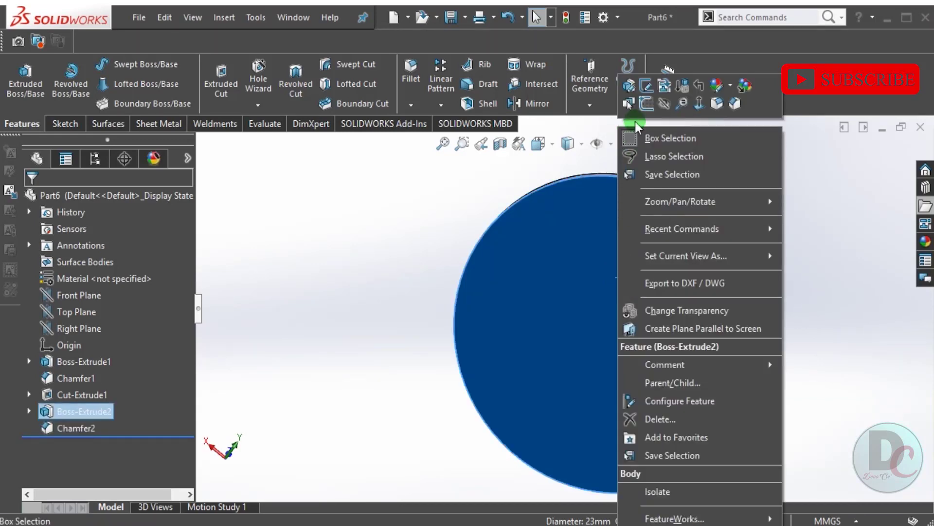
click(647, 102)
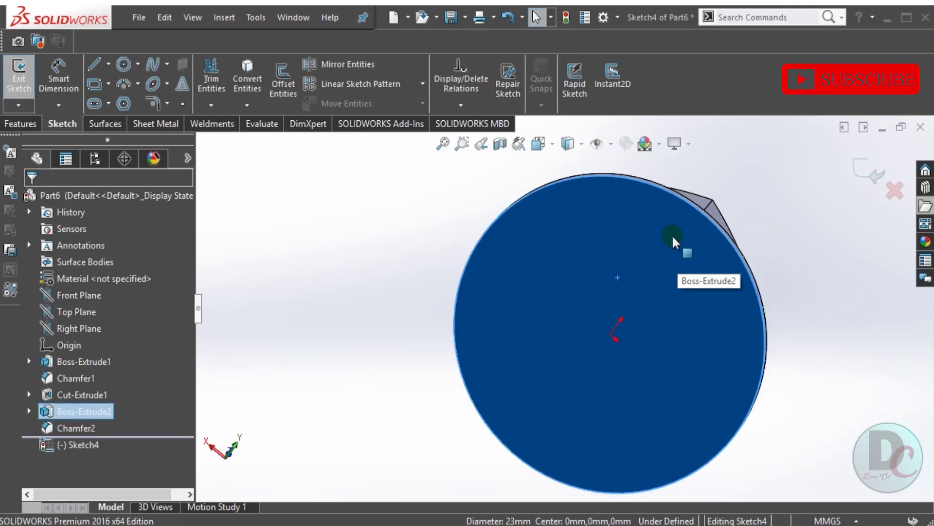
key(space)
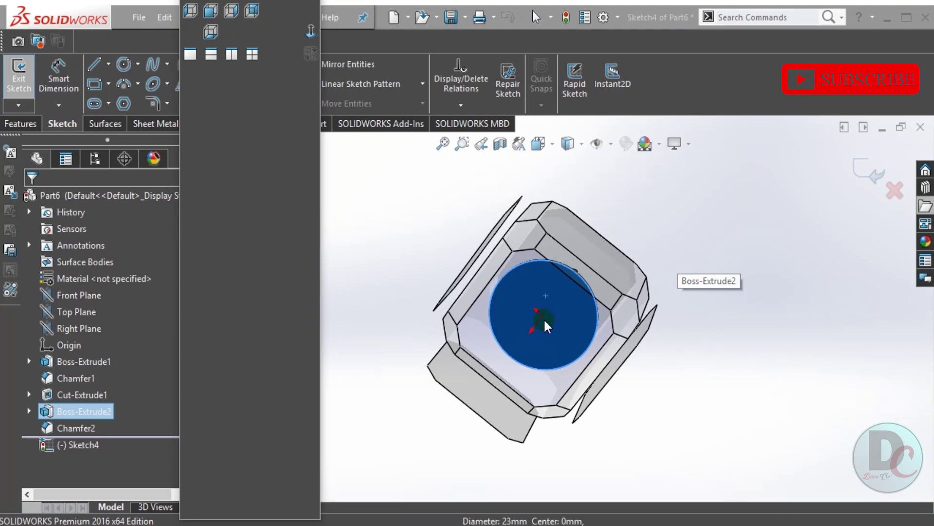
click(544, 317)
click(756, 207)
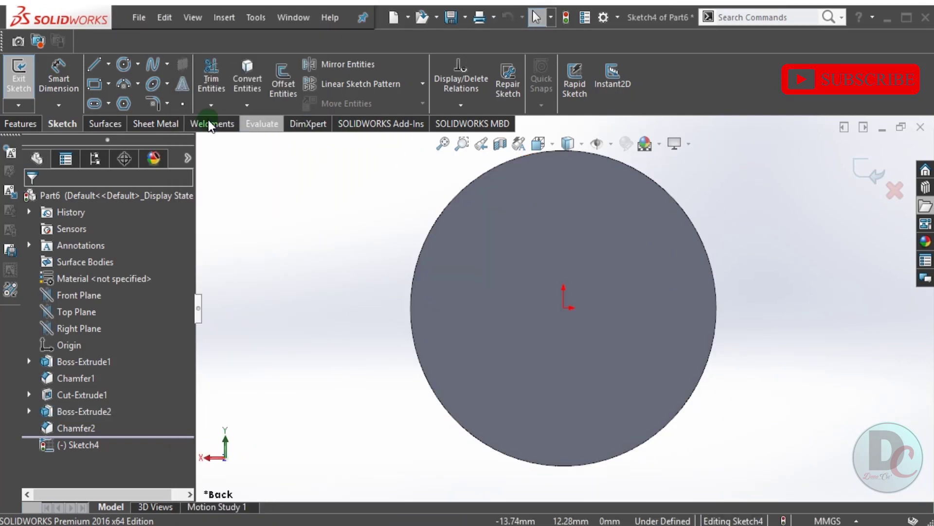
click(18, 122)
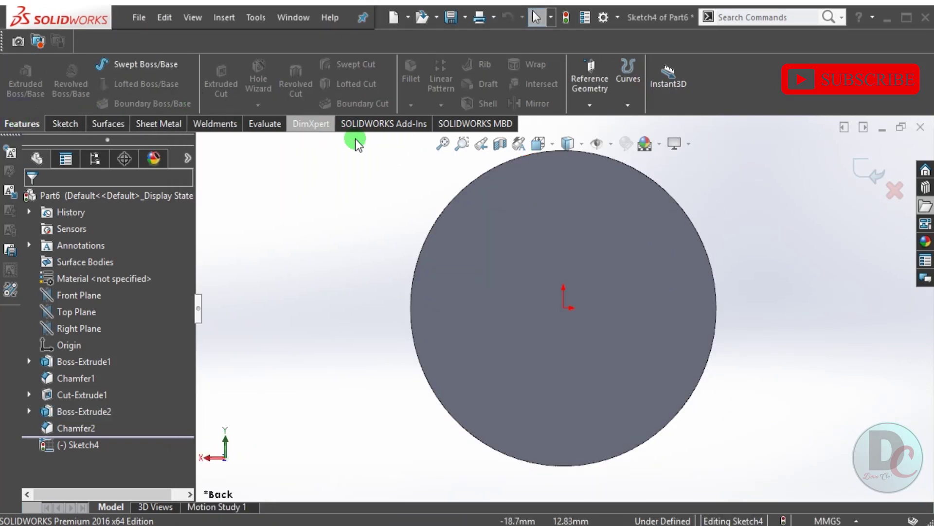
click(880, 169)
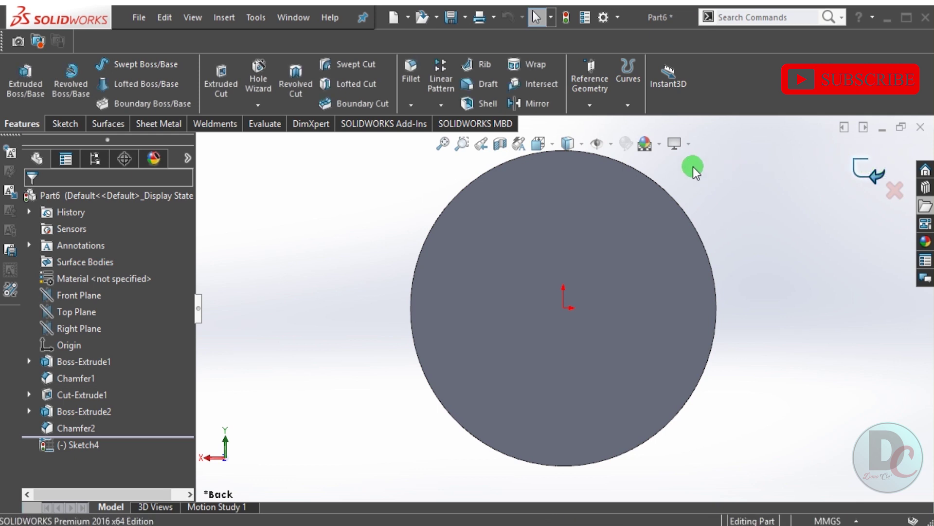
Sketch a single point at the origin on the flange's flat back face and close the sketch.
click(74, 429)
click(539, 248)
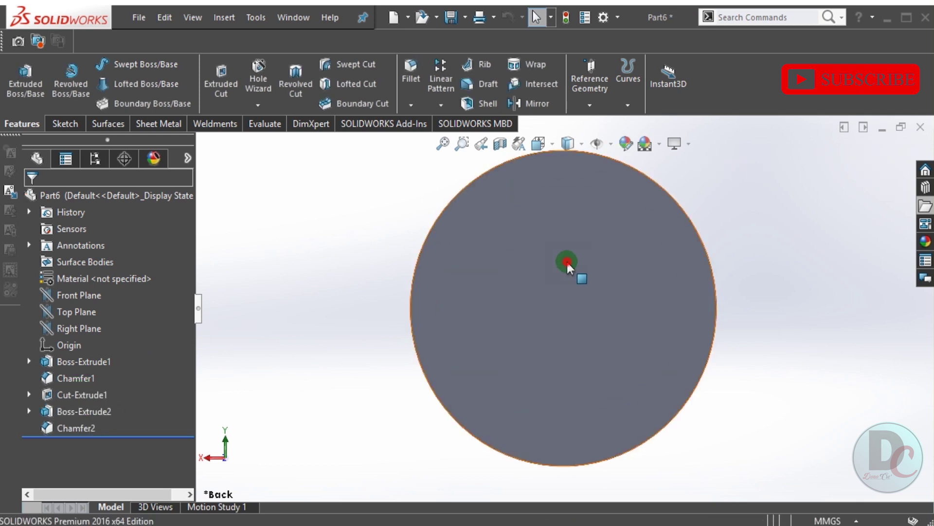
right_click(566, 260)
click(595, 100)
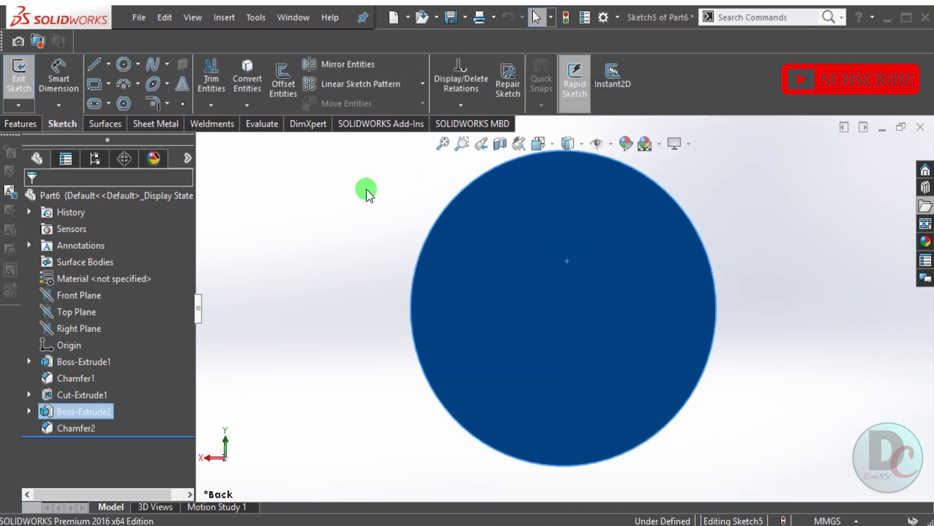
click(297, 202)
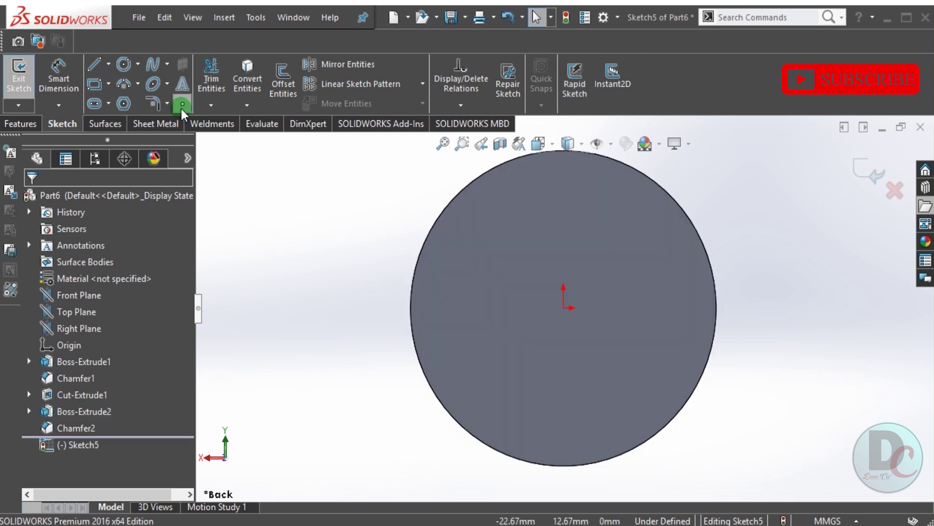
click(181, 108)
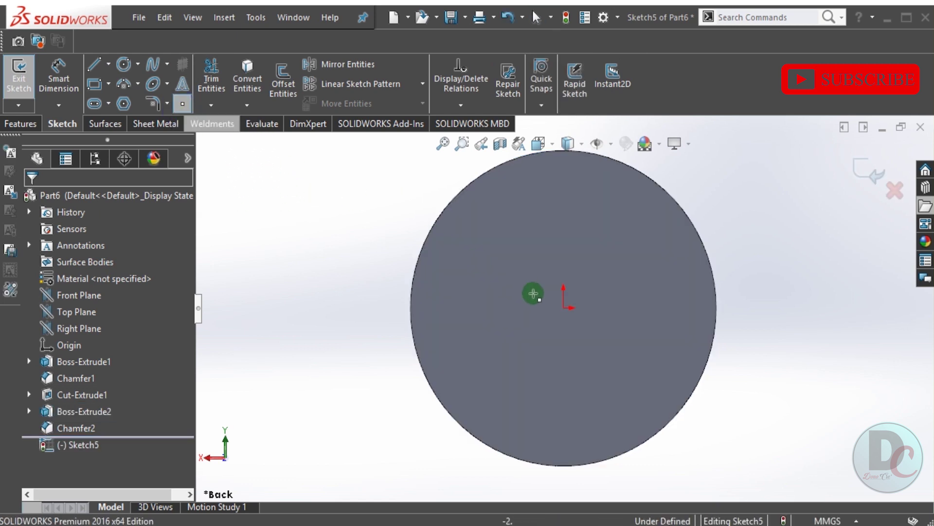
click(563, 308)
right_click(801, 212)
click(819, 221)
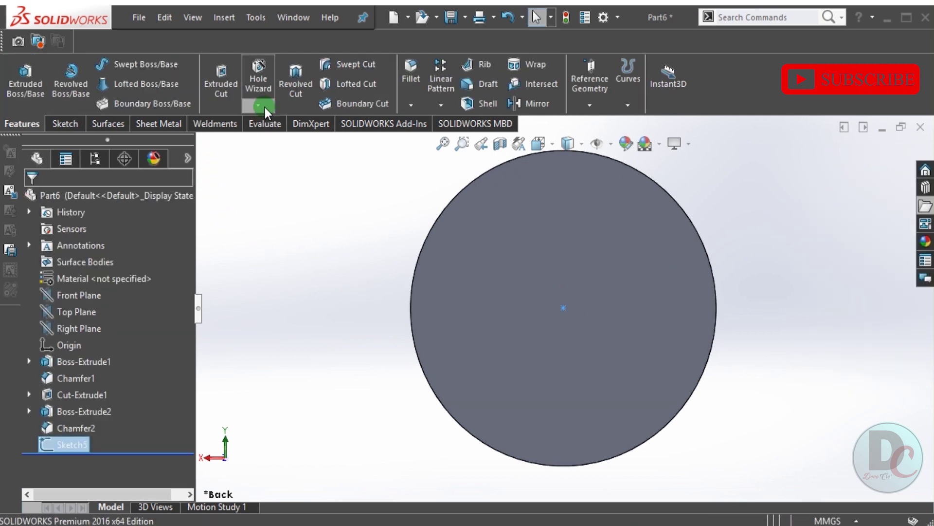
Start a Hole Wizard hole as an ISO straight tap with the Tapped hole type.
click(263, 107)
click(265, 119)
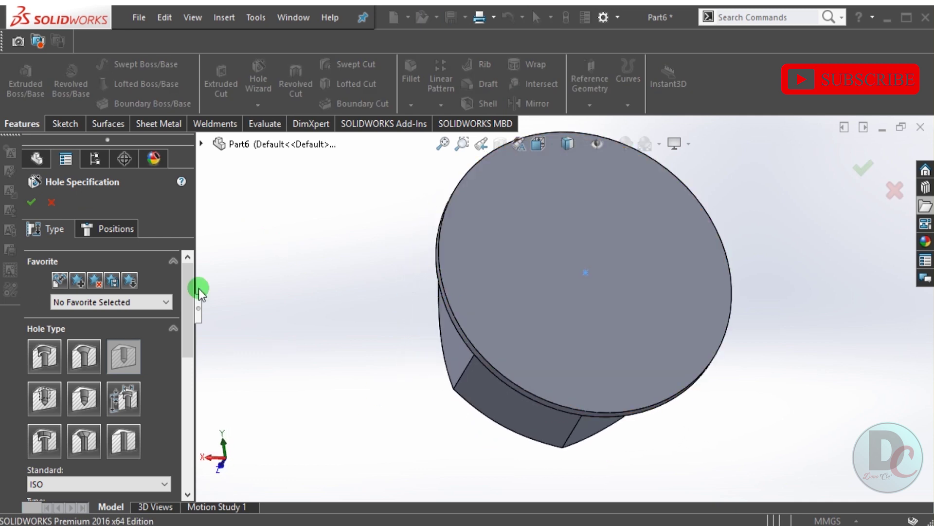
click(43, 402)
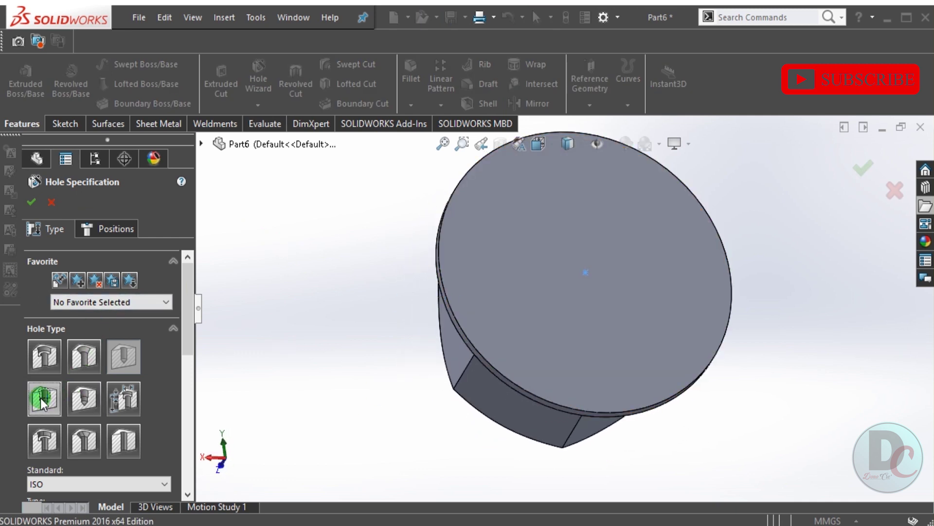
drag(197, 312, 173, 377)
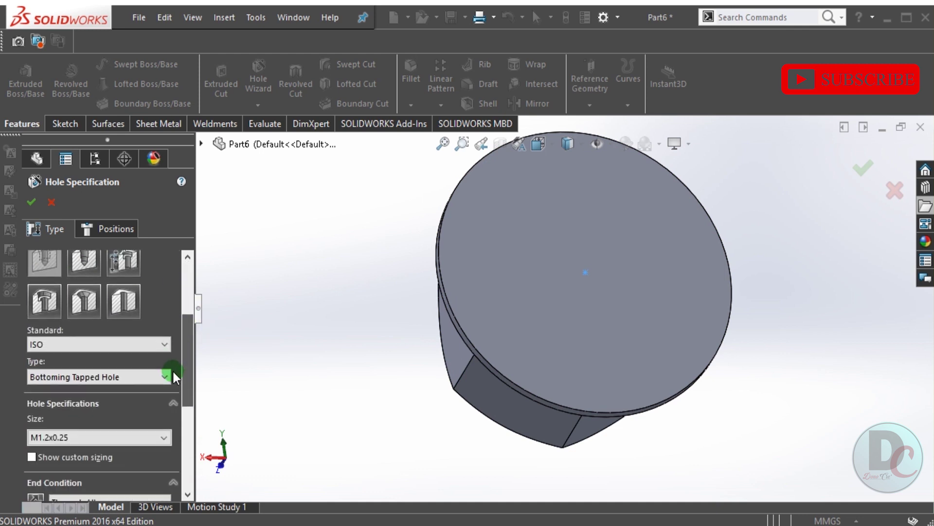
click(137, 376)
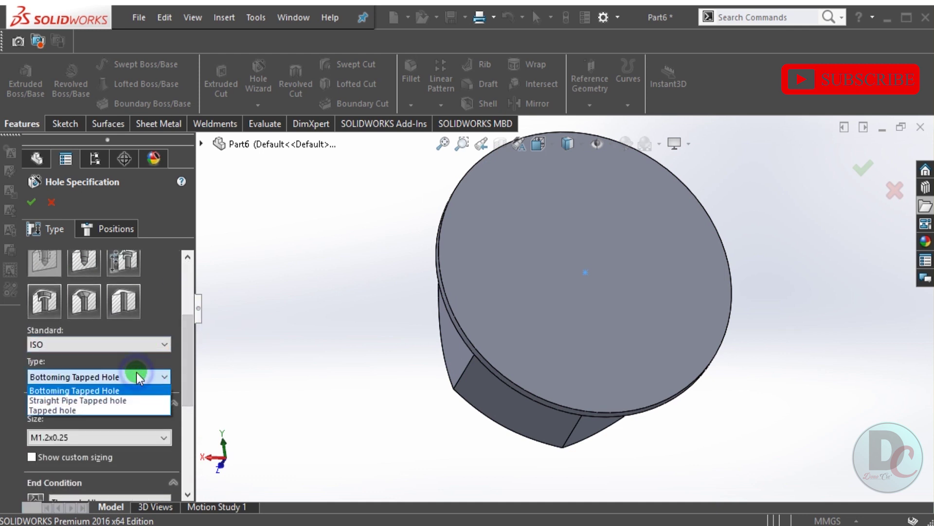
click(112, 411)
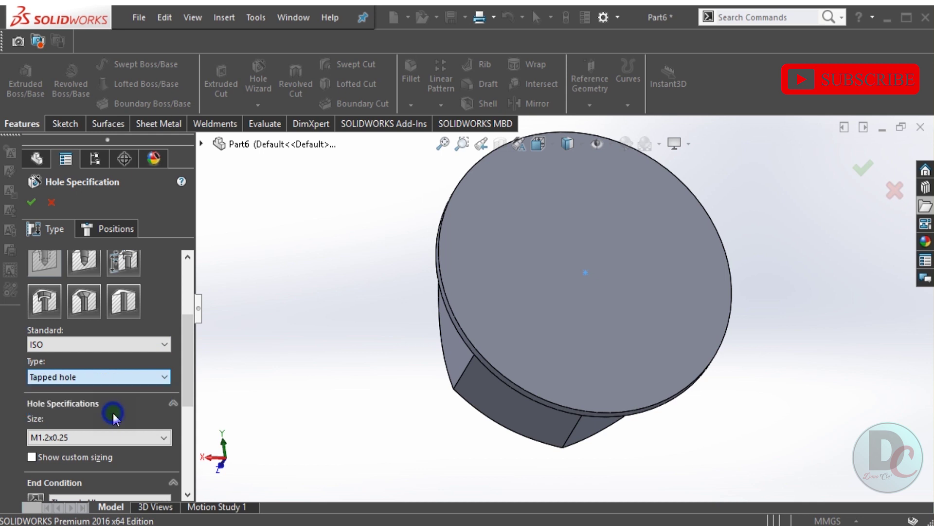
Set the tapped hole's size to M12, keeping Through All for both the hole and the thread.
scroll(185, 363, down, 2)
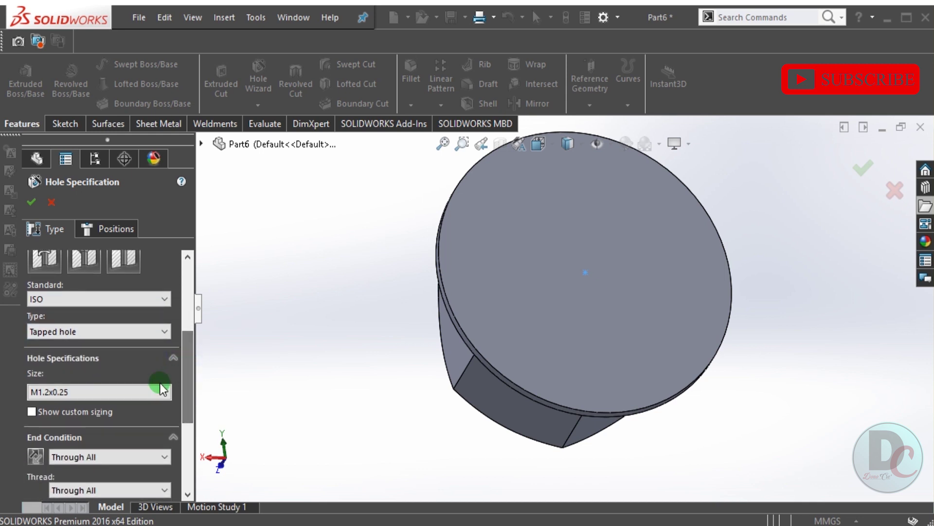
click(151, 391)
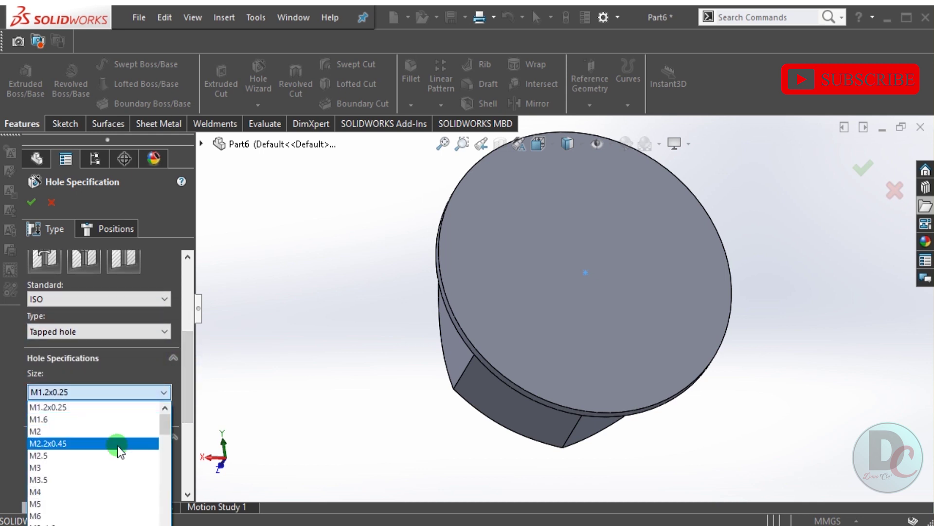
scroll(118, 448, down, 2)
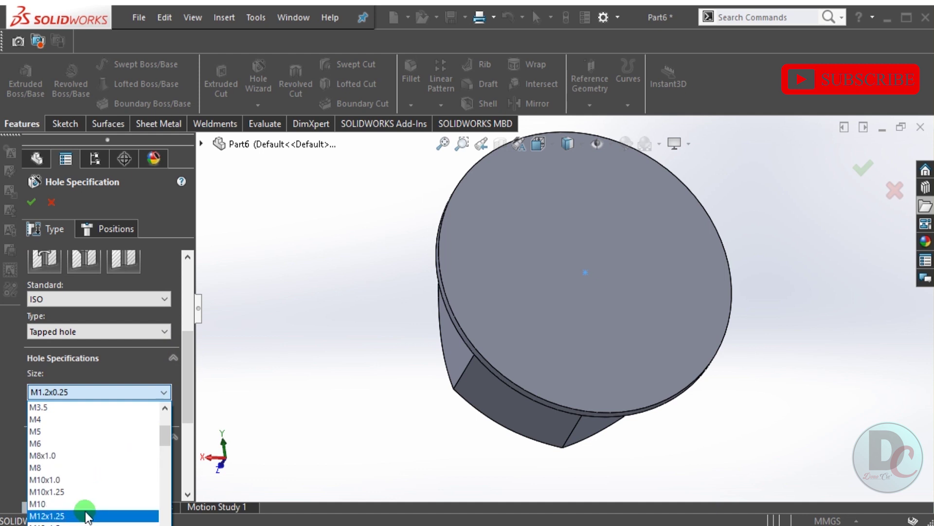
scroll(74, 452, down, 2)
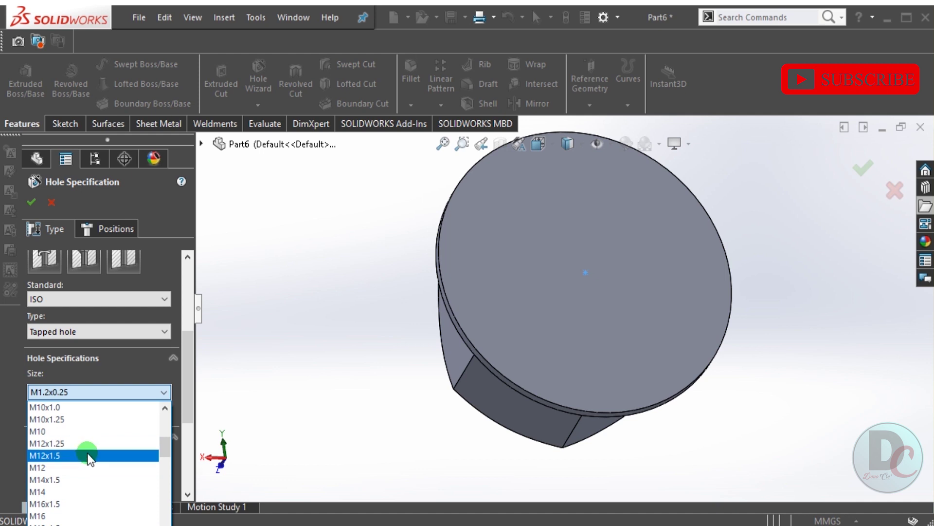
click(93, 466)
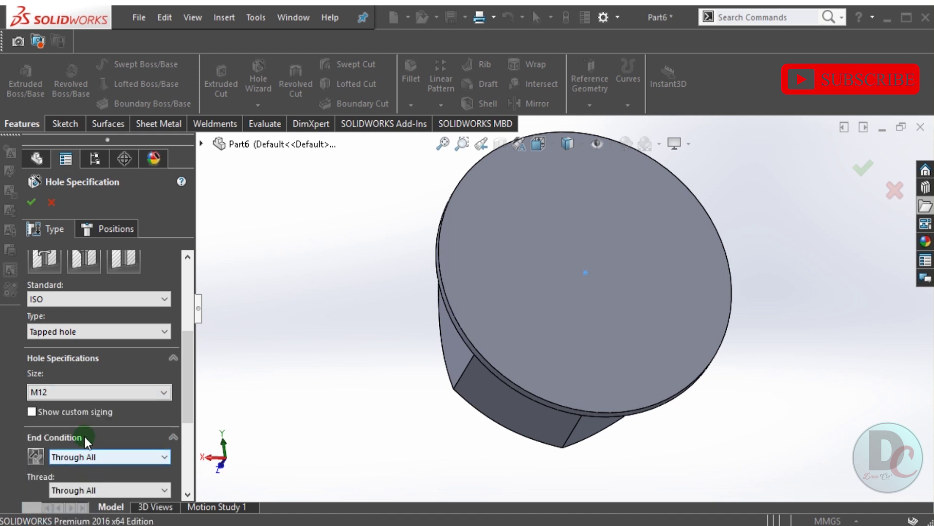
scroll(190, 384, down, 5)
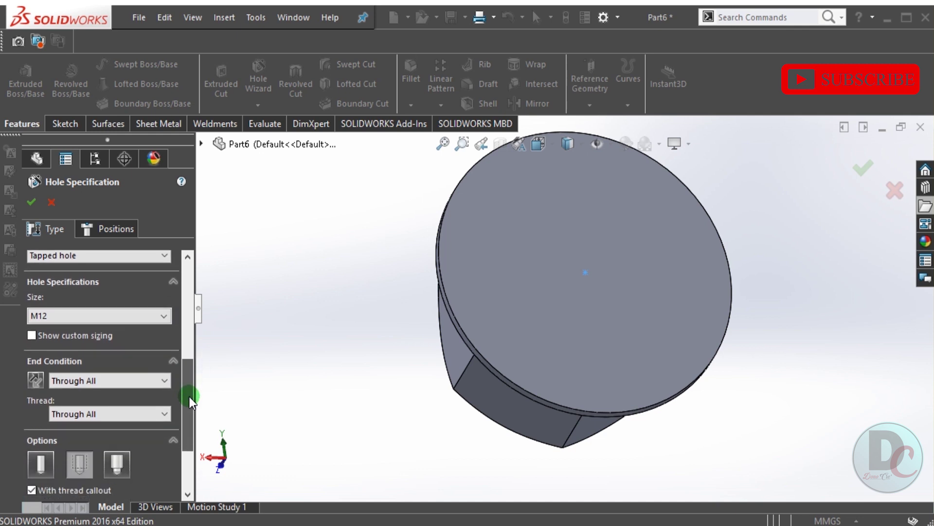
click(59, 369)
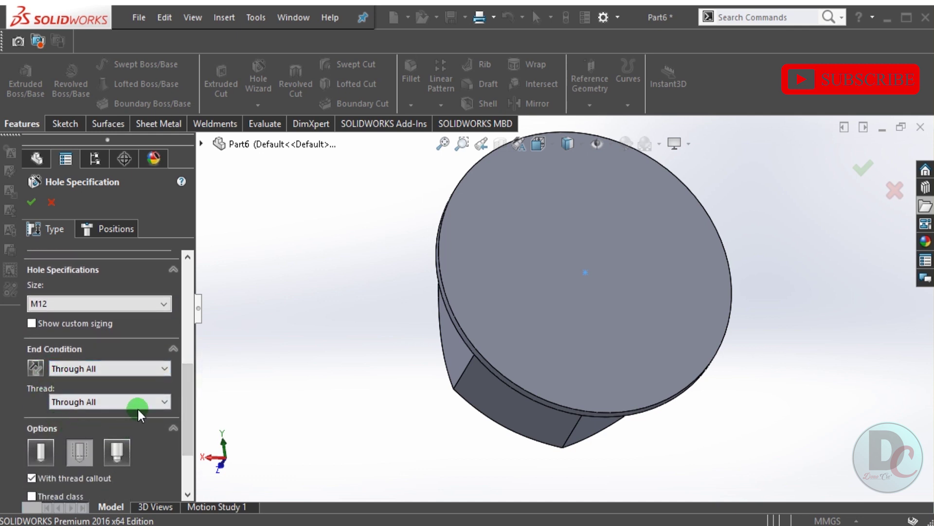
drag(187, 374, 179, 413)
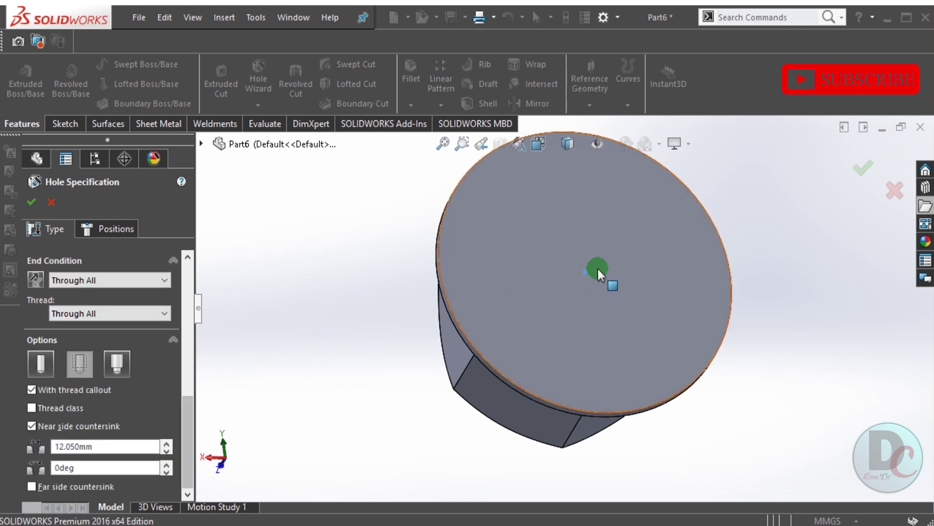
Place the M12 tapped hole at the sketched point on the flange's flat back face using a 3D sketch and finish the hole.
click(103, 225)
click(103, 363)
click(585, 271)
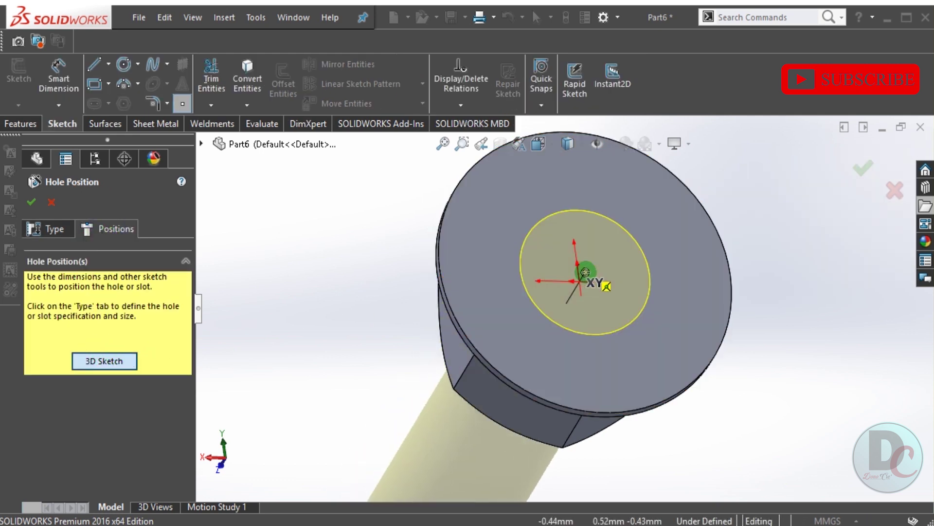
click(585, 272)
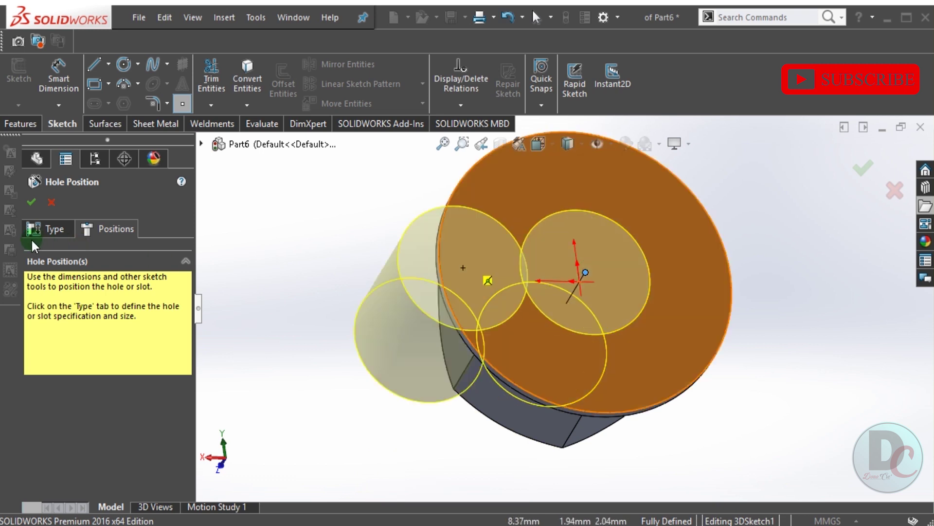
click(31, 202)
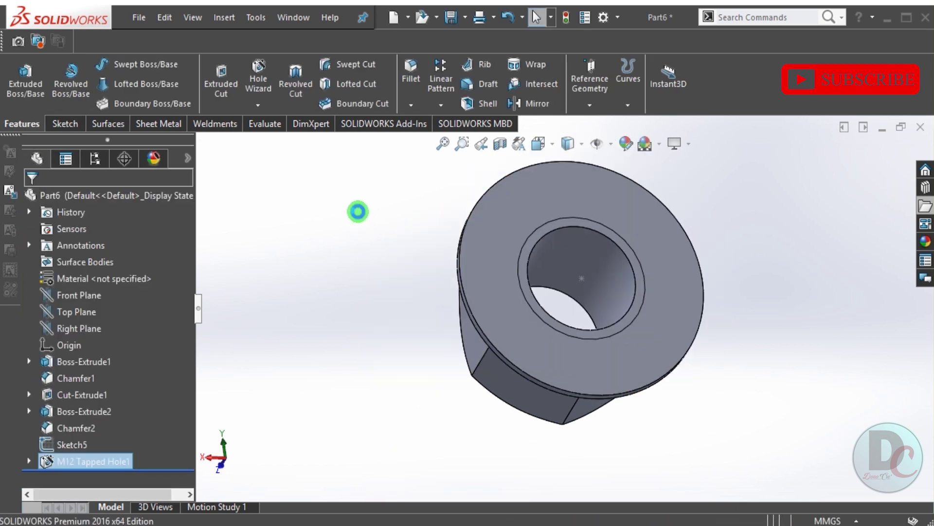
Start a chamfer on the circular edges at both ends of the tapped hole.
middle_drag(344, 248, 313, 327)
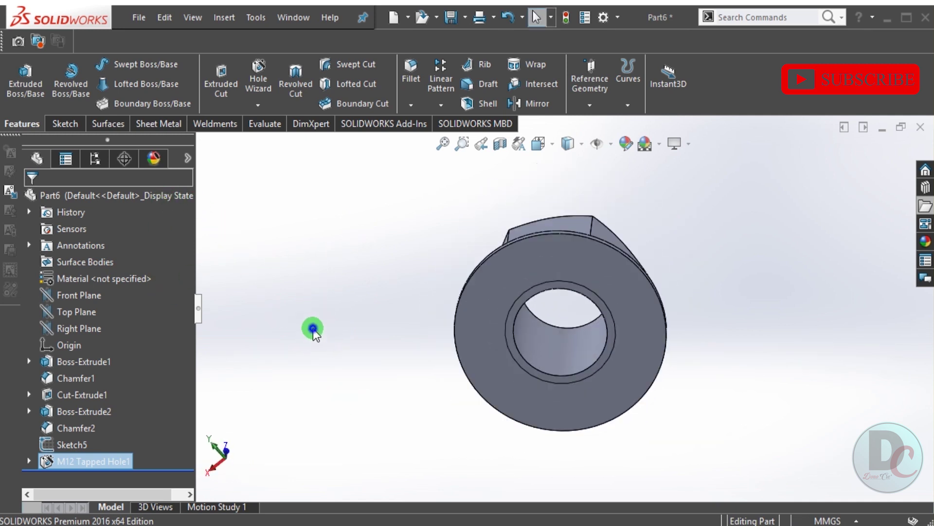
middle_drag(728, 251, 545, 324)
scroll(603, 229, down, 3)
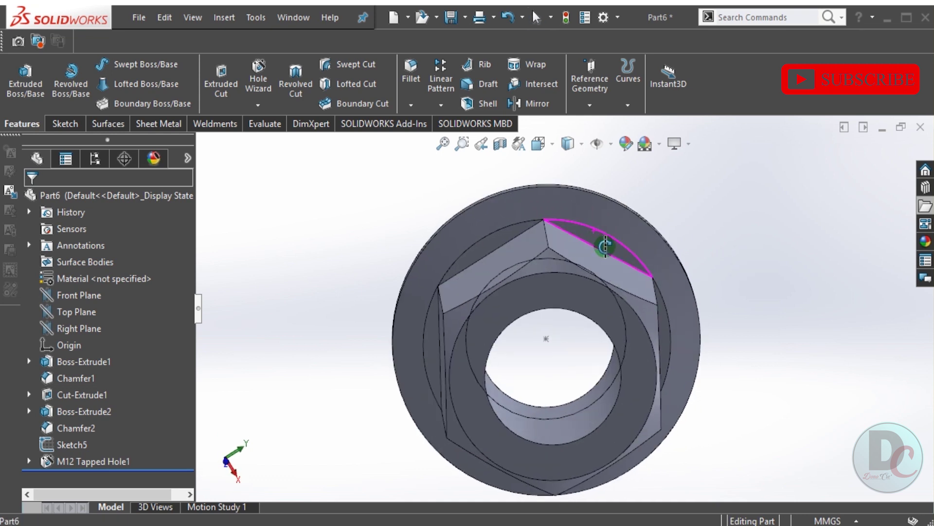
click(410, 105)
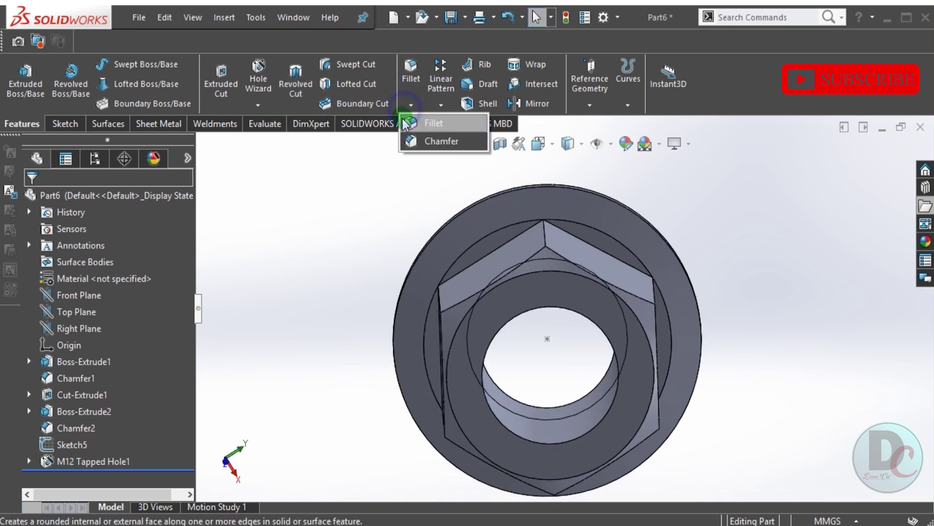
click(438, 140)
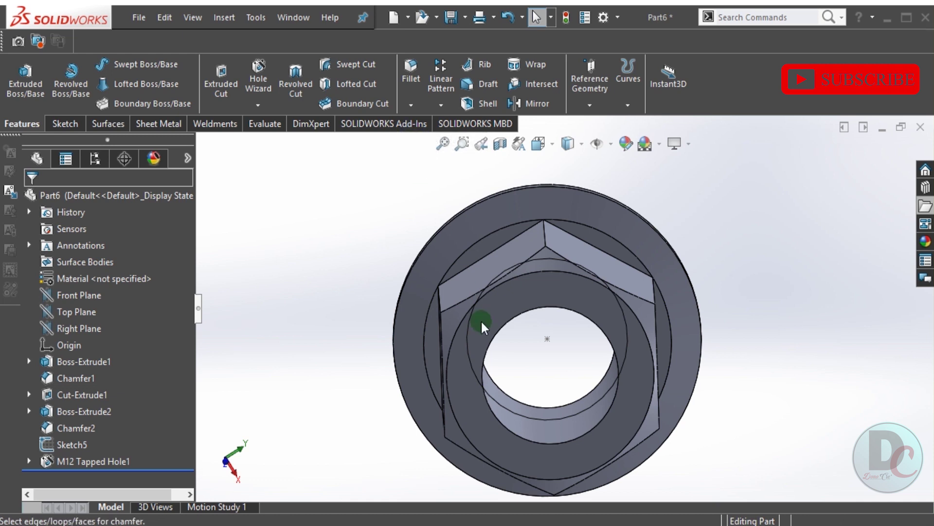
click(505, 330)
mouse_move(361, 265)
middle_down()
mouse_move(496, 306)
mouse_move(424, 294)
mouse_move(359, 258)
middle_up()
click(358, 258)
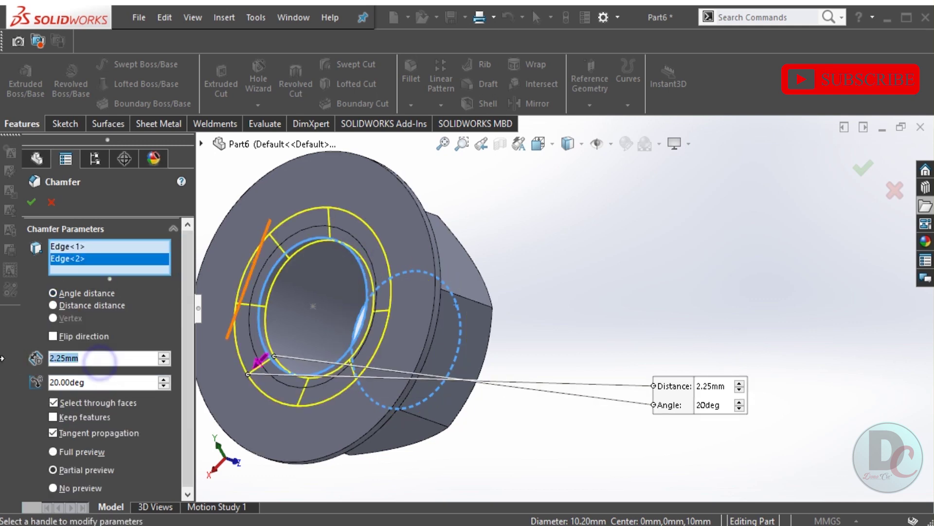
Set the hole-edge chamfer to a 1 mm distance and a 45-degree angle and apply it.
text(1.5)
key(Return)
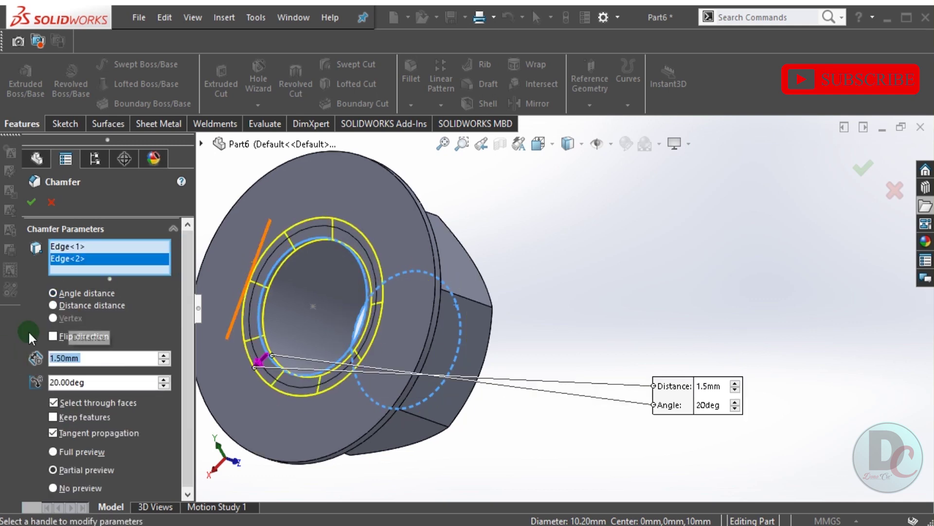
click(103, 385)
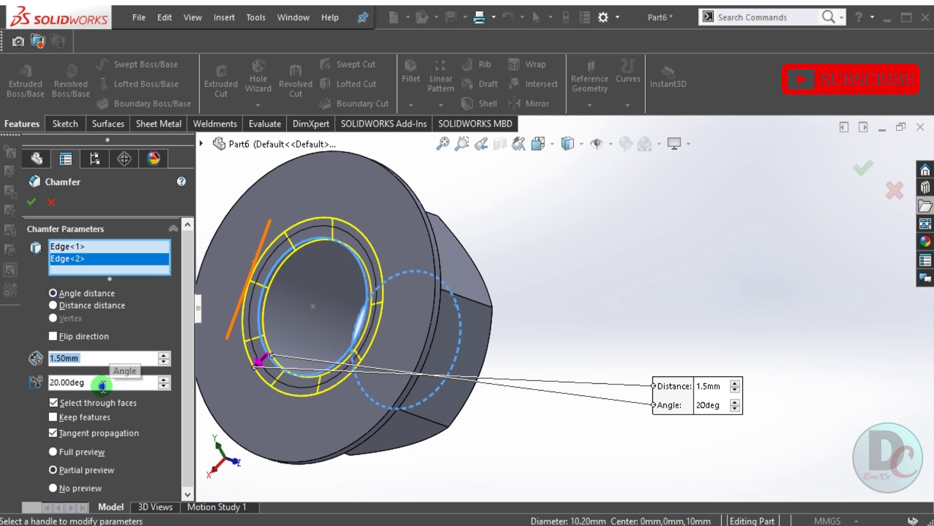
text(45)
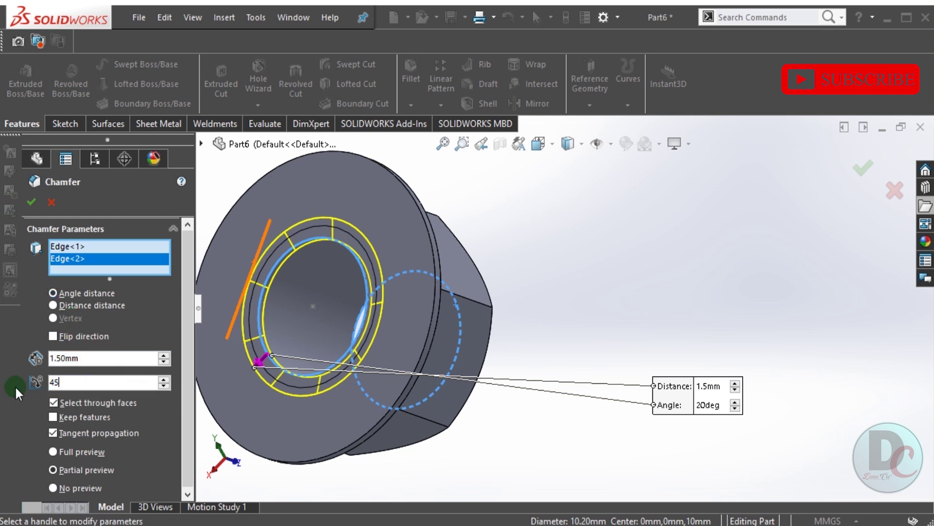
key(Return)
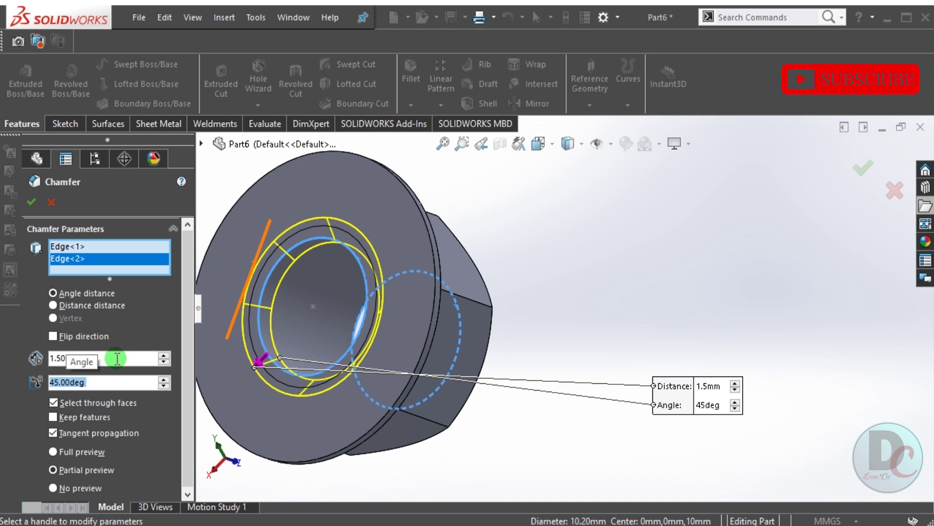
text(1)
key(Return)
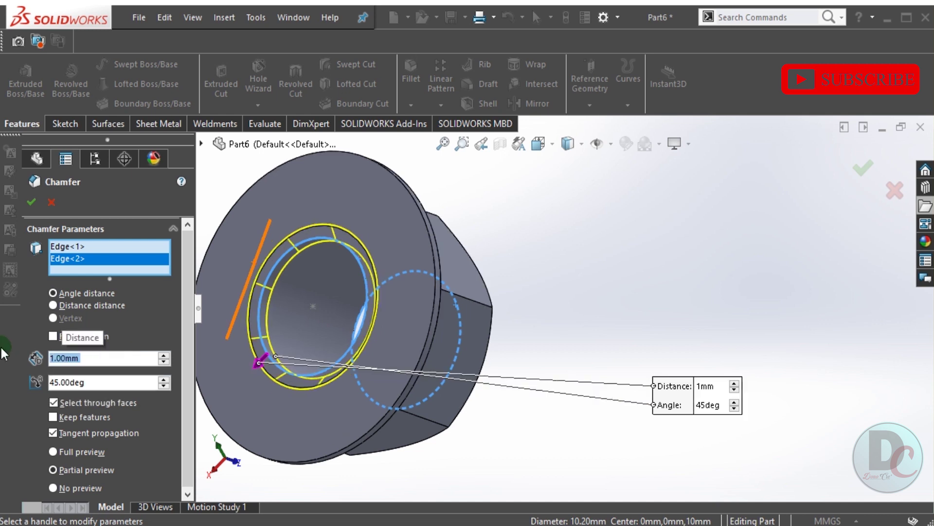
click(29, 202)
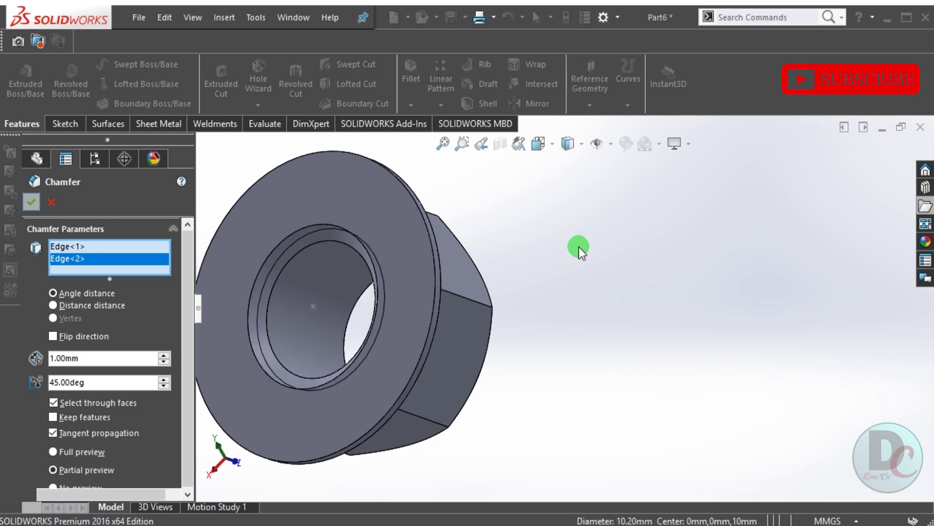
Create a reference plane offset 5 mm outward from the ring-shaped end face on the nut's hexagon side.
scroll(579, 246, up, 3)
middle_drag(469, 259, 641, 314)
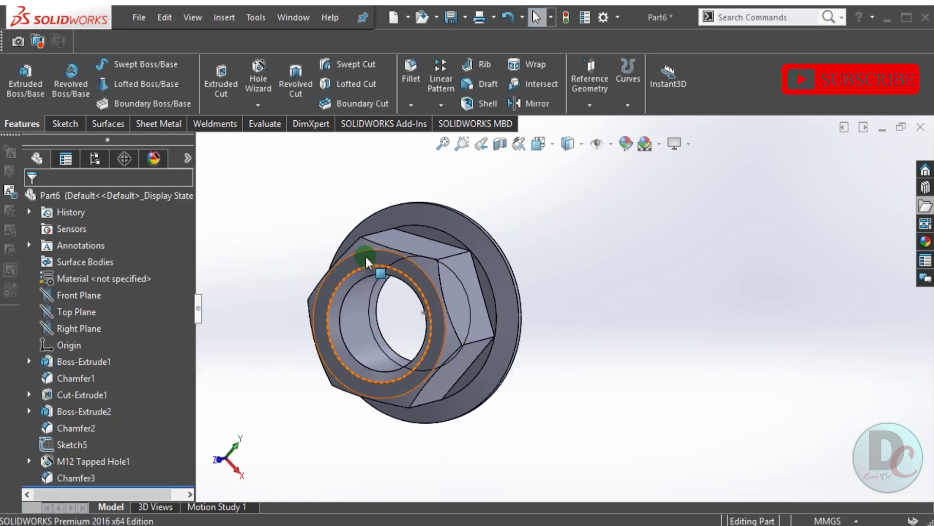
click(575, 99)
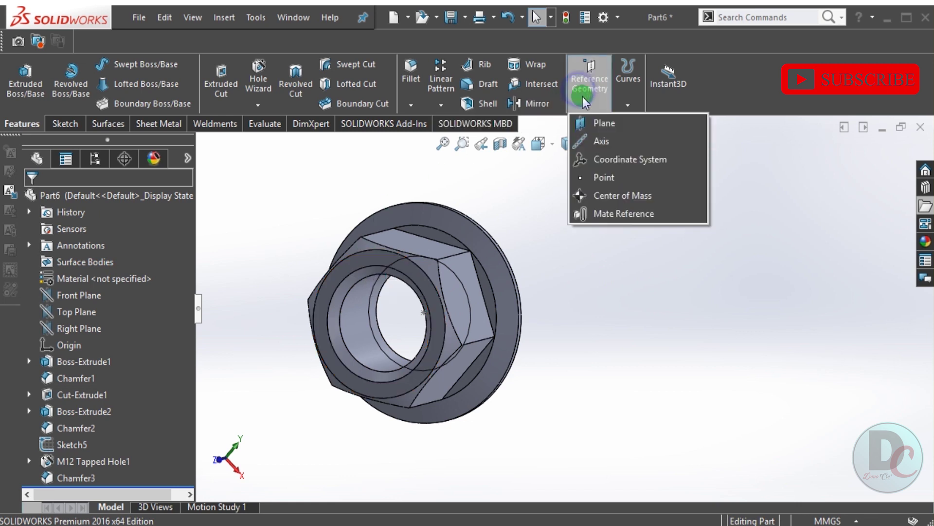
click(568, 144)
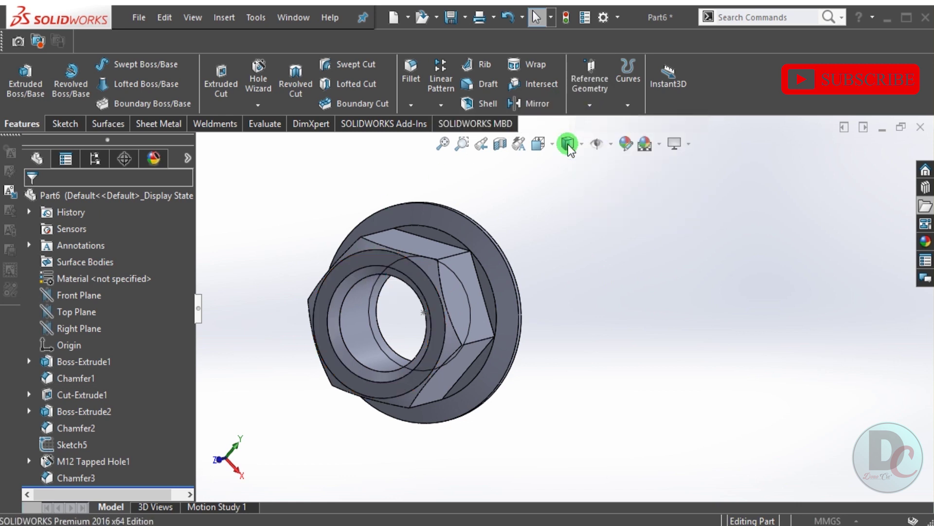
click(342, 268)
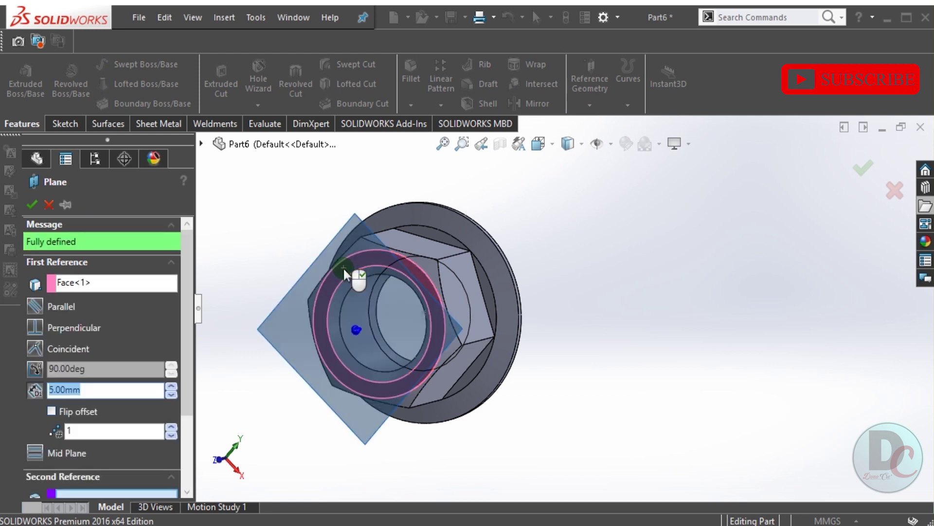
click(246, 247)
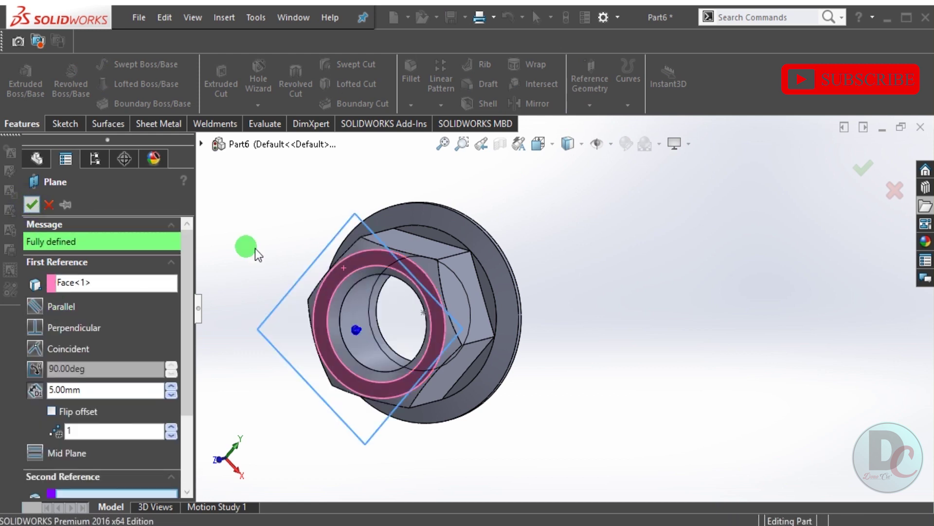
key(Return)
Create a 35 mm blind M12x1.75 Metric Tap thread on the hole's hexagon-side edge, using the offset plane as the start location.
middle_drag(319, 261, 293, 290)
click(258, 105)
click(403, 311)
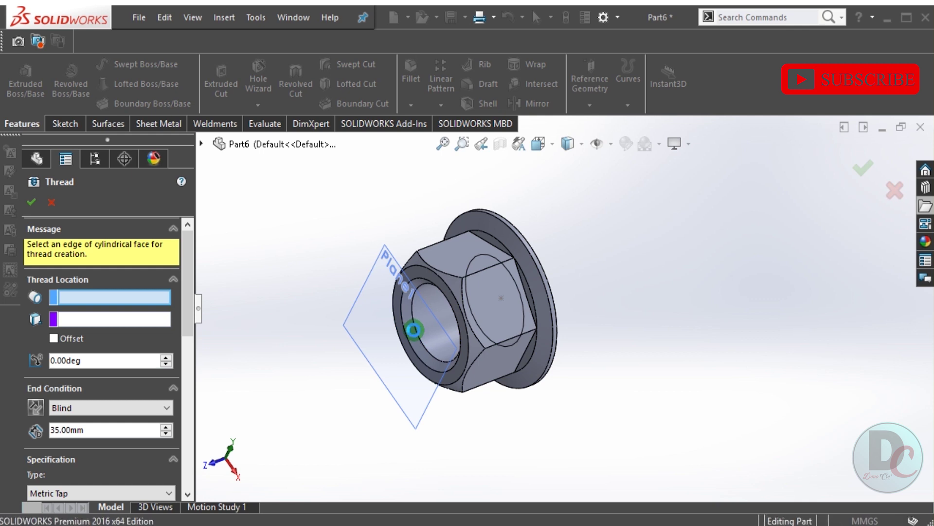
click(413, 330)
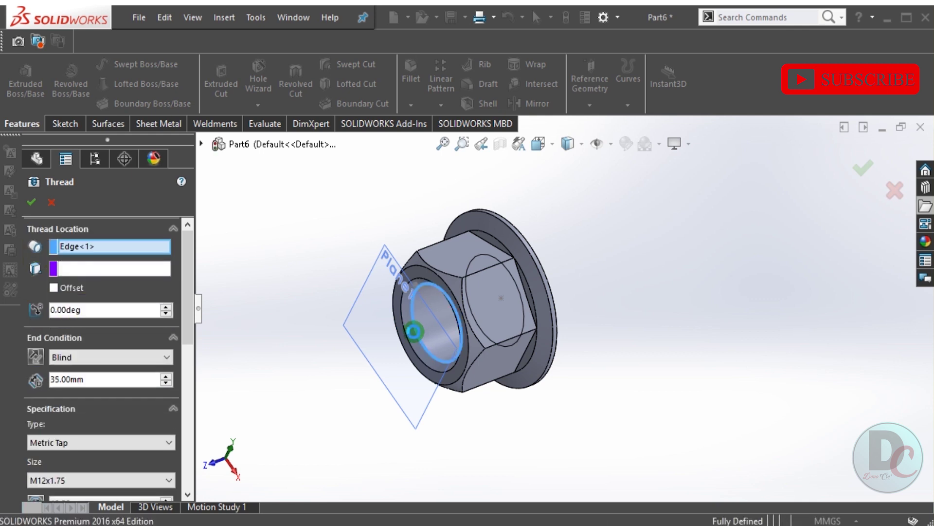
click(94, 269)
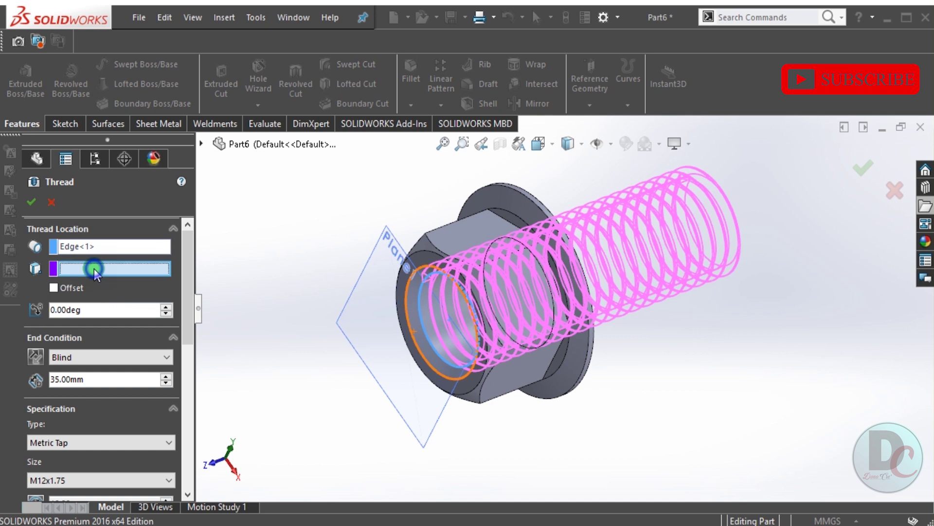
click(396, 345)
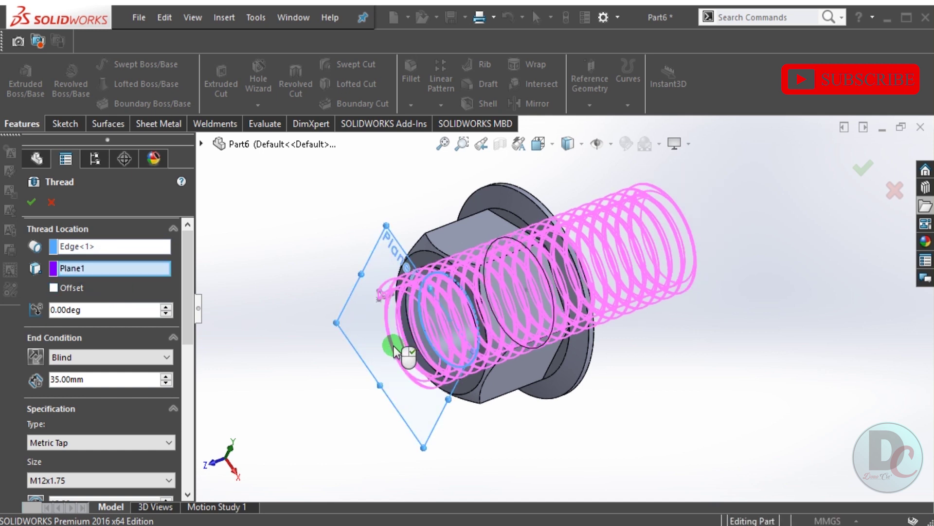
middle_drag(520, 273, 197, 322)
drag(198, 326, 200, 415)
middle_drag(286, 314, 394, 305)
click(24, 205)
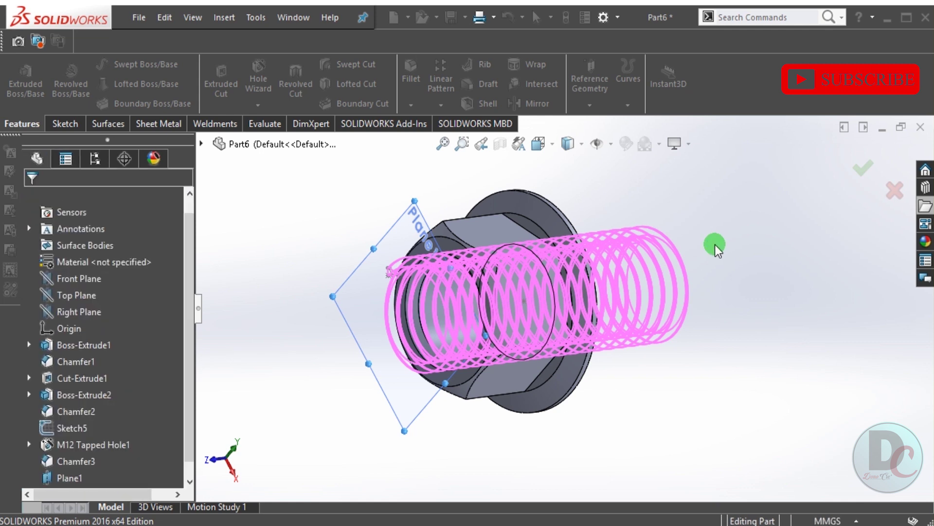
Hide the offset reference plane at the hexagon end of the nut.
middle_drag(672, 255, 489, 290)
click(686, 149)
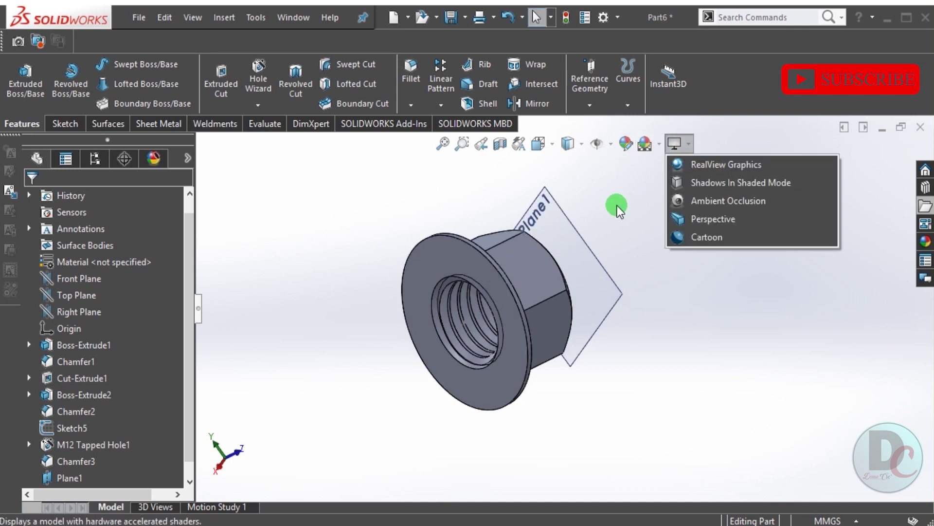
right_click(574, 245)
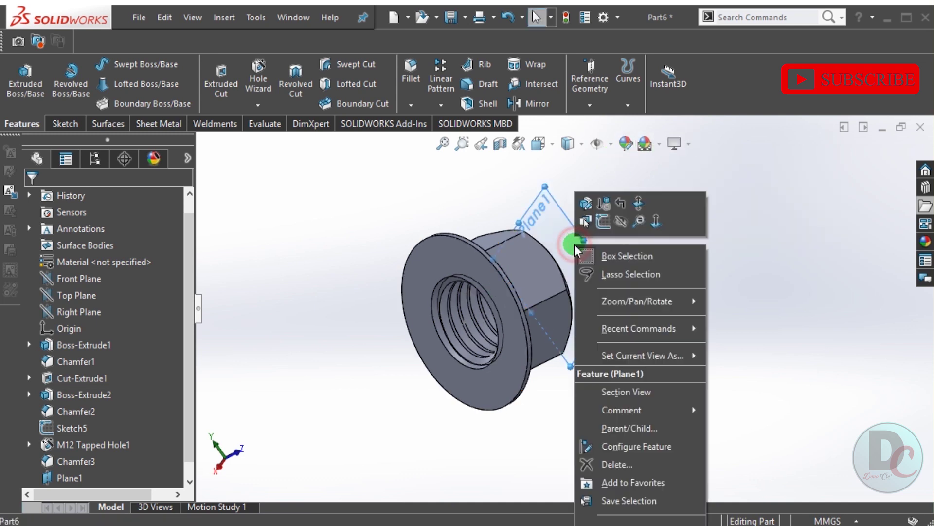
click(620, 221)
Turn on RealView Graphics for the threaded nut.
middle_drag(620, 222, 360, 408)
click(674, 144)
click(681, 162)
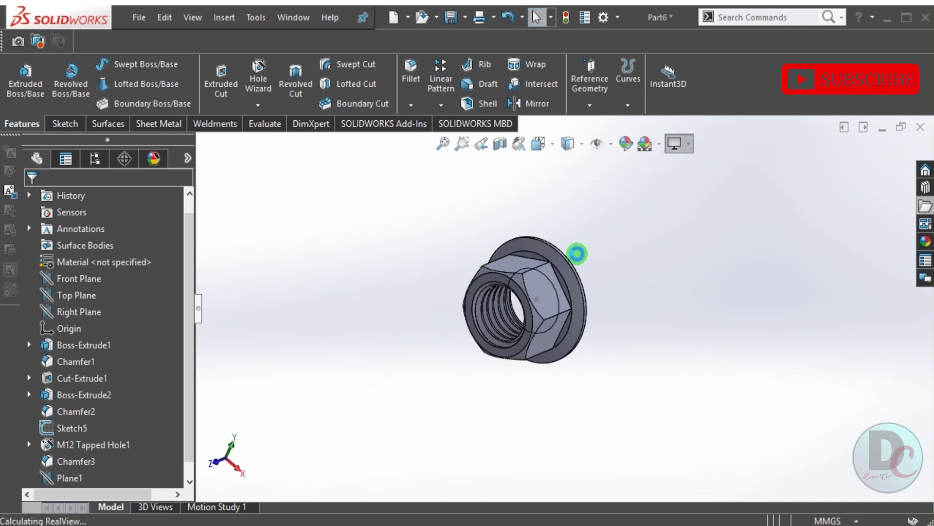
scroll(570, 250, down, 2)
middle_drag(558, 266, 620, 241)
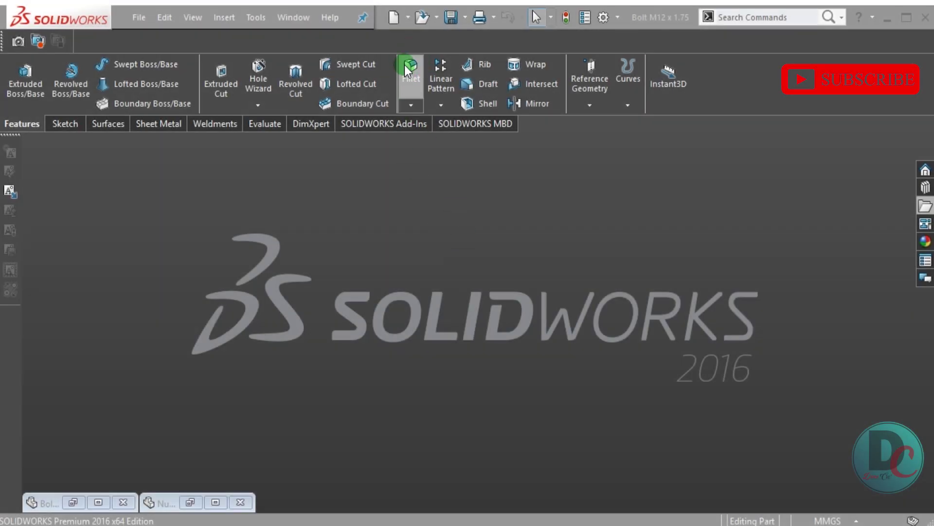
Create a new assembly and insert the Bolt M12 x 1.75 part, rotated 180 degrees about X so its threaded end faces forward.
click(394, 17)
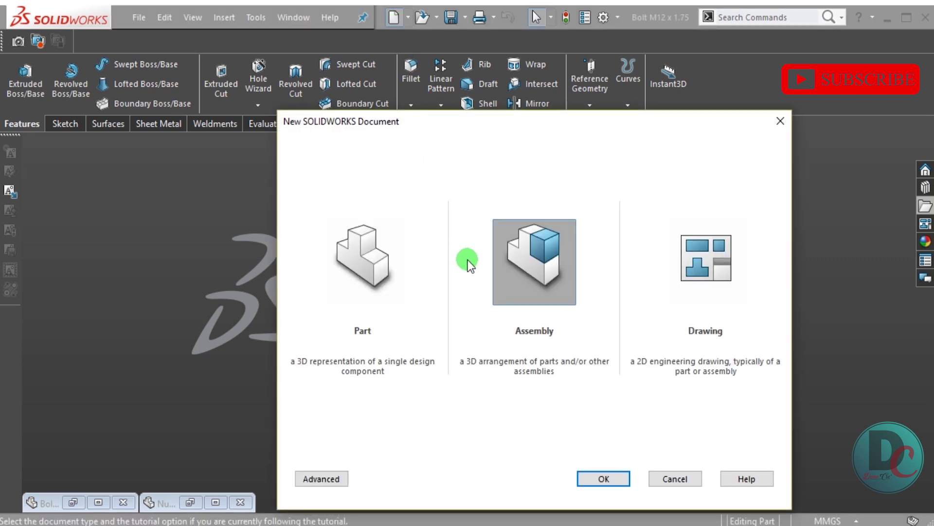
click(604, 477)
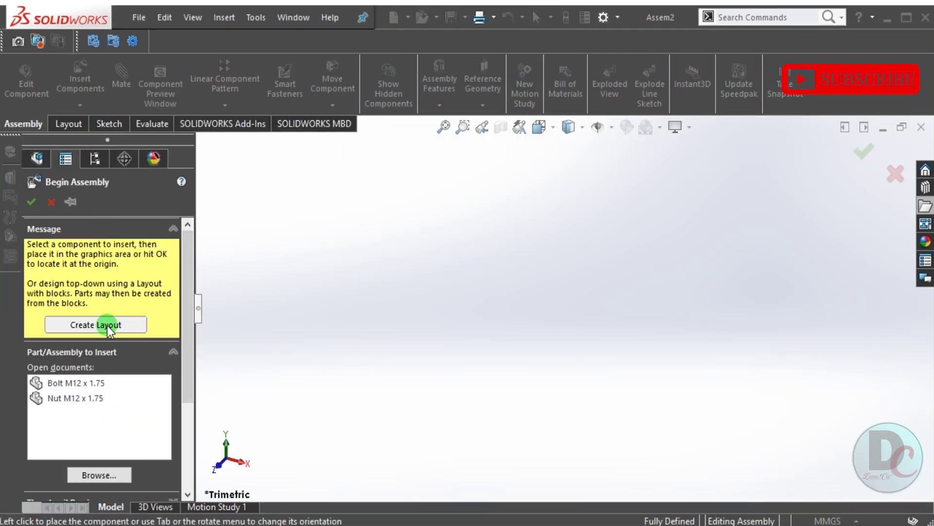
click(98, 383)
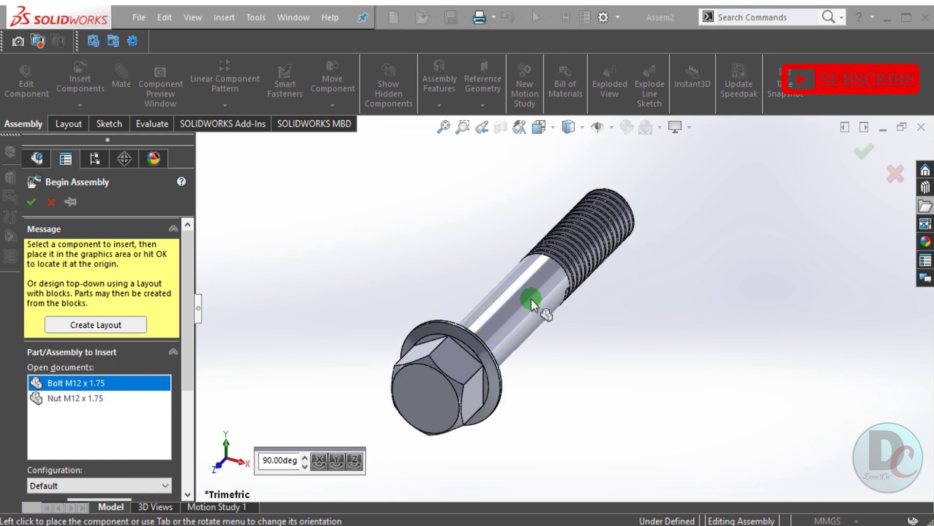
click(335, 463)
click(318, 462)
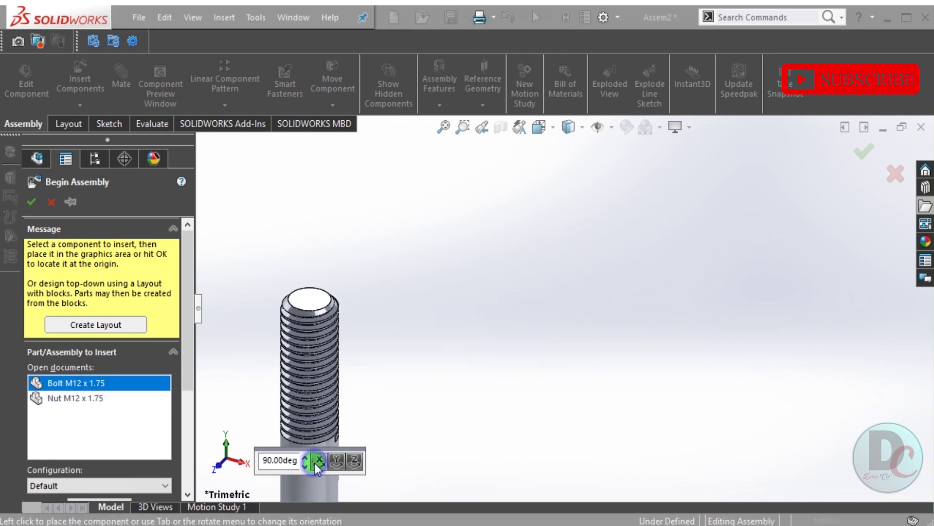
click(315, 464)
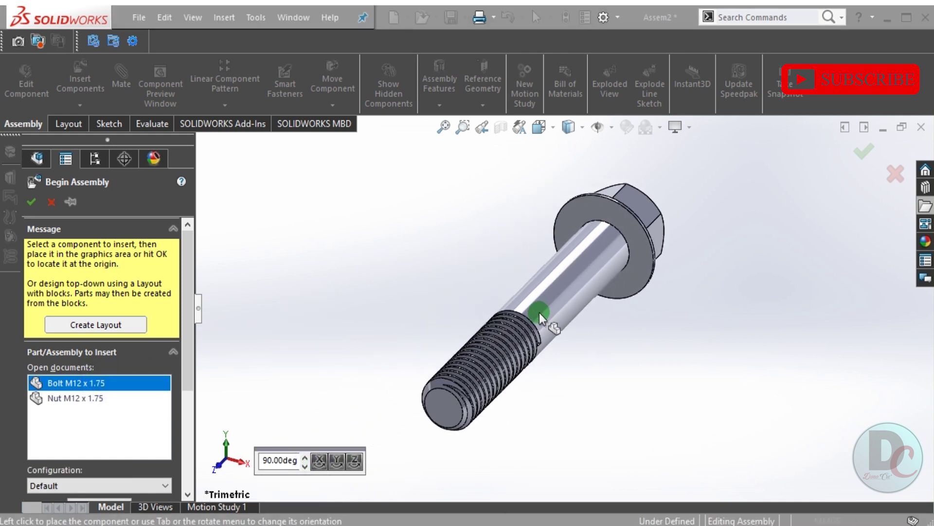
click(542, 306)
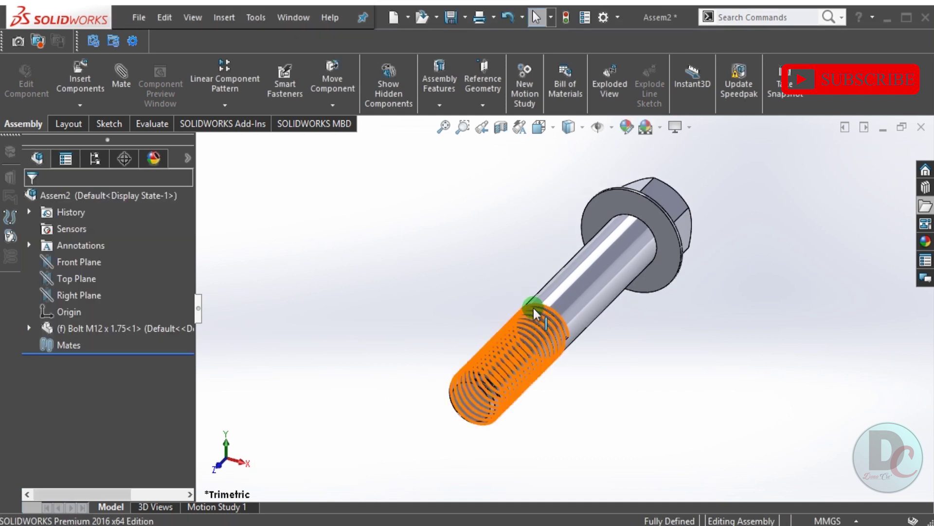
scroll(535, 343, down, 2)
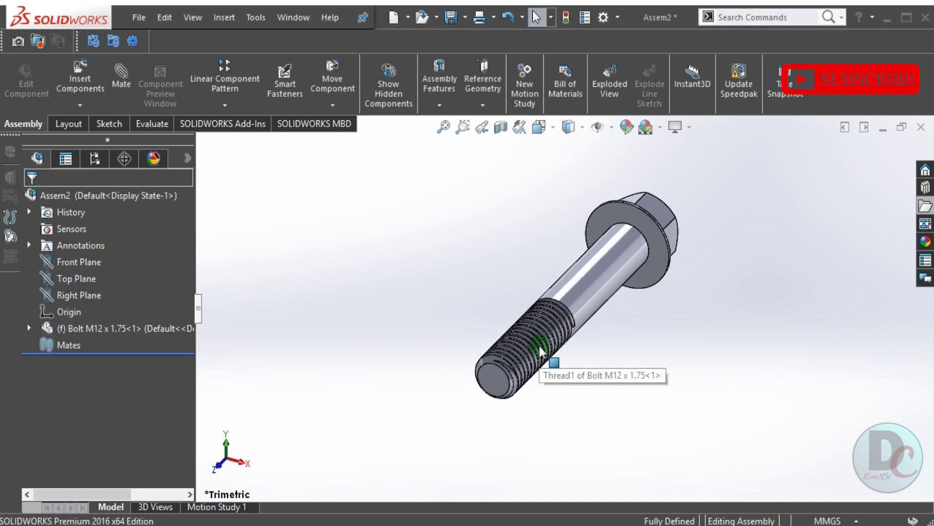
Insert the Nut M12 x 1.75 part just in front of the bolt's threaded end and turn on the display of axes.
click(91, 88)
click(86, 384)
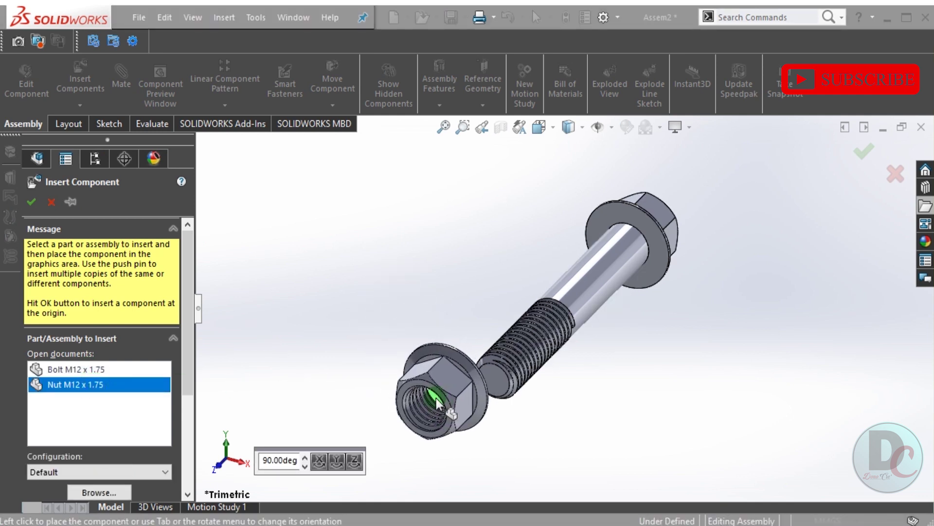
click(436, 398)
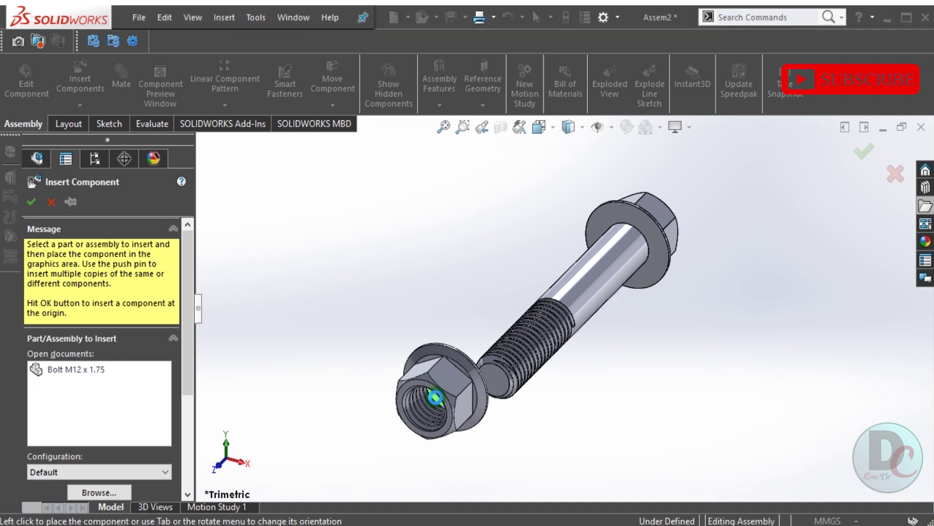
click(598, 128)
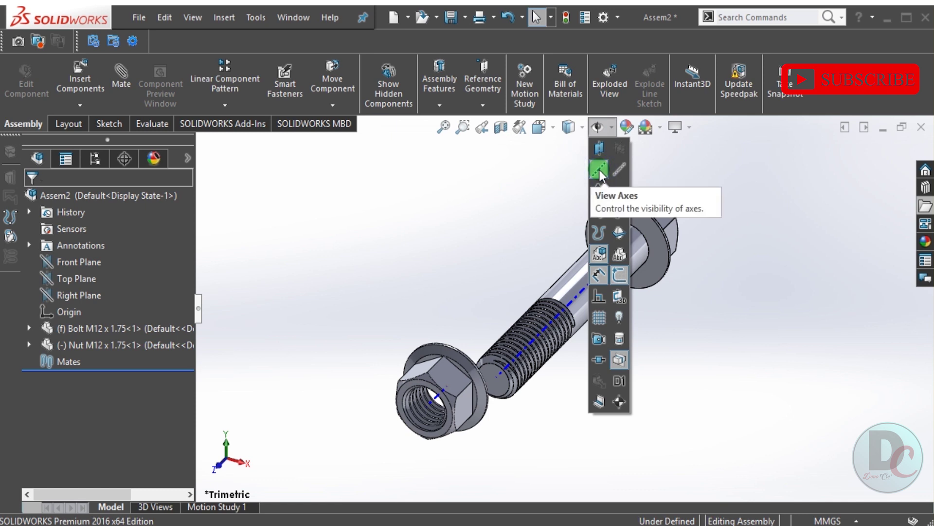
scroll(474, 391, down, 2)
scroll(474, 392, up, 1)
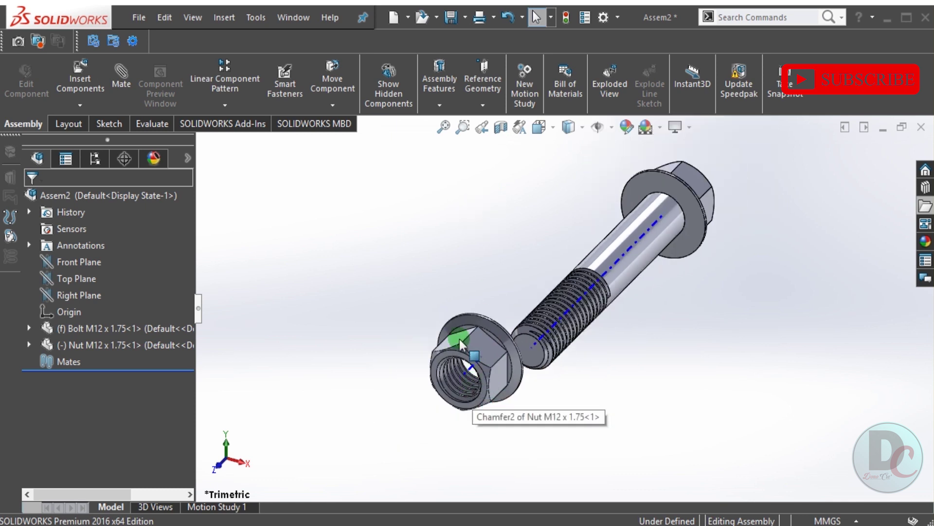
Add a coincident mate between the bolt's axis and the nut's axis.
click(124, 86)
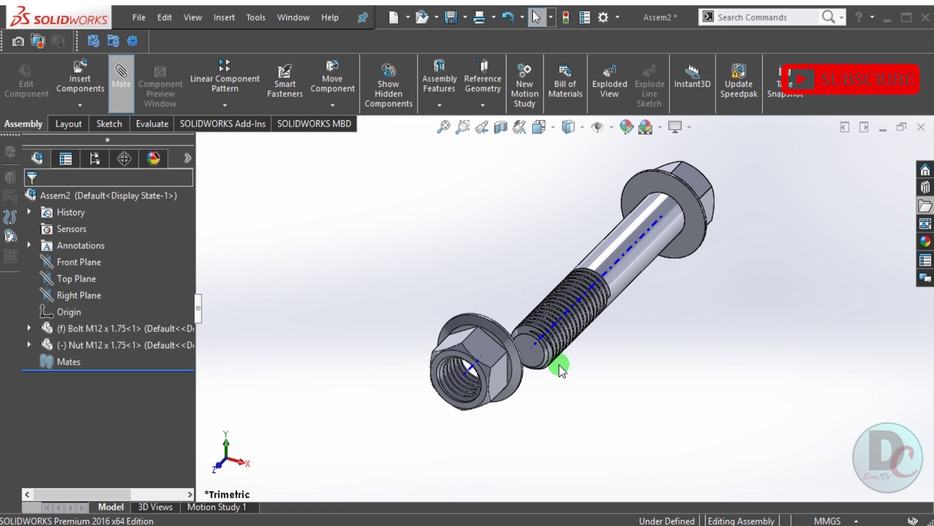
scroll(580, 351, down, 1)
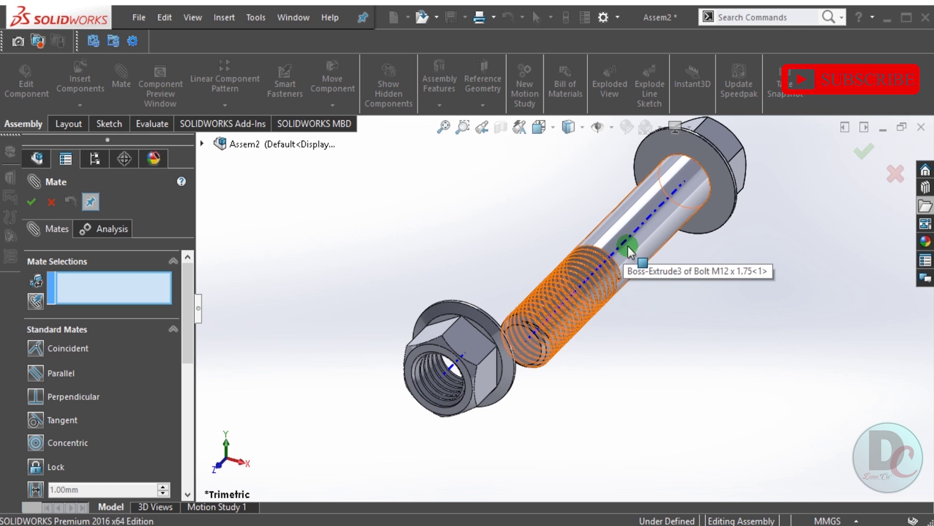
click(602, 127)
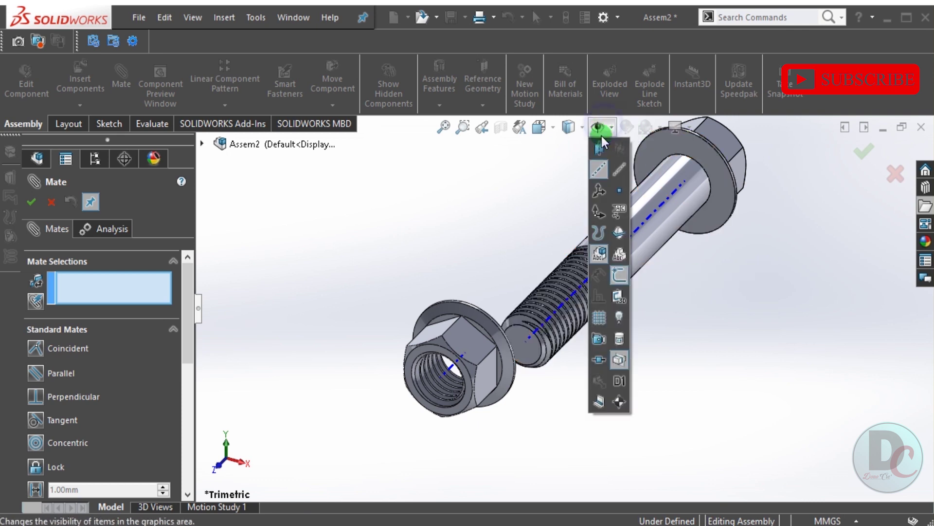
click(707, 301)
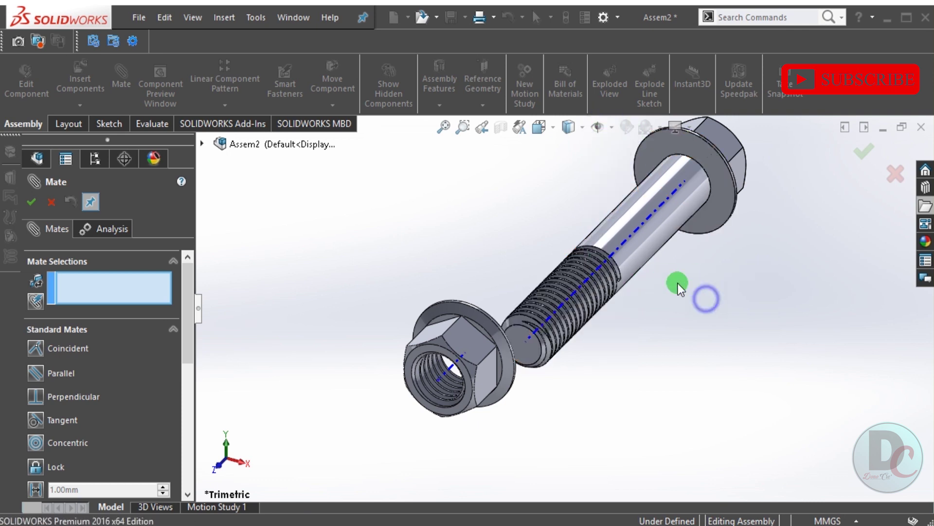
click(625, 242)
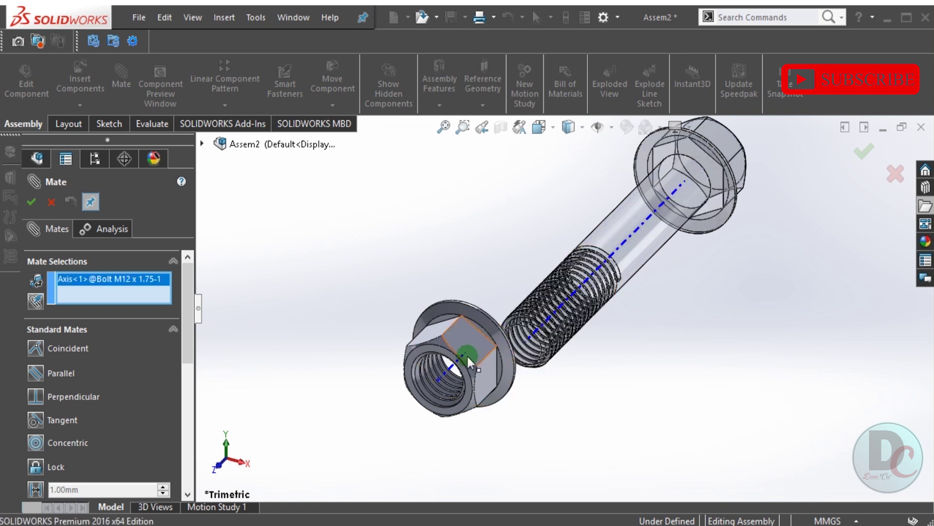
click(450, 366)
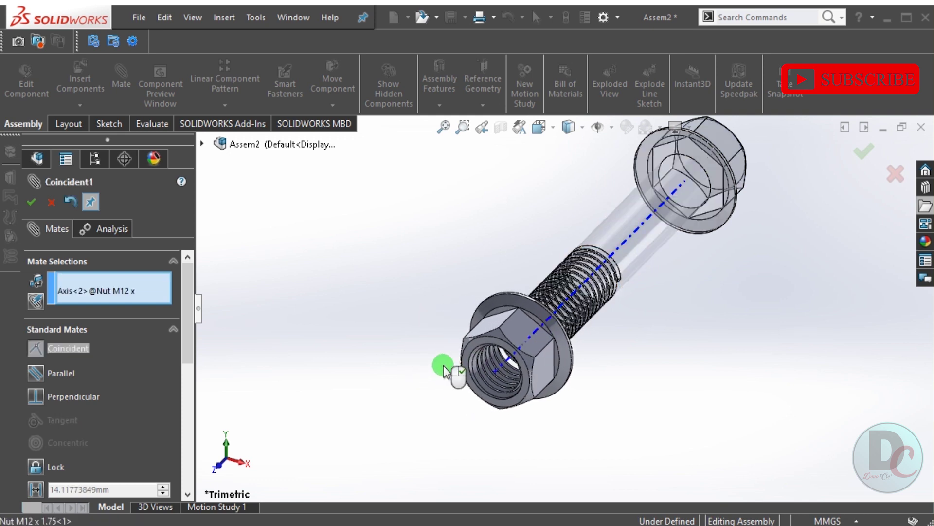
click(34, 202)
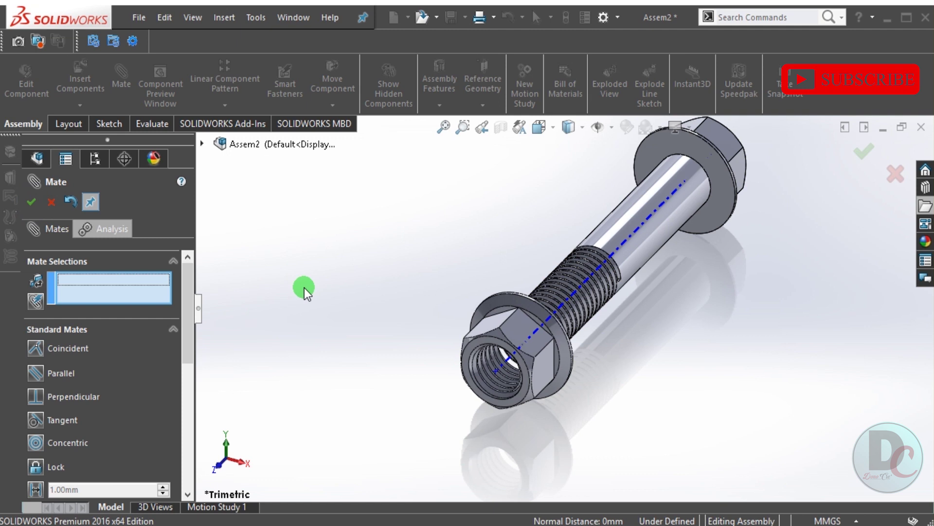
Slide the nut along the shared axis so it sits just beyond the bolt's threaded end.
mouse_move(450, 350)
middle_down()
mouse_move(409, 348)
mouse_move(432, 352)
middle_up()
drag(443, 366, 463, 329)
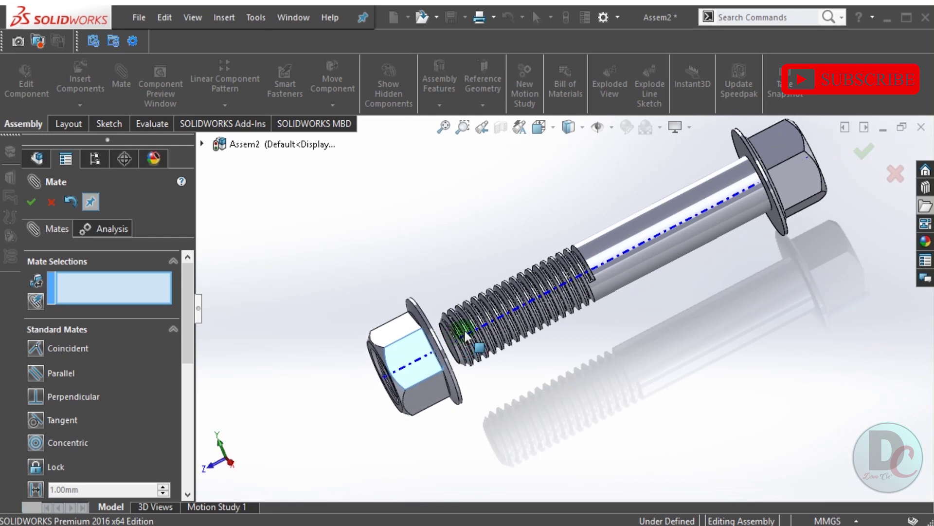
click(507, 397)
middle_drag(413, 378, 447, 352)
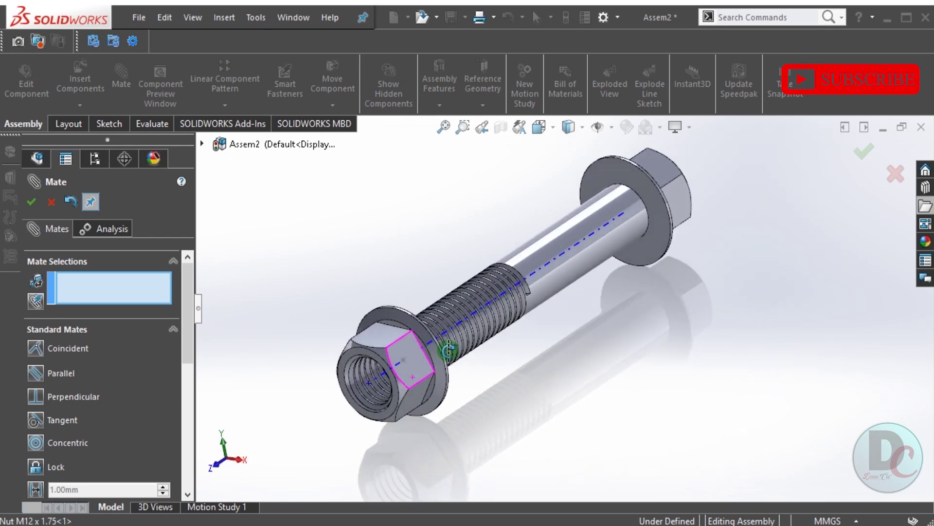
scroll(419, 299, up, 1)
scroll(391, 270, down, 2)
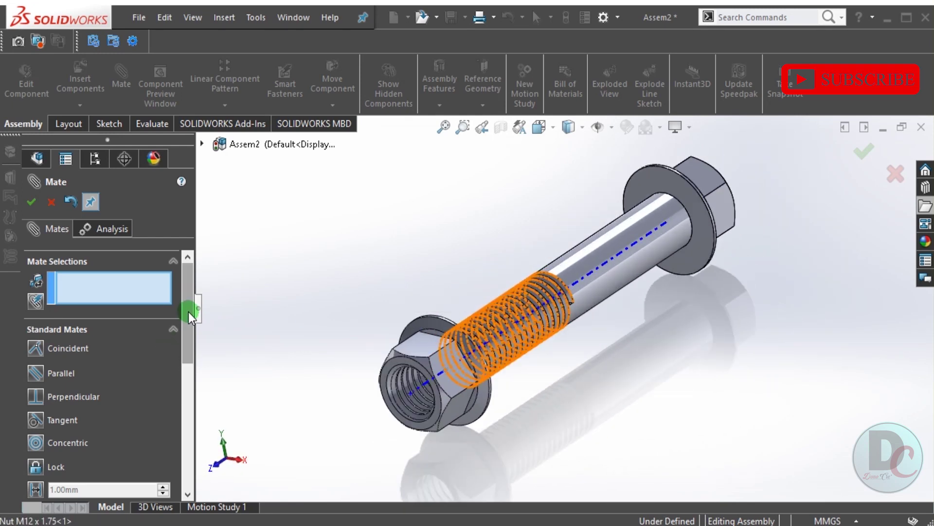
Choose the Screw mechanical mate and set it to 2 revolutions/mm.
drag(188, 306, 173, 419)
click(173, 418)
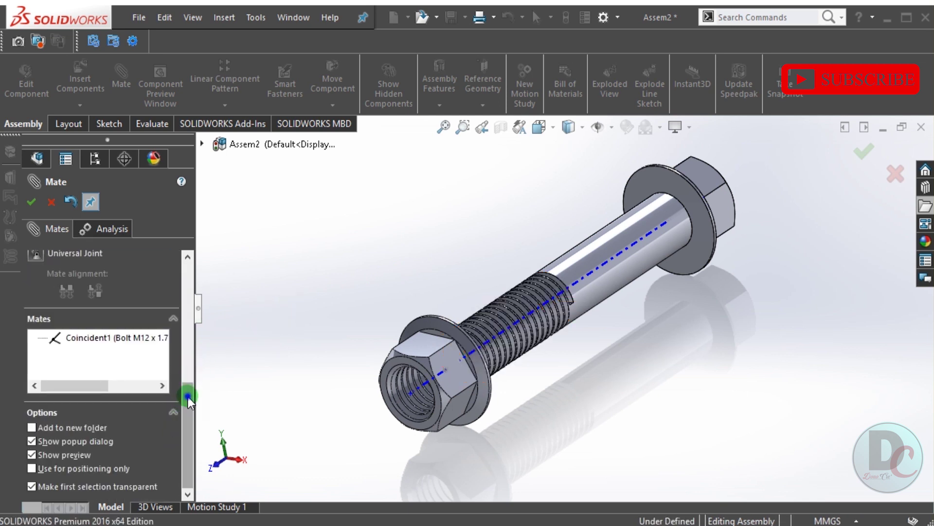
drag(188, 396, 188, 326)
click(105, 379)
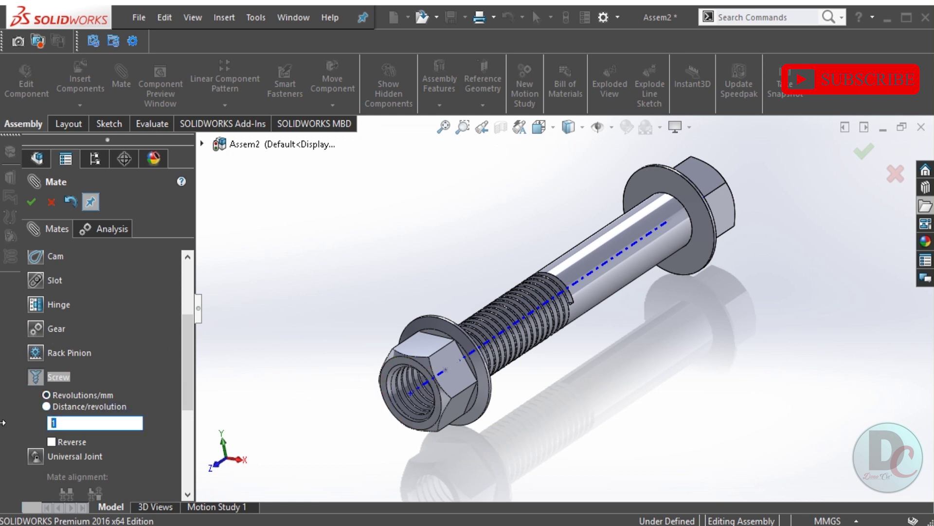
text(3)
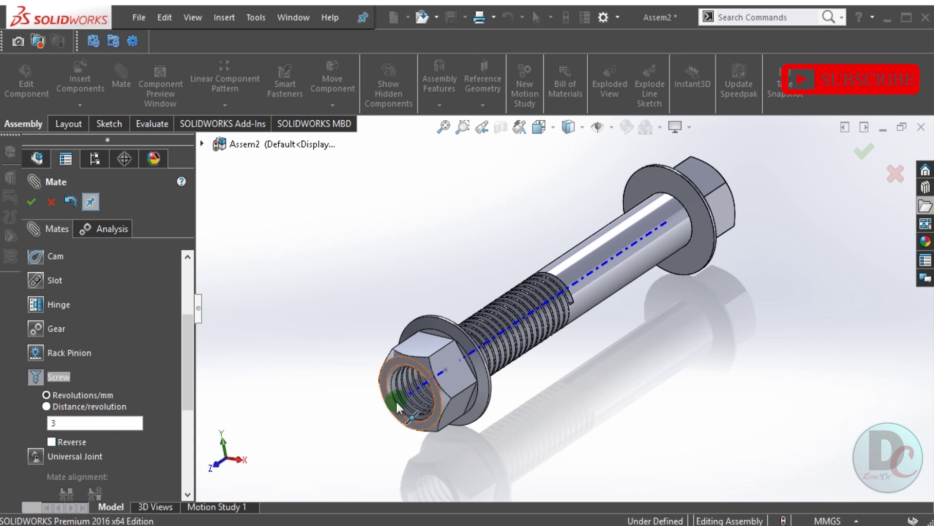
scroll(454, 373, down, 3)
scroll(512, 331, down, 2)
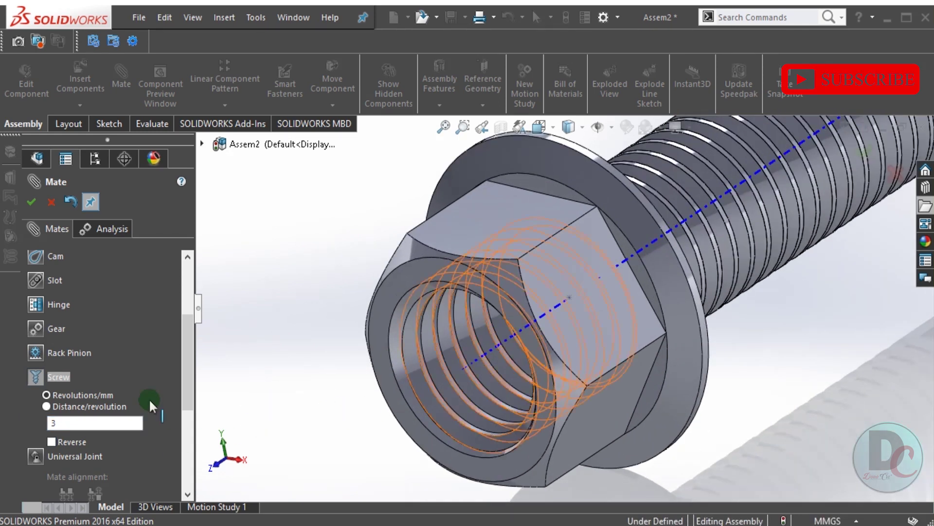
drag(111, 425, 4, 430)
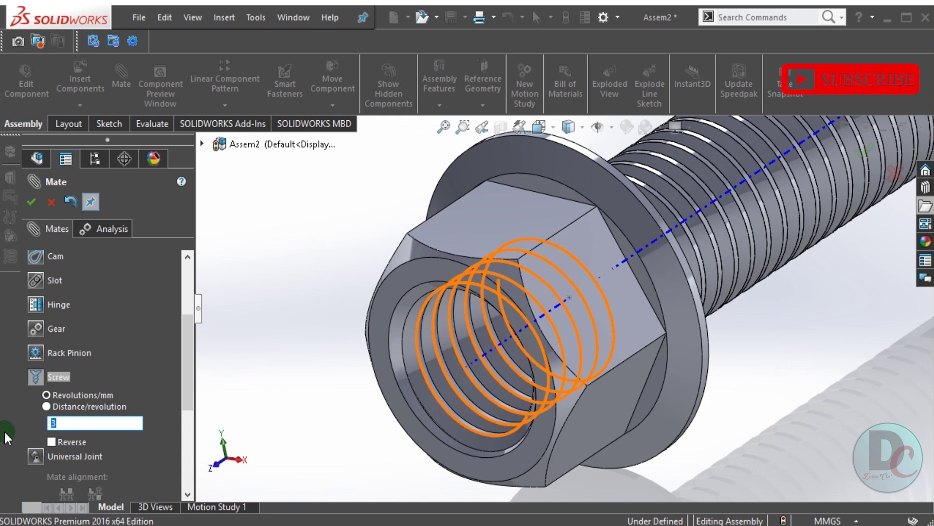
text(2)
click(233, 420)
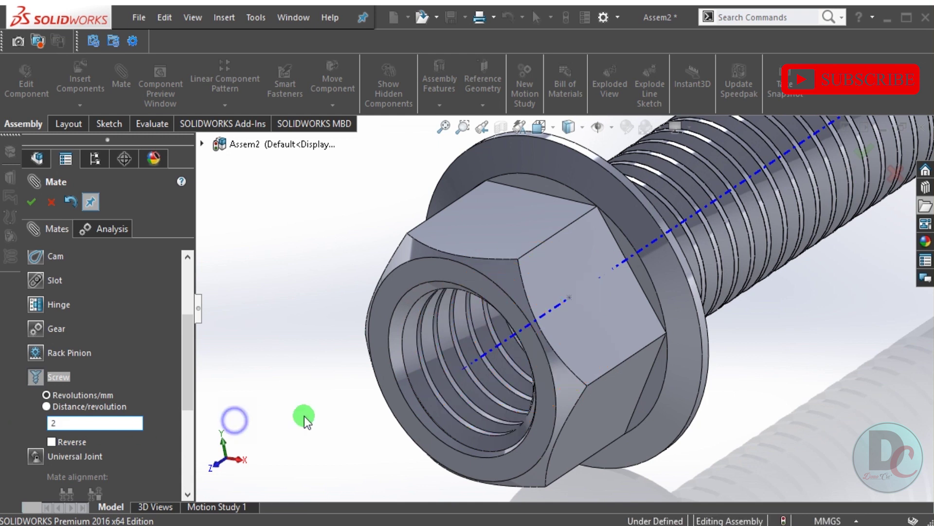
Apply the screw mate between the nut's internal thread face and the bolt's external thread face, and finish mating.
scroll(459, 382, down, 2)
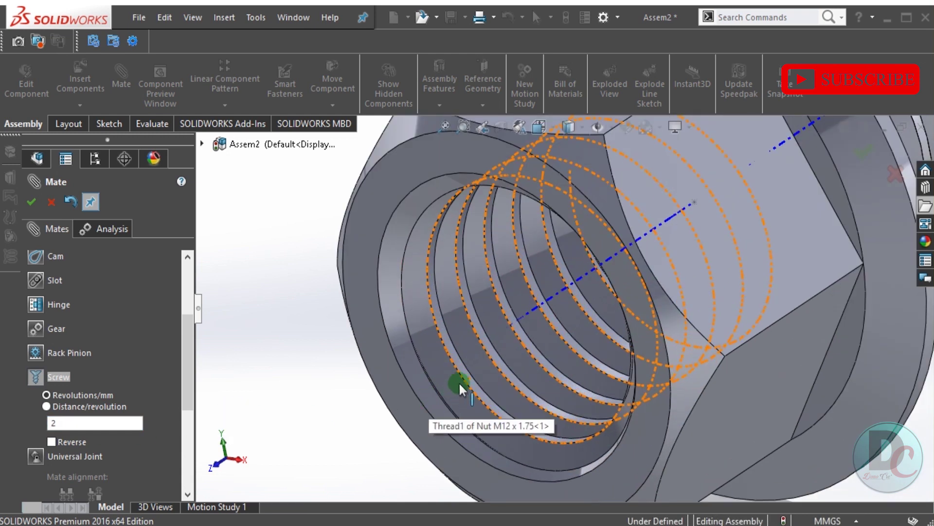
click(466, 380)
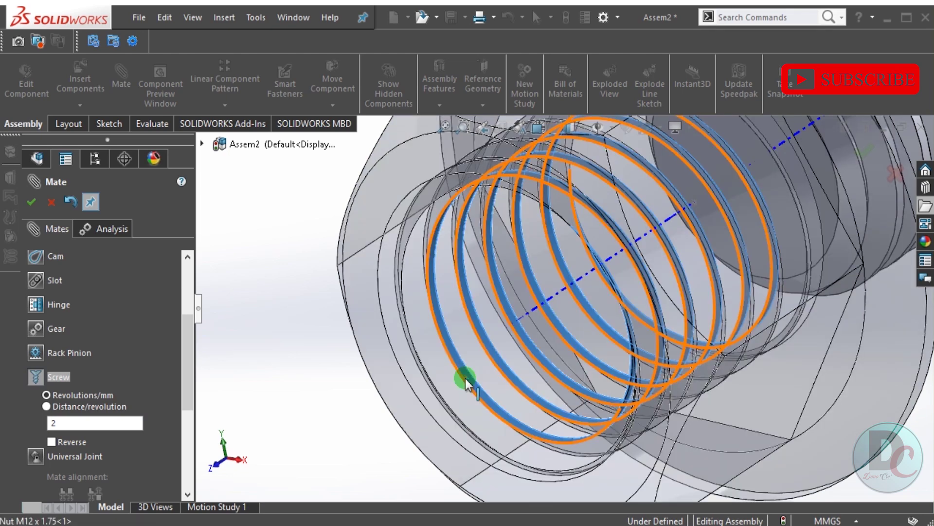
scroll(457, 382, up, 6)
scroll(764, 165, down, 2)
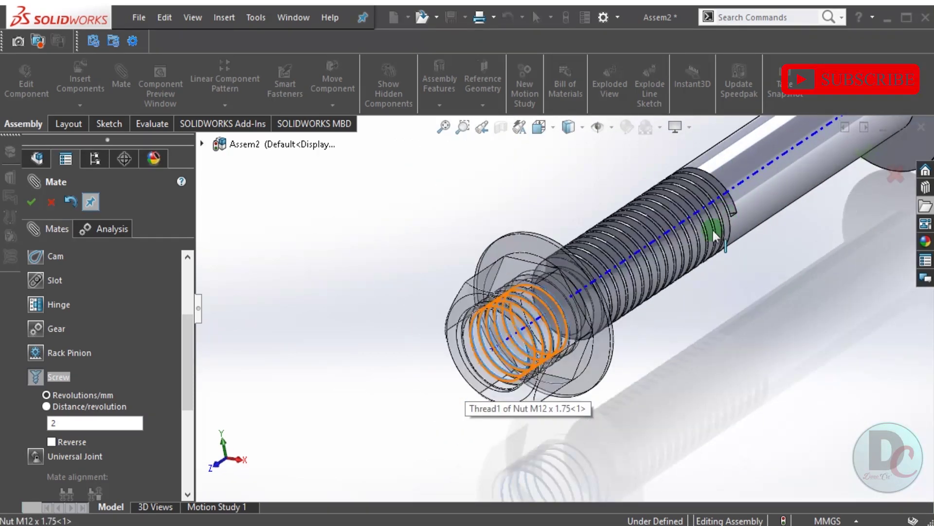
scroll(599, 307, down, 4)
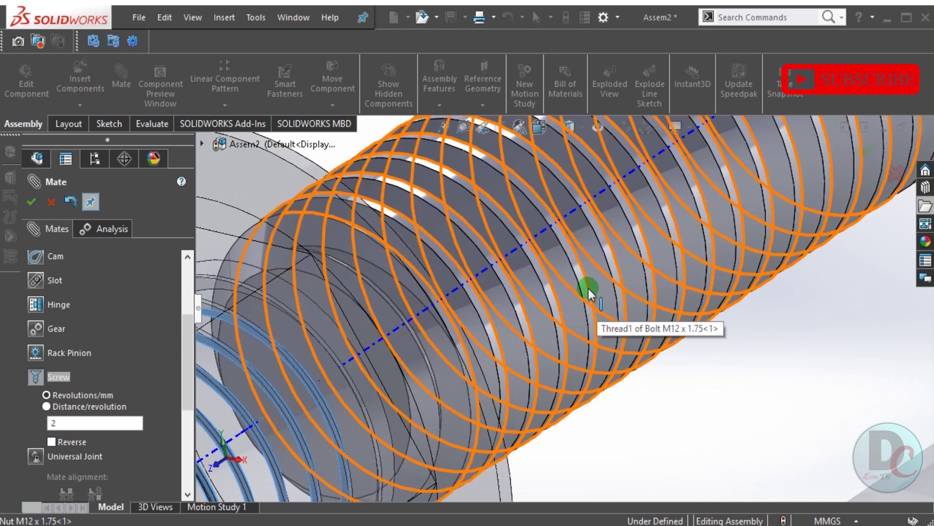
click(587, 291)
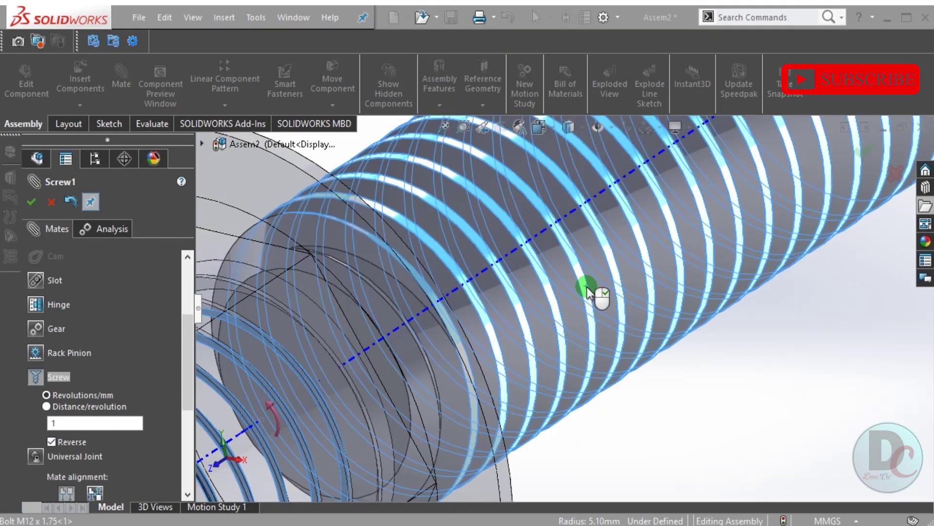
scroll(588, 291, up, 3)
scroll(588, 289, up, 6)
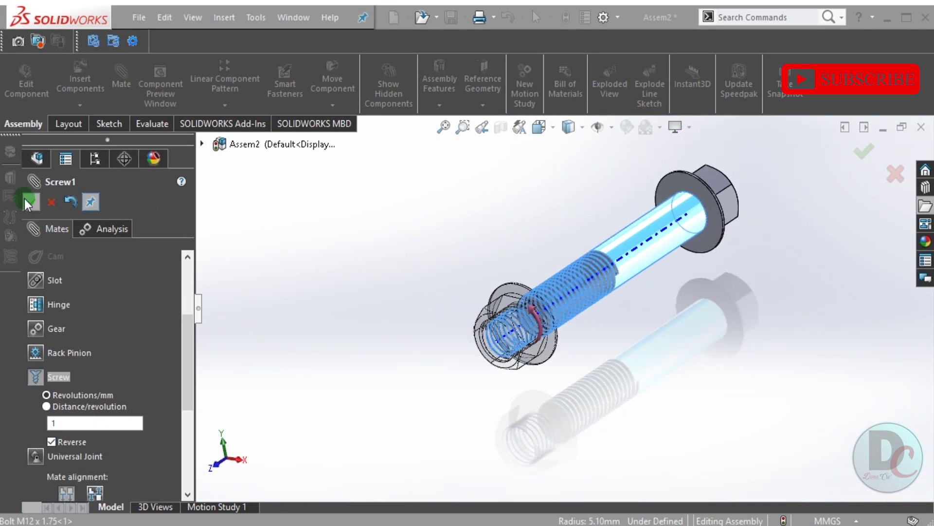
click(24, 198)
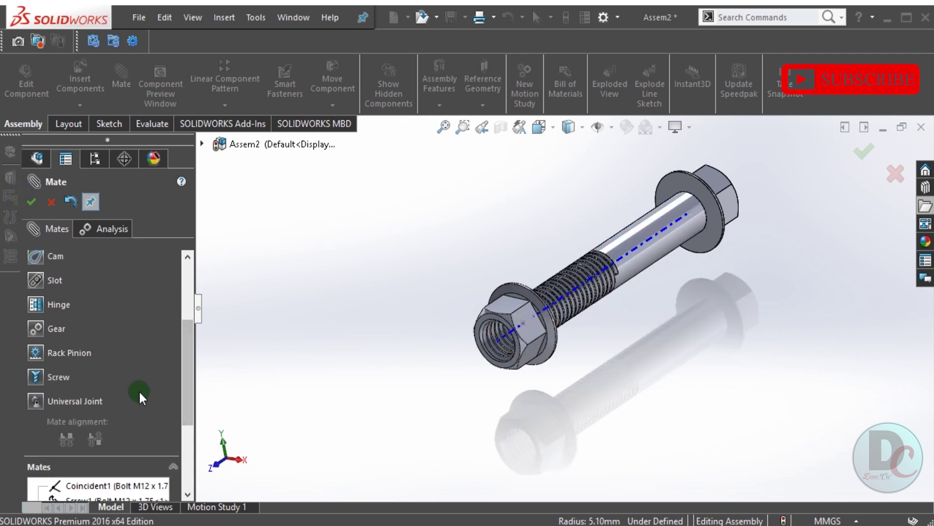
scroll(138, 389, up, 3)
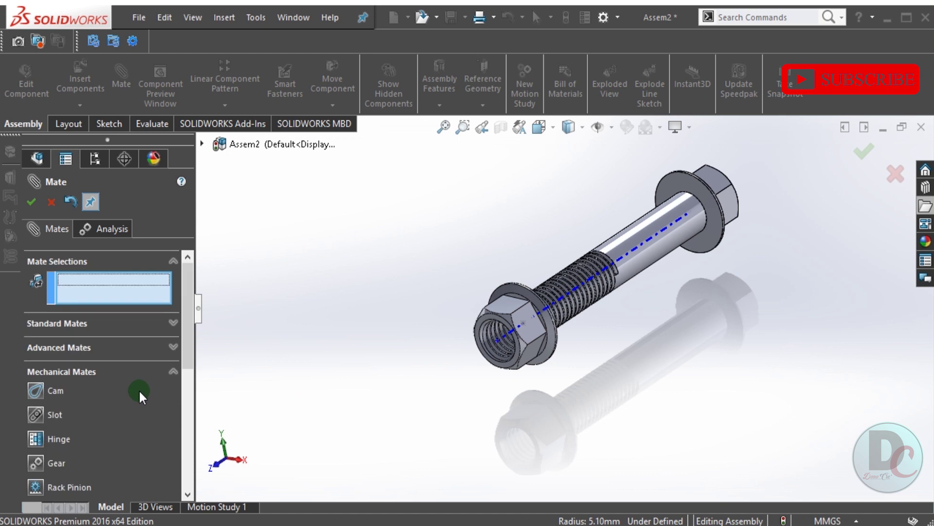
click(30, 203)
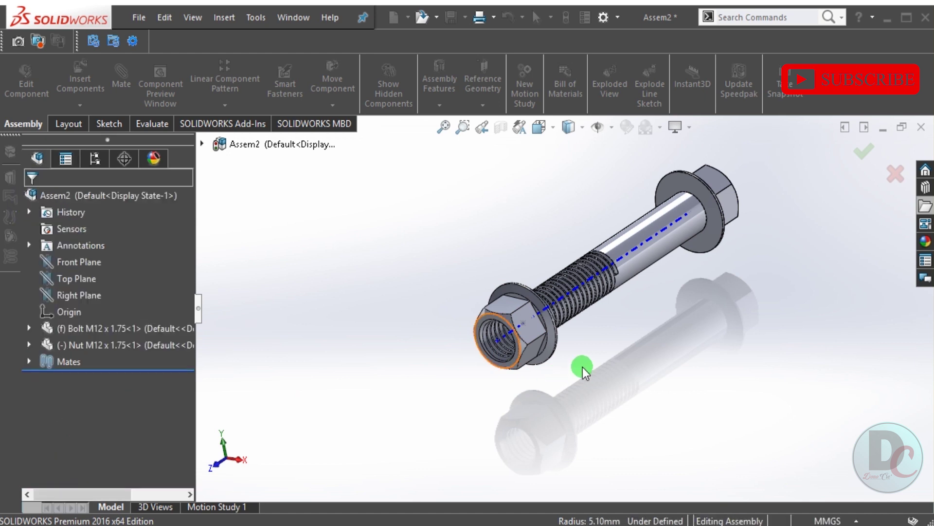
Hide the axes of the bolt and nut in the assembly.
scroll(586, 336, down, 2)
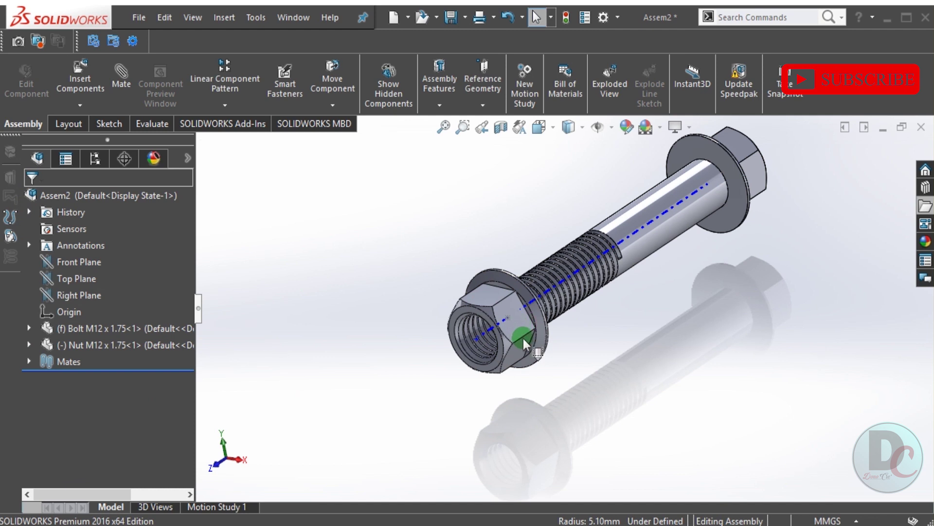
click(599, 130)
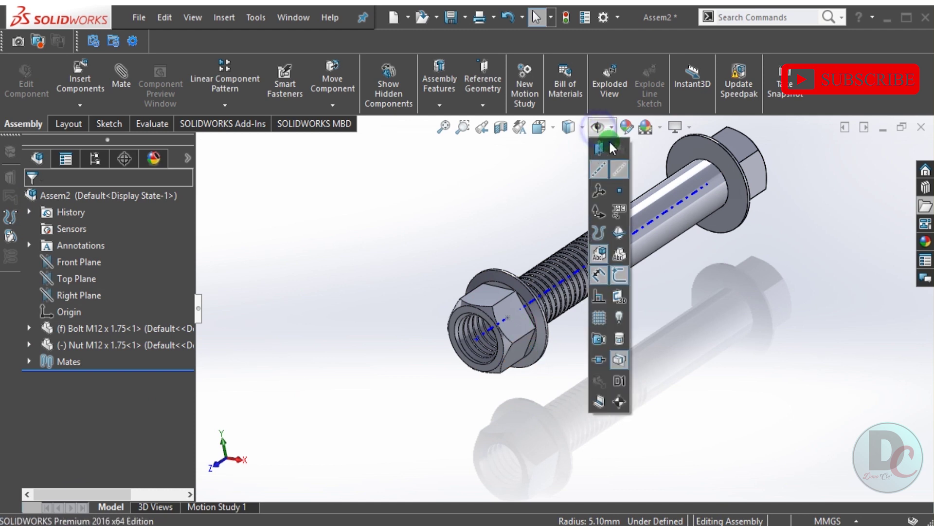
click(482, 236)
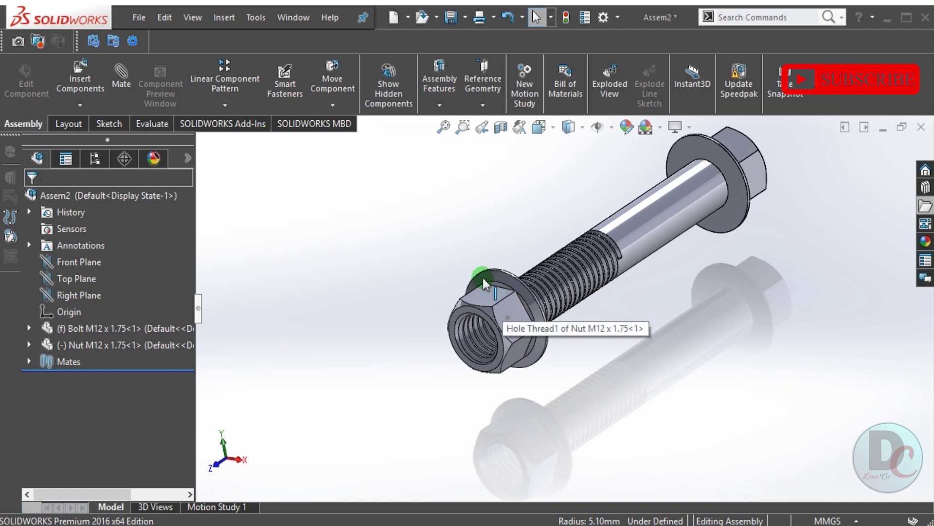
Move the nut along the bolt to test the screw mate, leaving it on the thread with the bolt's end protruding.
mouse_move(501, 299)
mouse_down()
mouse_move(546, 396)
mouse_move(463, 437)
mouse_move(420, 275)
mouse_move(563, 444)
mouse_move(559, 292)
mouse_move(434, 338)
mouse_up()
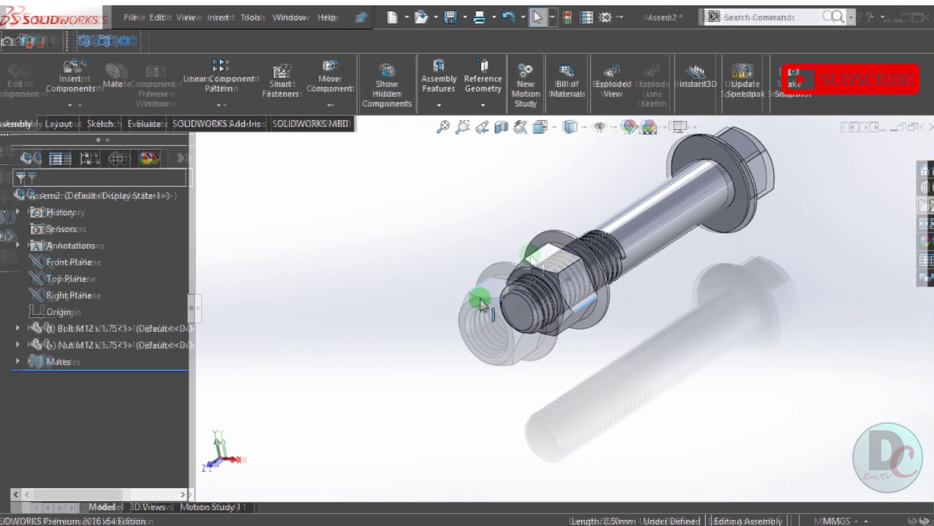
mouse_move(484, 292)
mouse_down()
mouse_move(580, 396)
mouse_move(659, 317)
mouse_move(563, 253)
mouse_move(594, 358)
mouse_move(610, 261)
mouse_up()
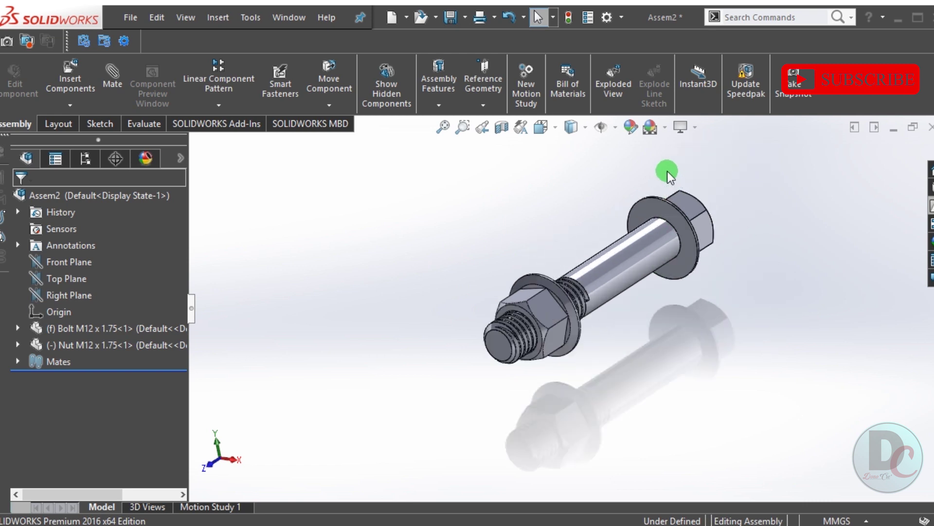
scroll(667, 172, down, 1)
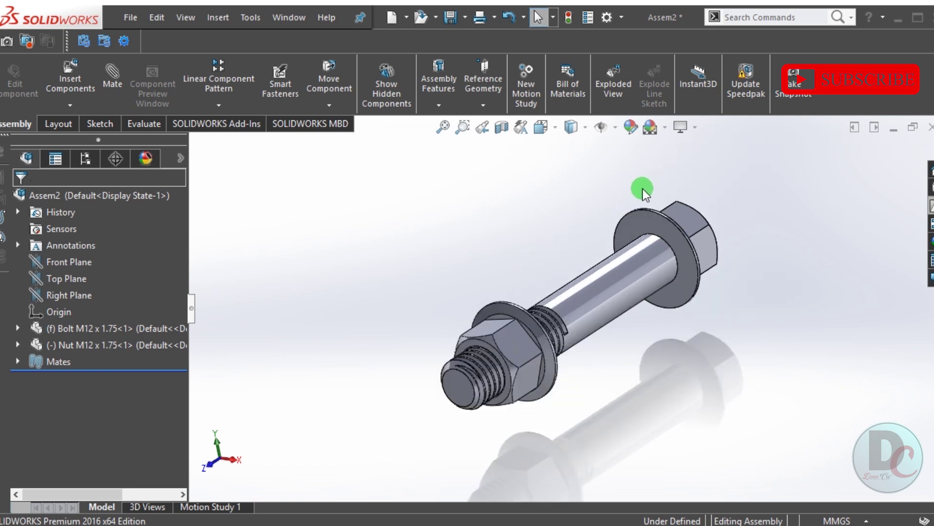
middle_drag(620, 189, 782, 145)
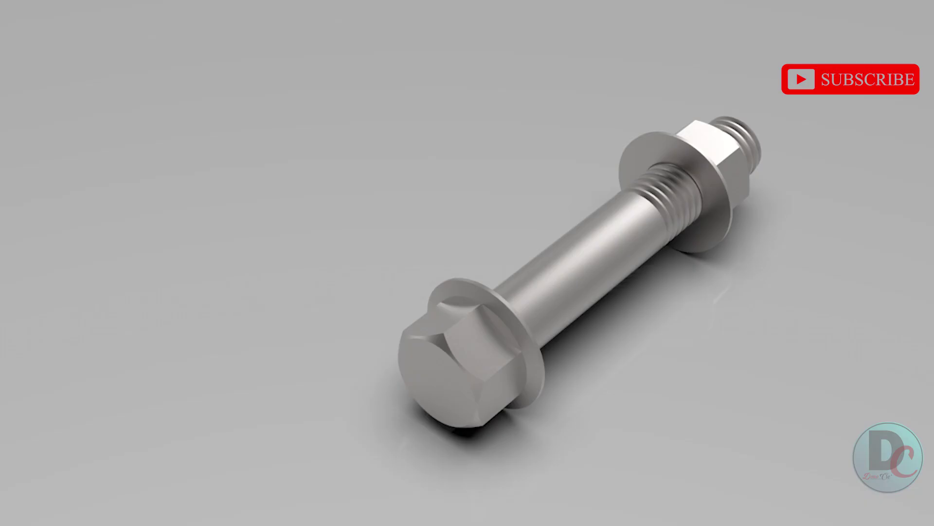